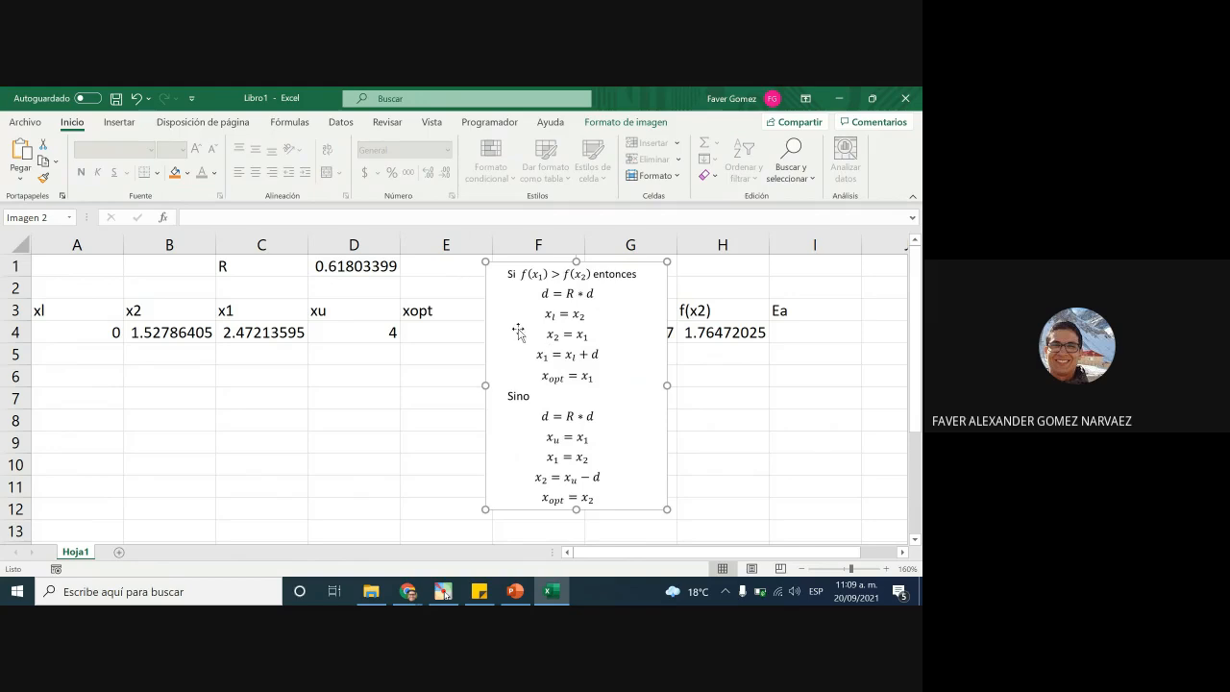
Step: Move the algorithm picture over to columns G to I, clear of the d column, and select cells A5:E5
left_click_drag(69, 354, 452, 353)
left_click_drag(539, 270, 673, 280)
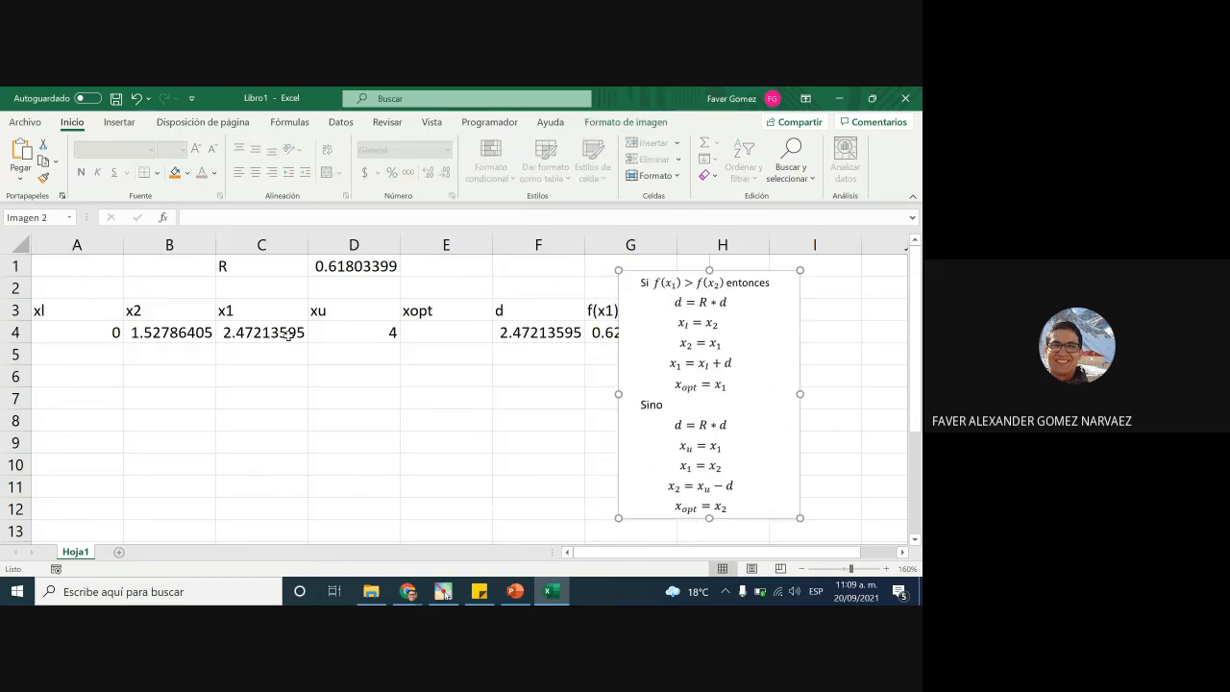
left_click_drag(79, 355, 435, 352)
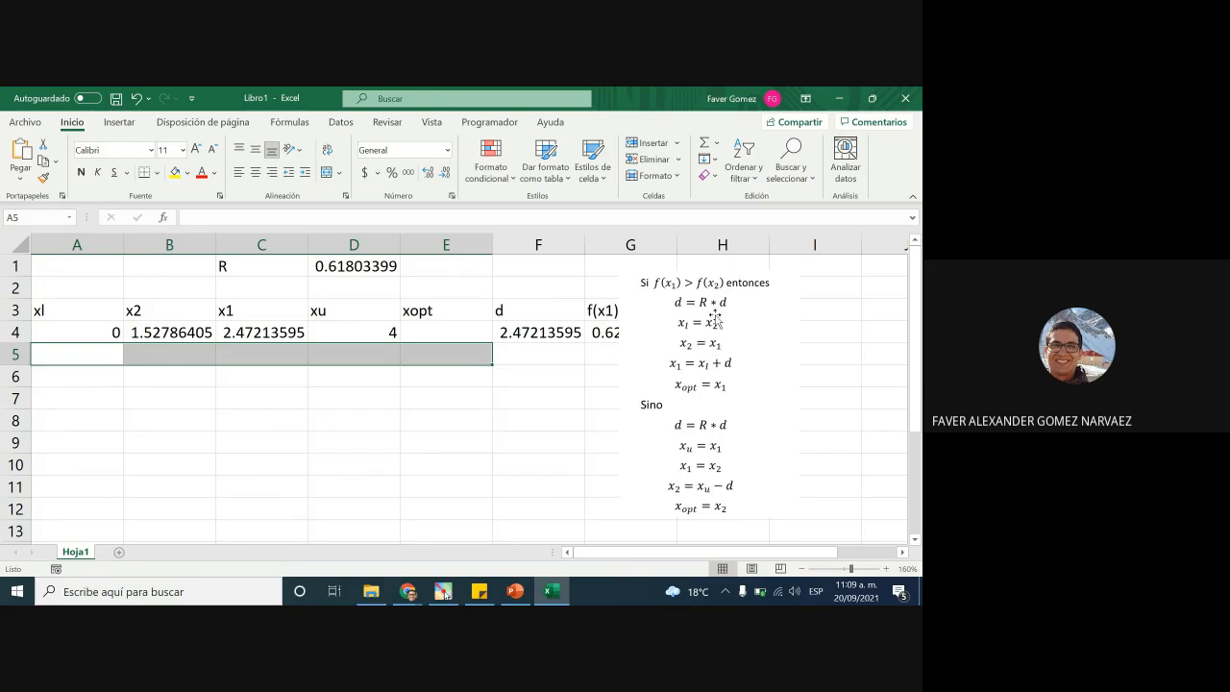
Step: Switch to the PowerPoint slide, change the condition's comparison to f(x1) < f(x2), and return to the Excel workbook
key("alt+Tab")
left_click(638, 297)
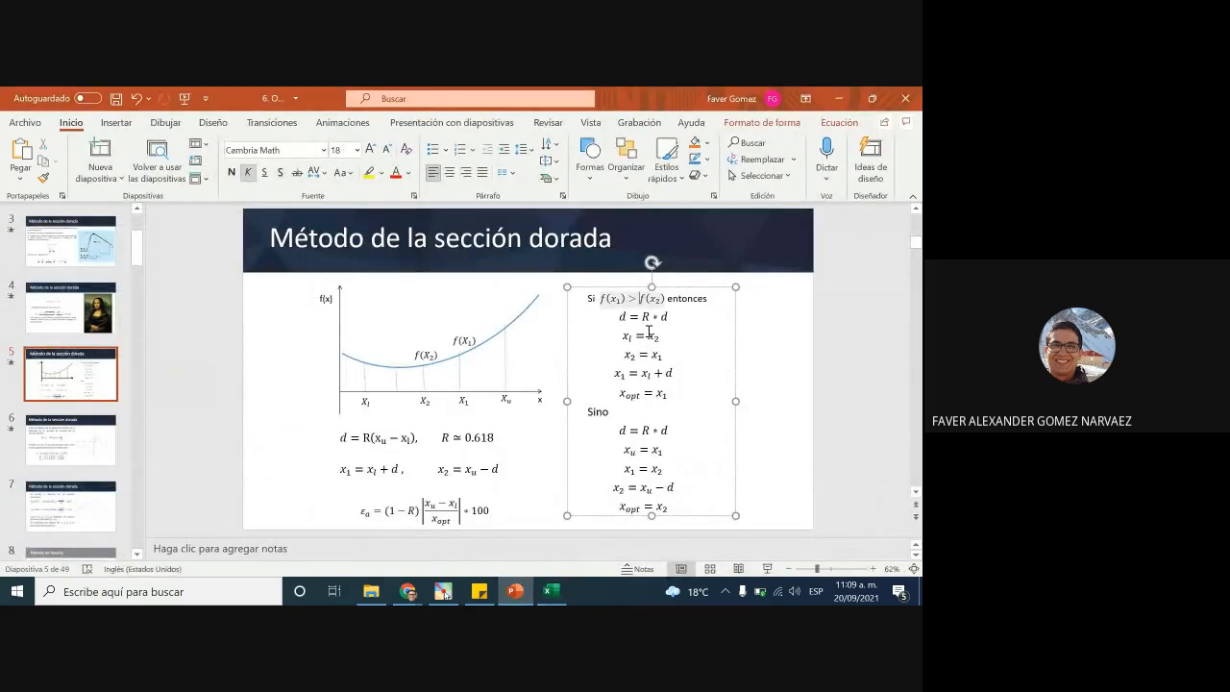
key("BackSpace")
type("<")
left_click(790, 380)
key("alt+Tab")
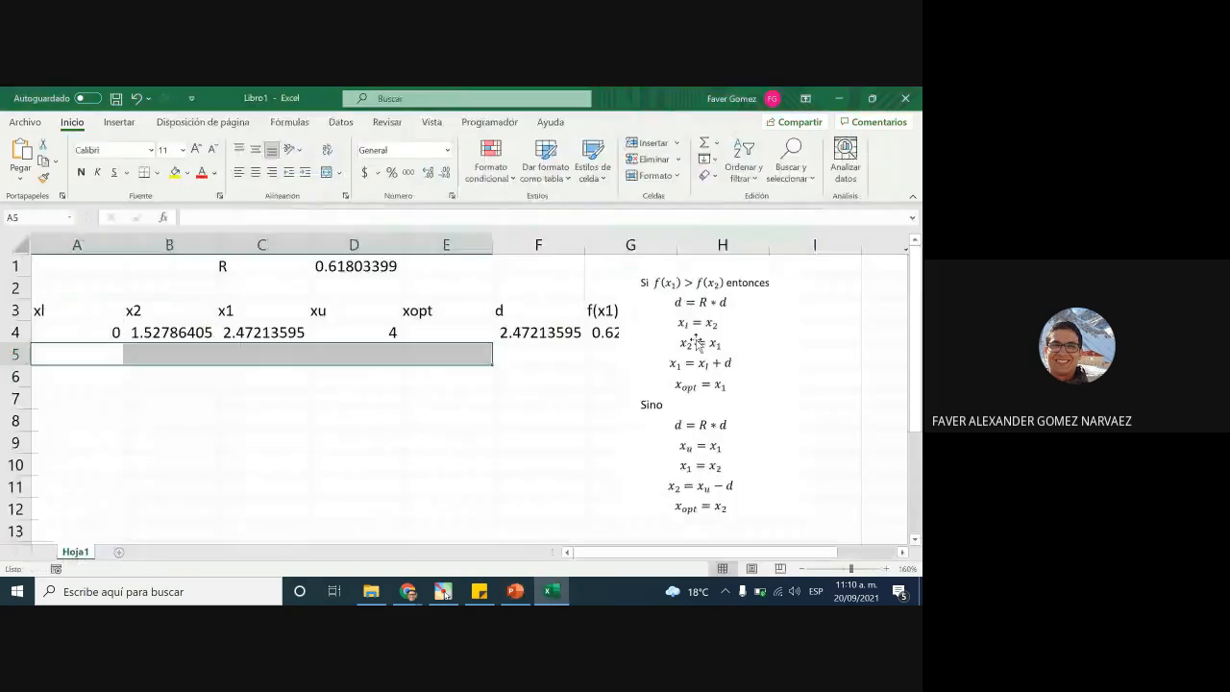
Step: Move the algorithm picture over to columns H and I so that the f(x1) column is fully uncovered
left_click(674, 361)
left_click_drag(707, 386, 736, 392)
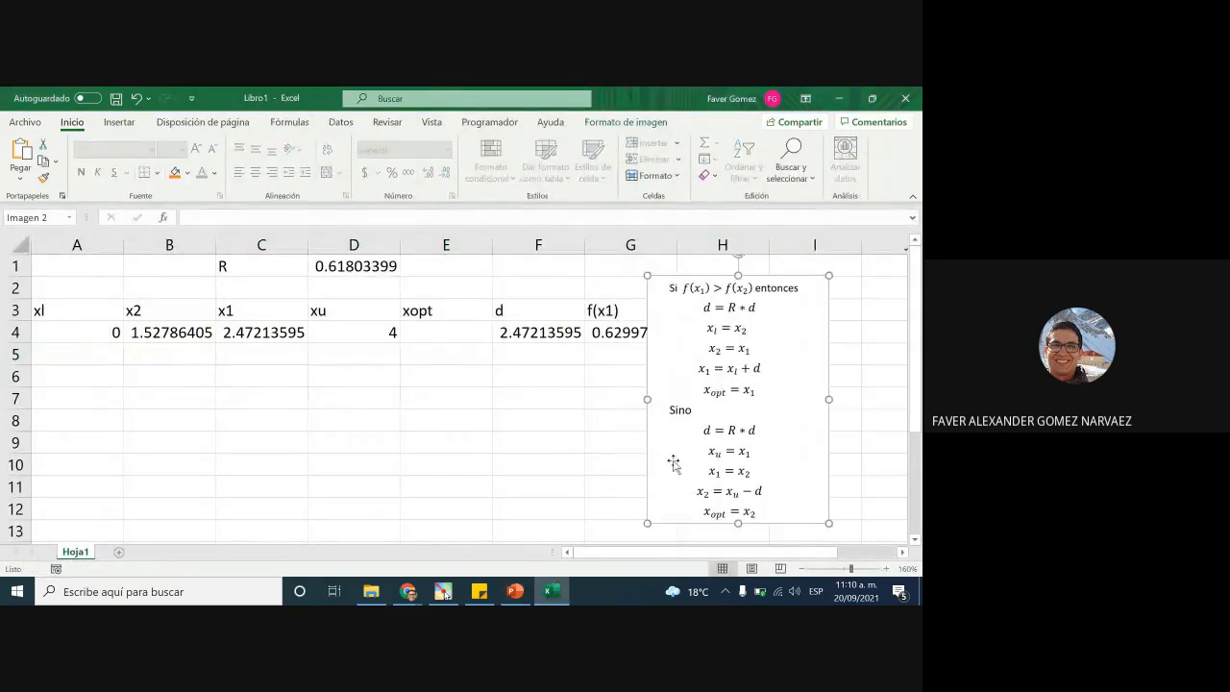
left_click_drag(698, 357, 797, 336)
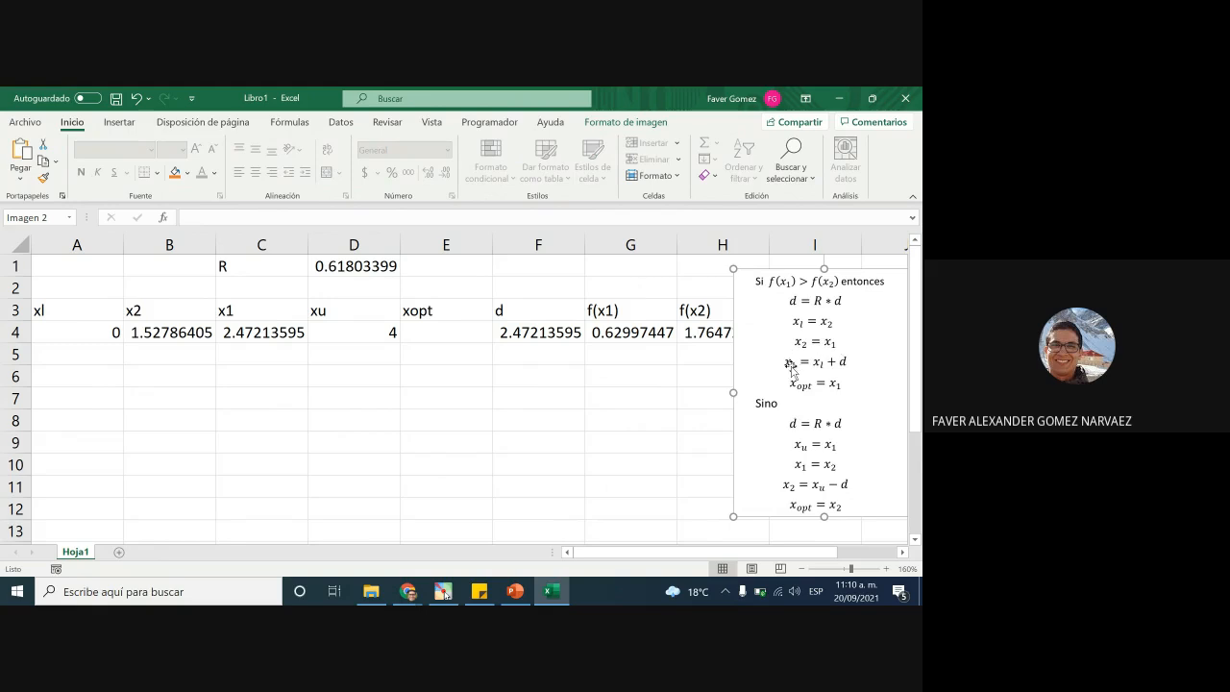
left_click_drag(816, 382, 807, 394)
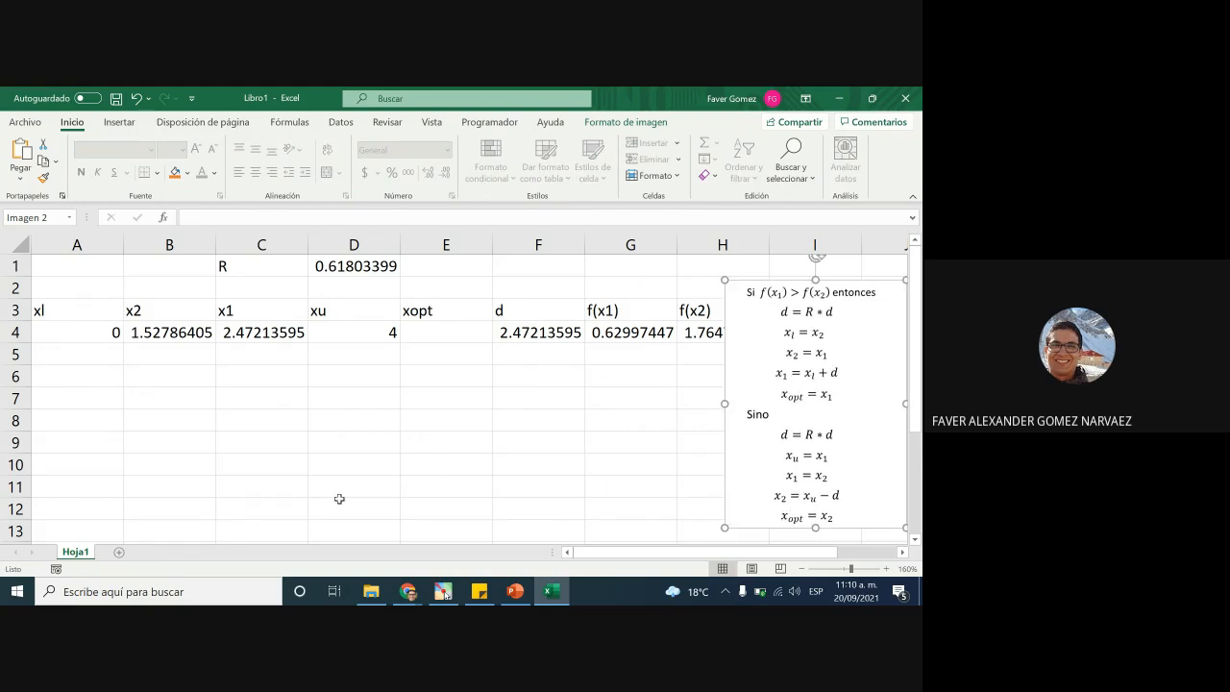
Step: Enter the formula =SI(G4>H4;B4;A4) in A5 to compute the second iteration's xl
left_click(92, 361)
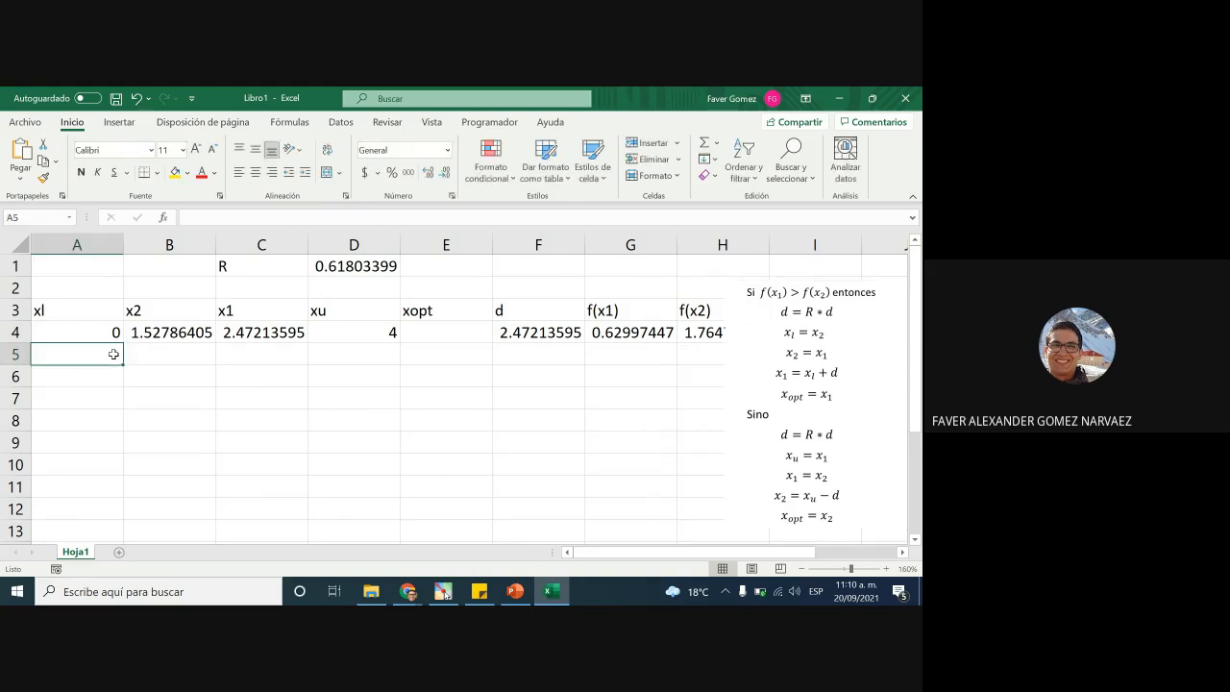
type("=si")
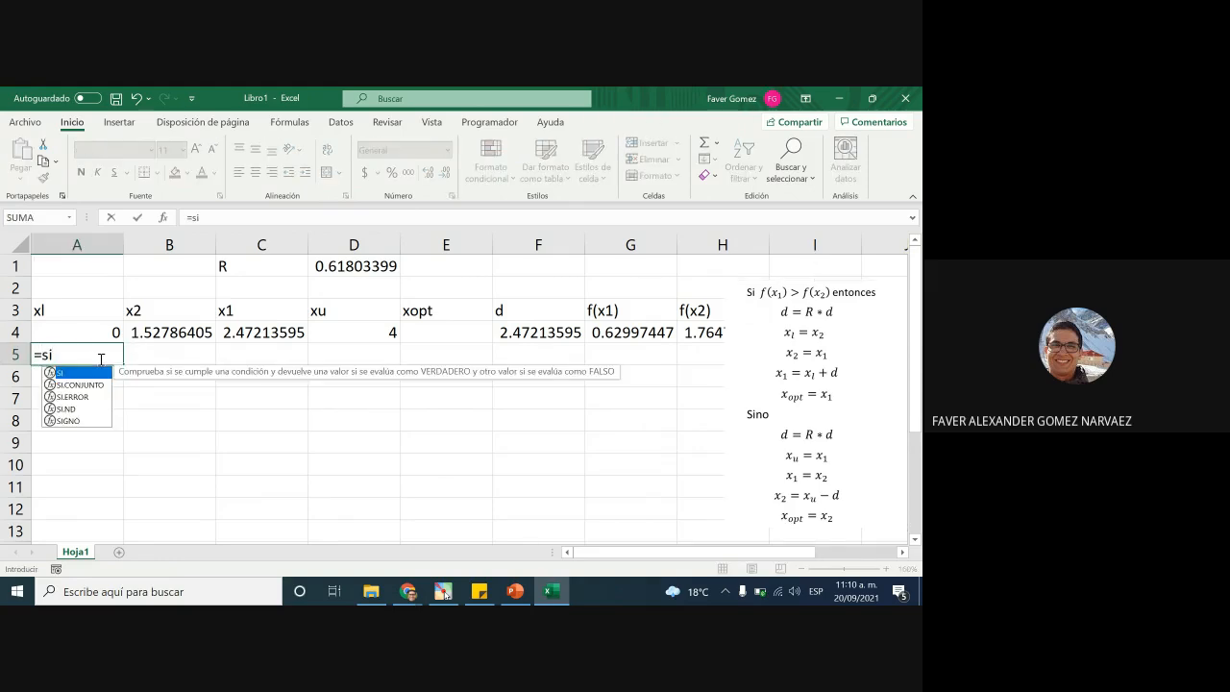
key("Tab")
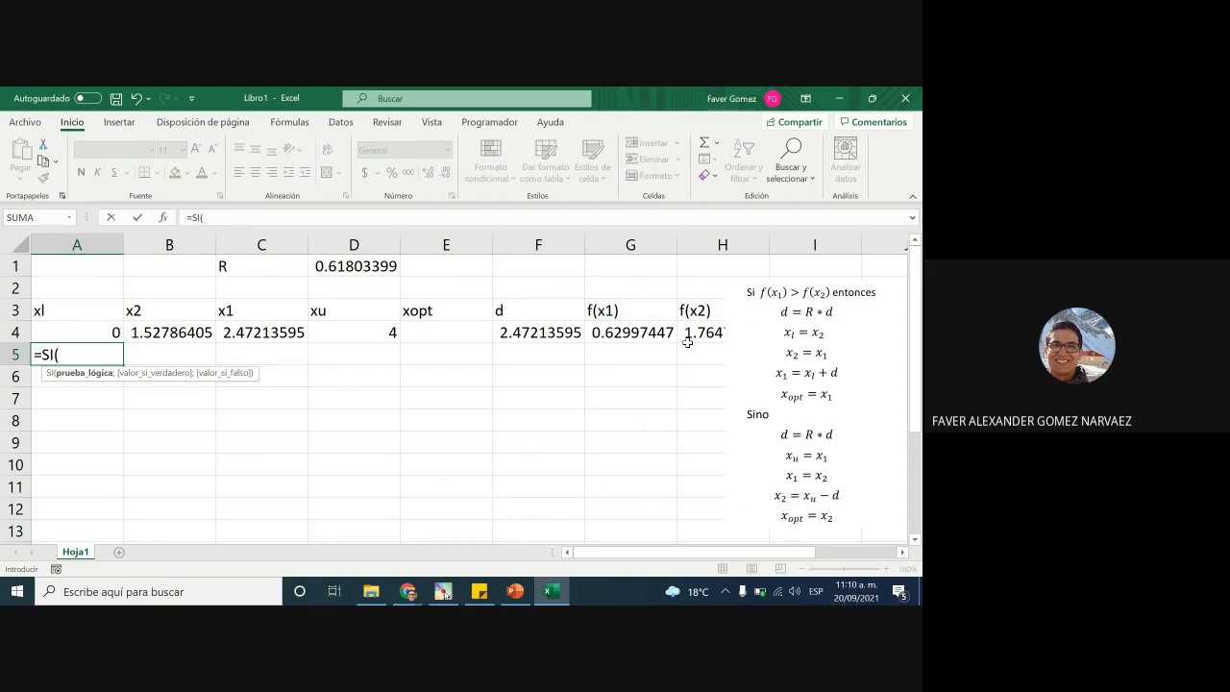
left_click(651, 330)
type(">")
left_click(699, 338)
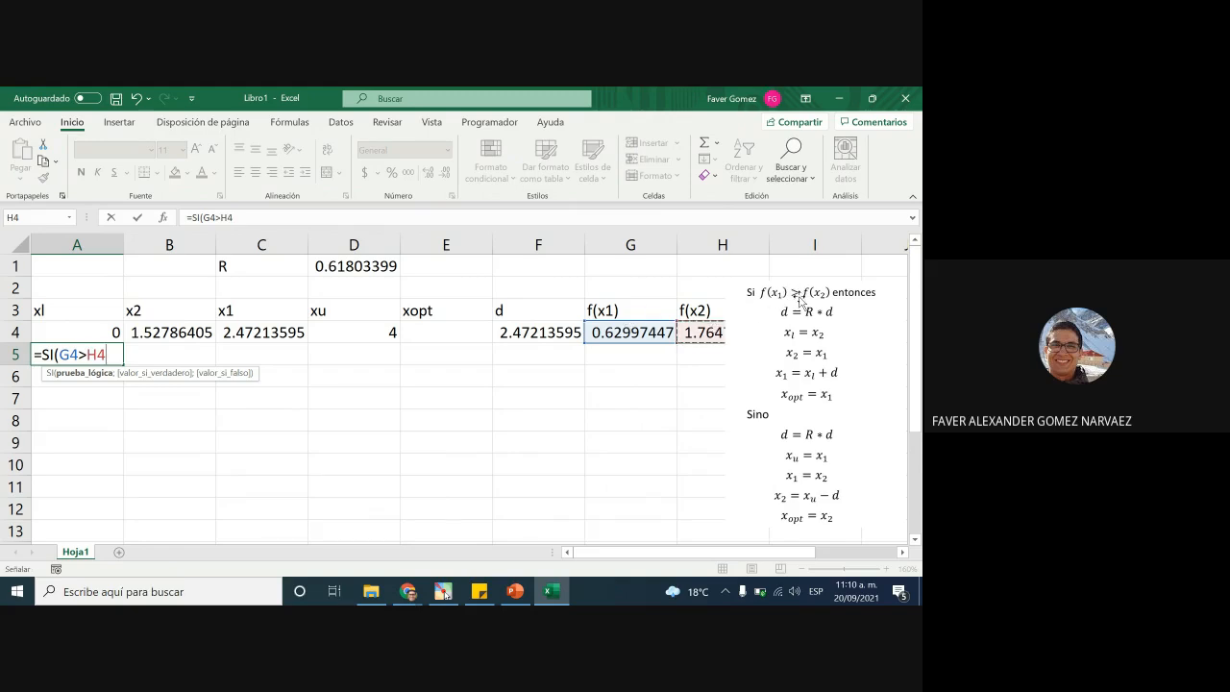
left_click(74, 355)
type(";")
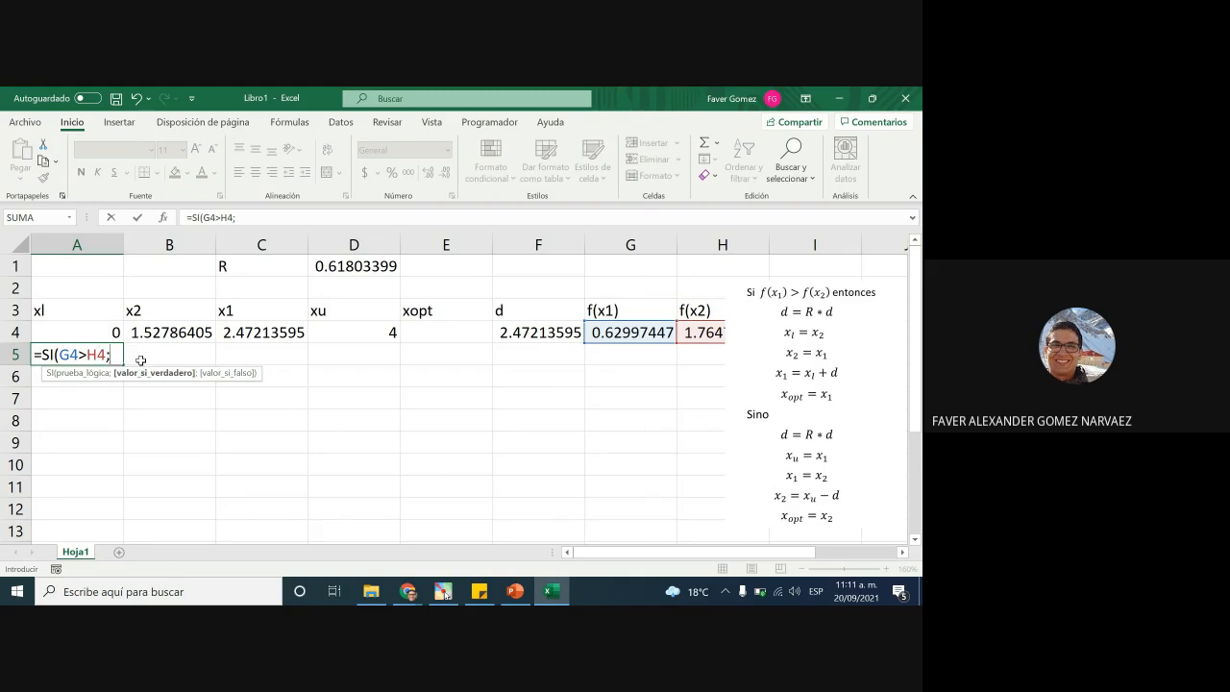
left_click(156, 331)
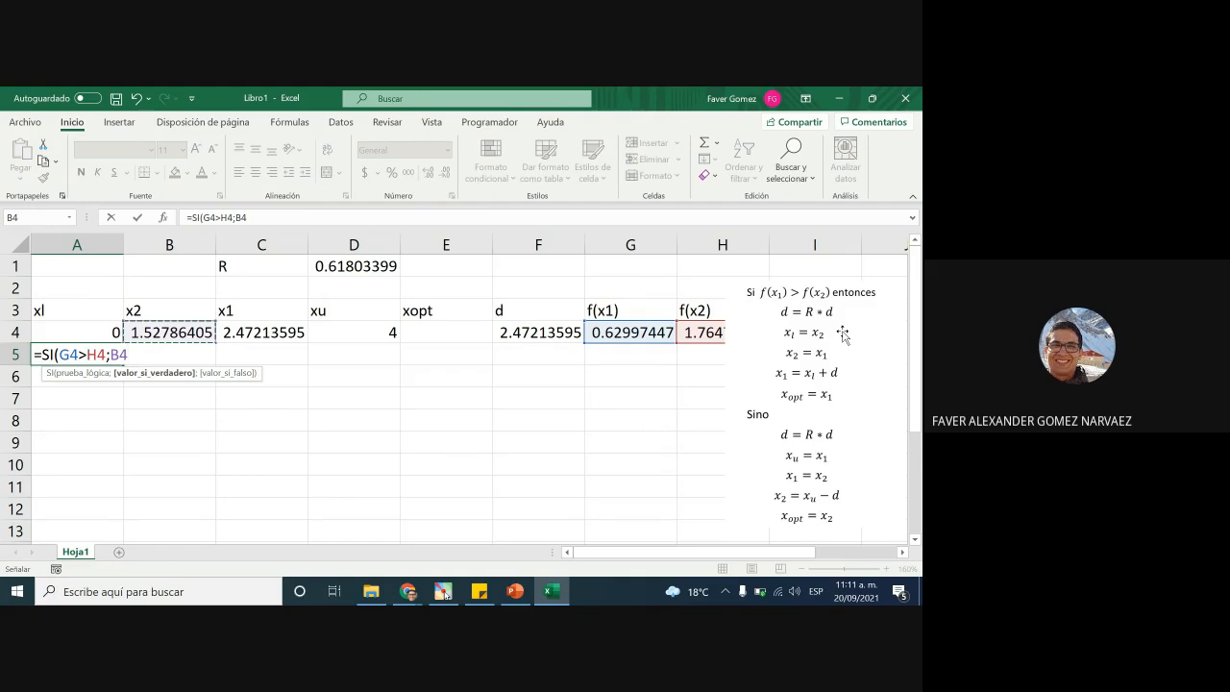
type(";")
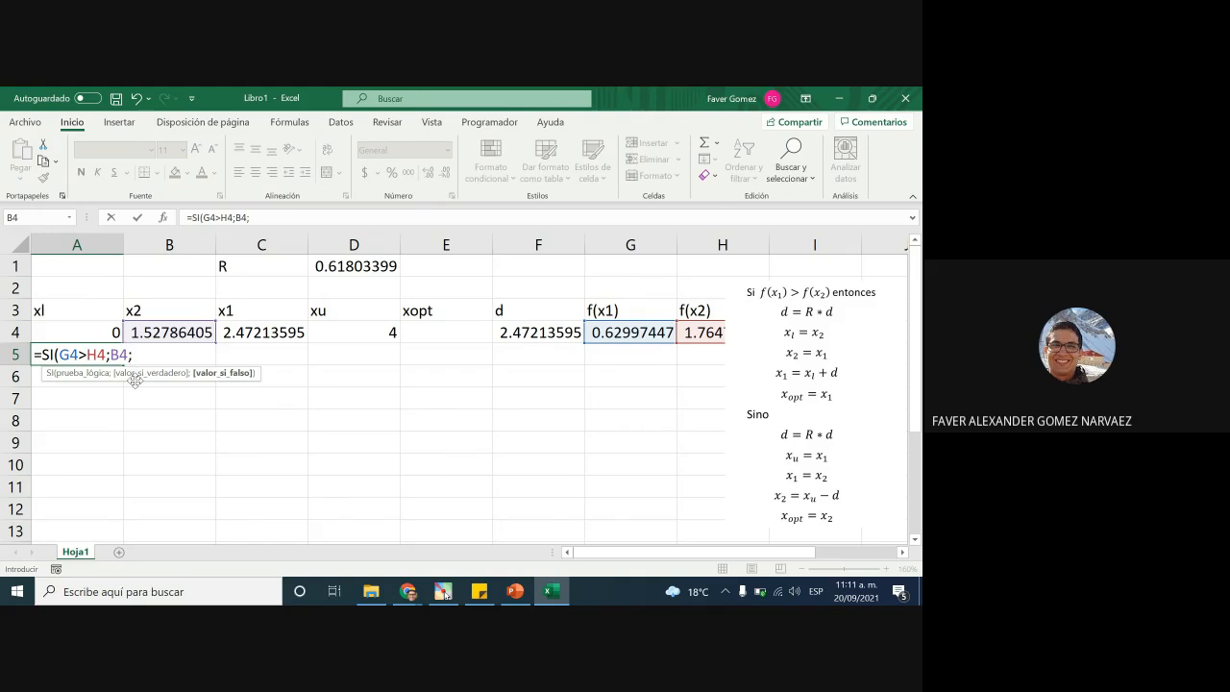
left_click(119, 354)
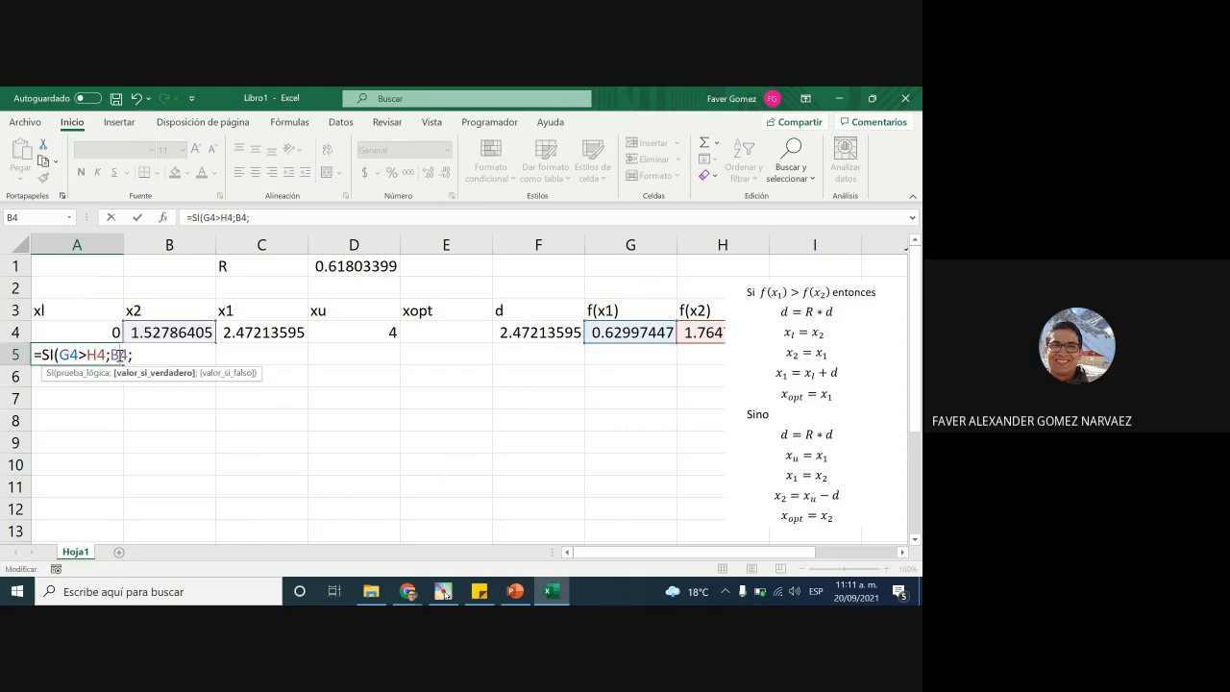
left_click(136, 354)
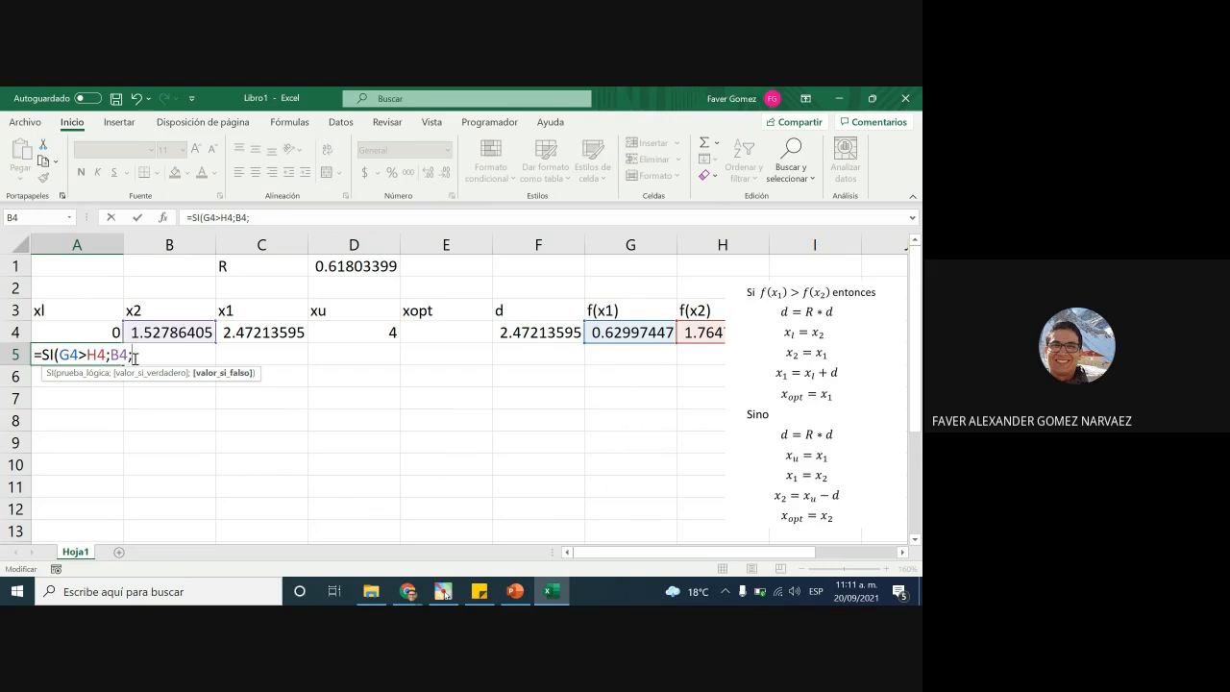
left_click(108, 329)
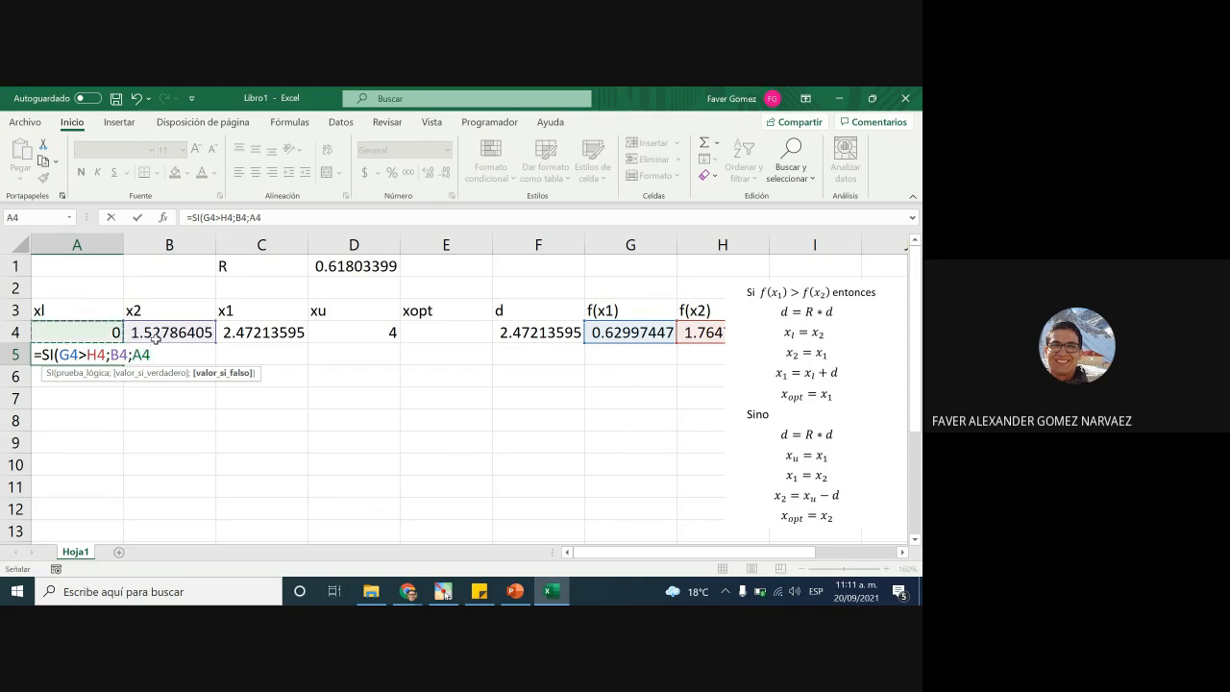
type(")")
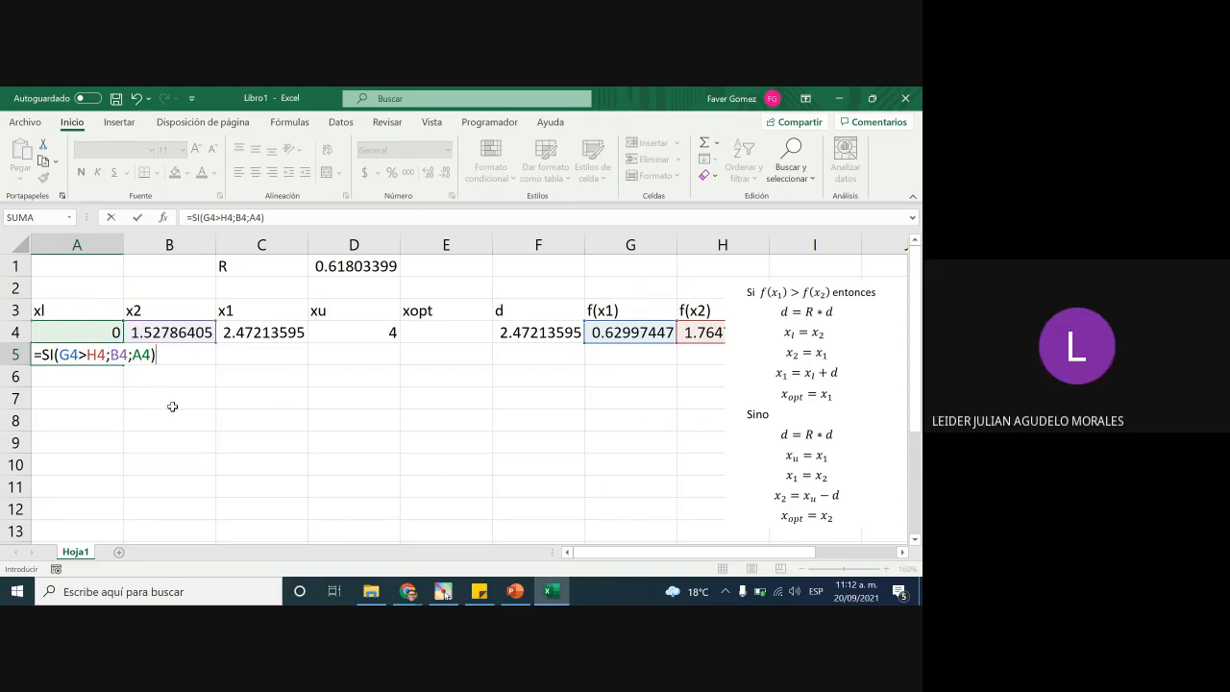
key("Return")
left_click(93, 348)
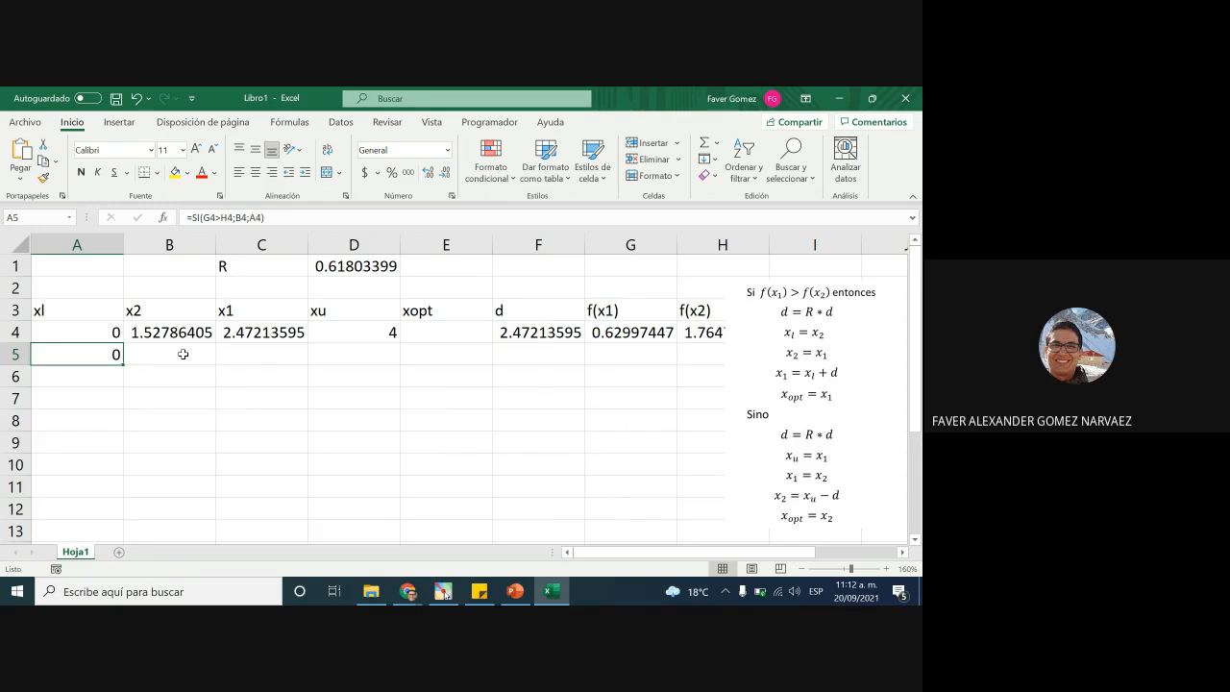
Step: Enter the formula =SI(G4>H4;D4;C4) in D5 to compute the second iteration's xu
left_click(362, 357)
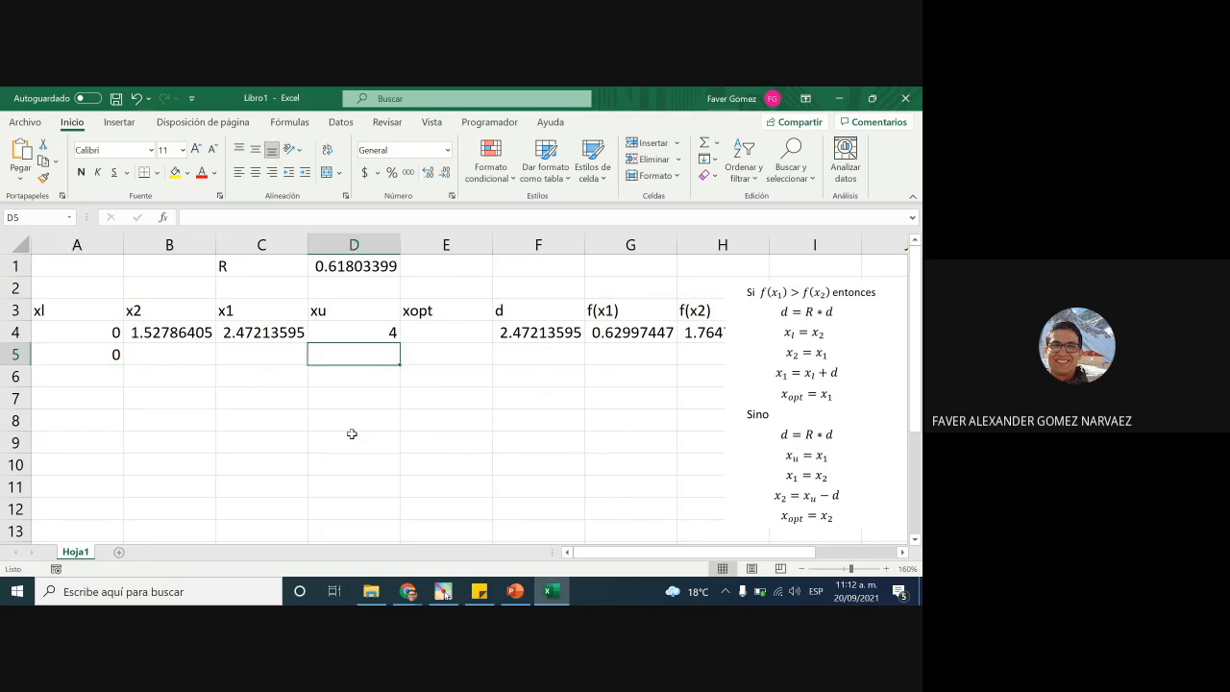
type("=si")
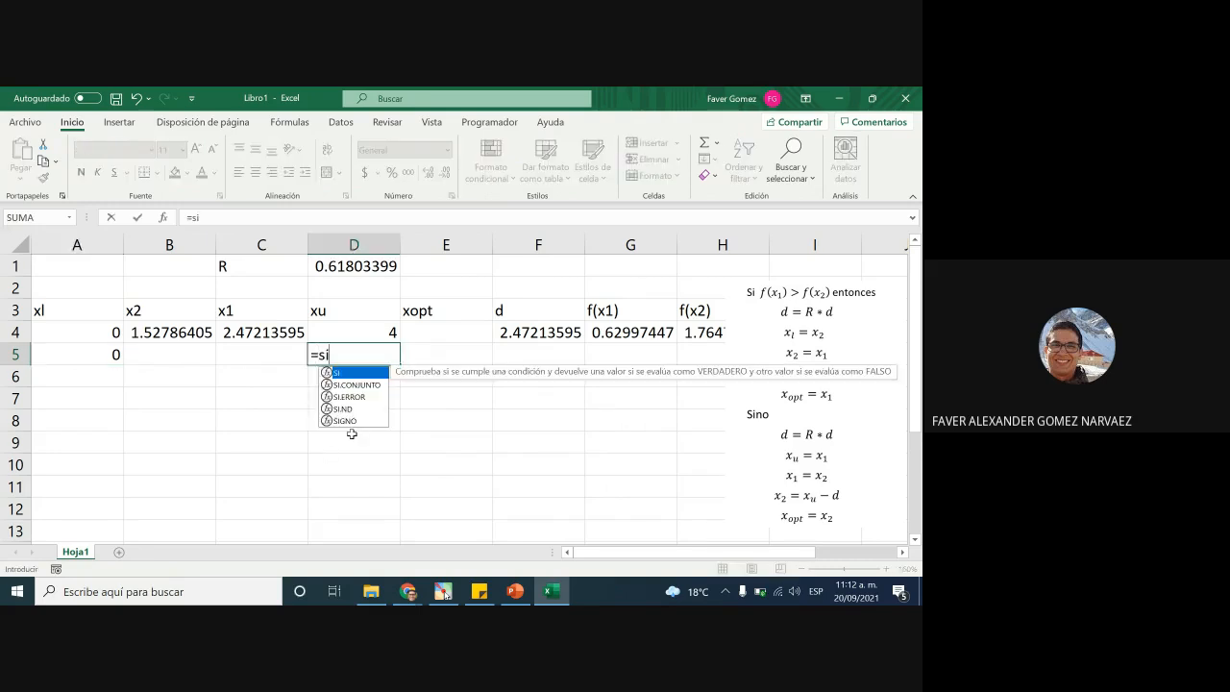
key("Tab")
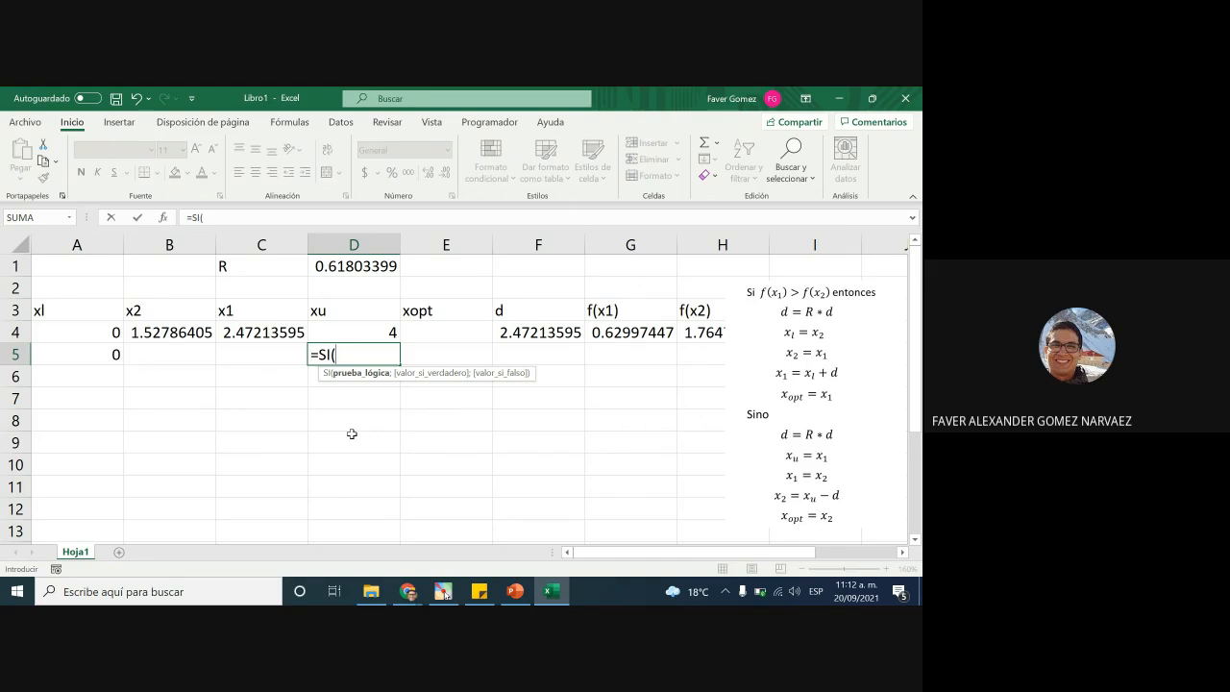
left_click(639, 332)
type(">")
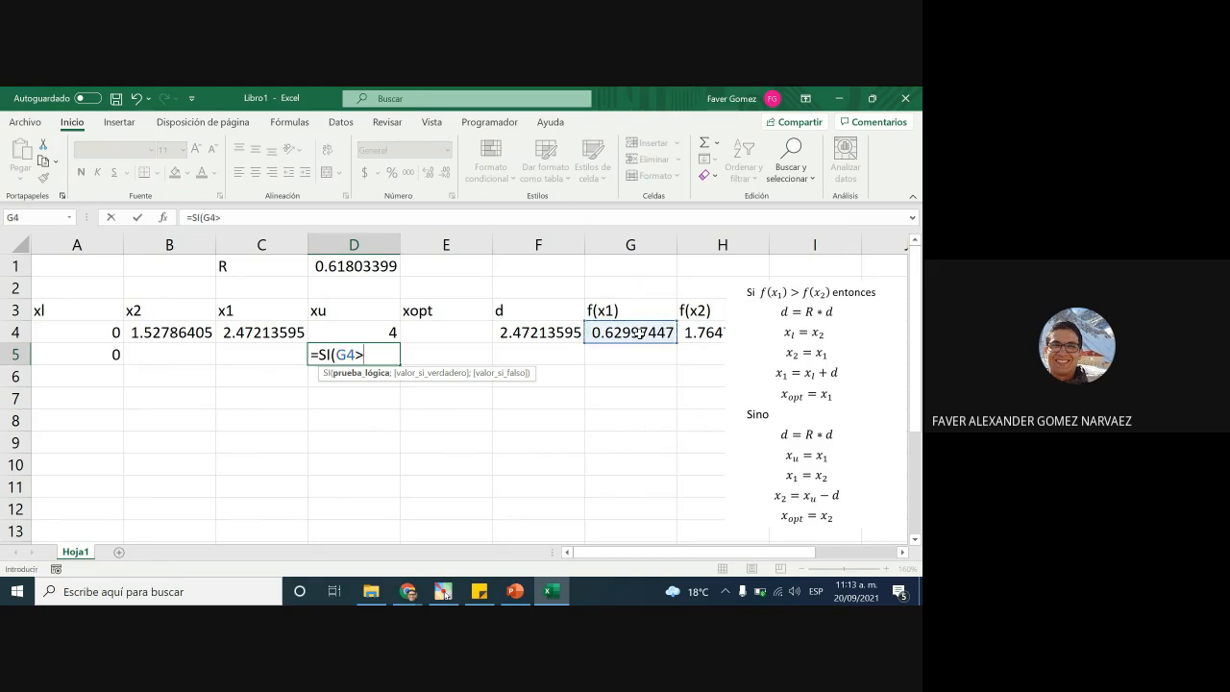
left_click(703, 333)
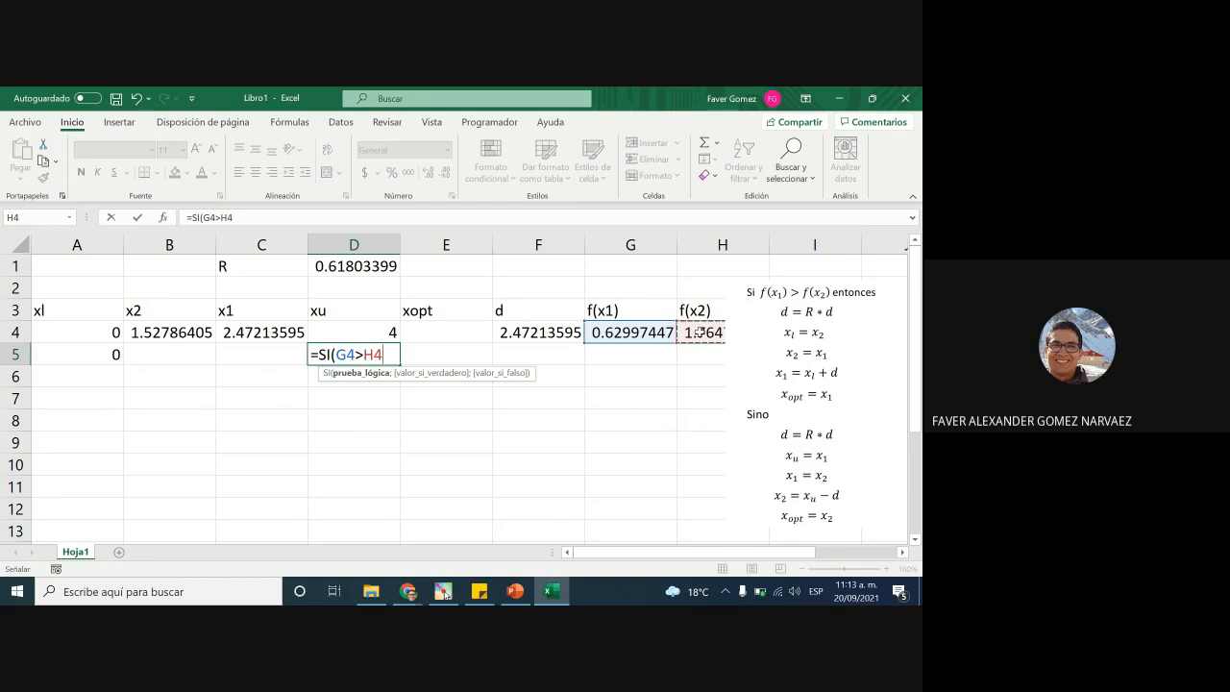
type(";")
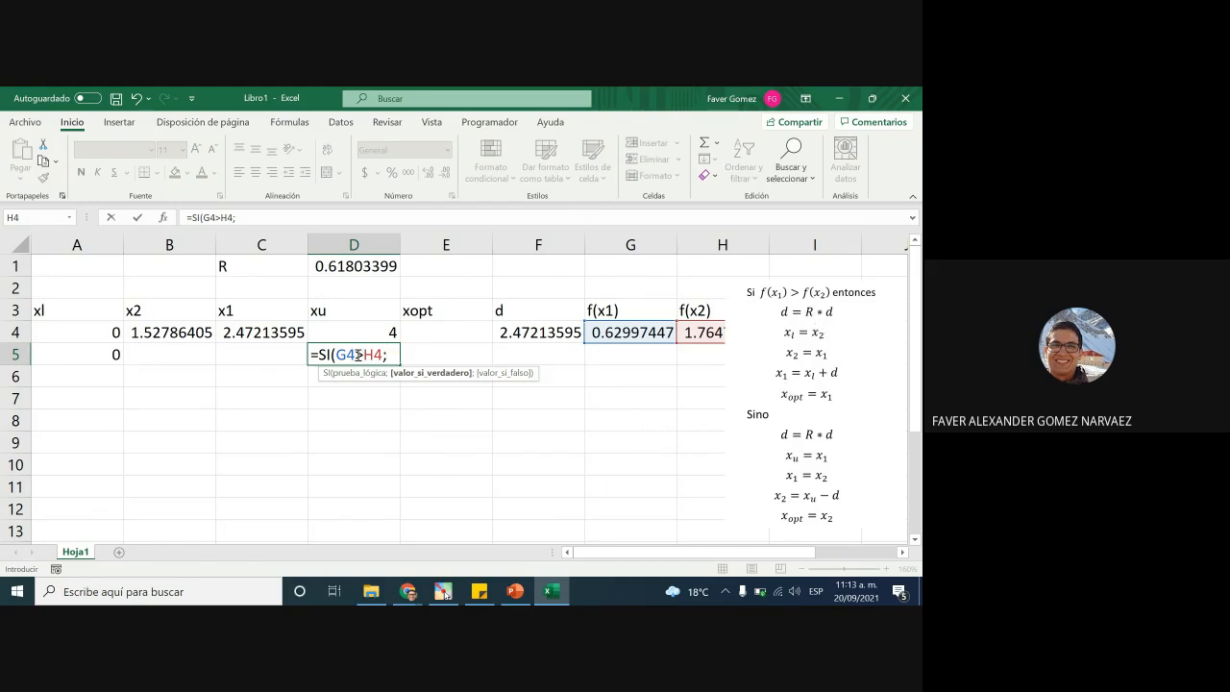
left_click(390, 331)
type(";")
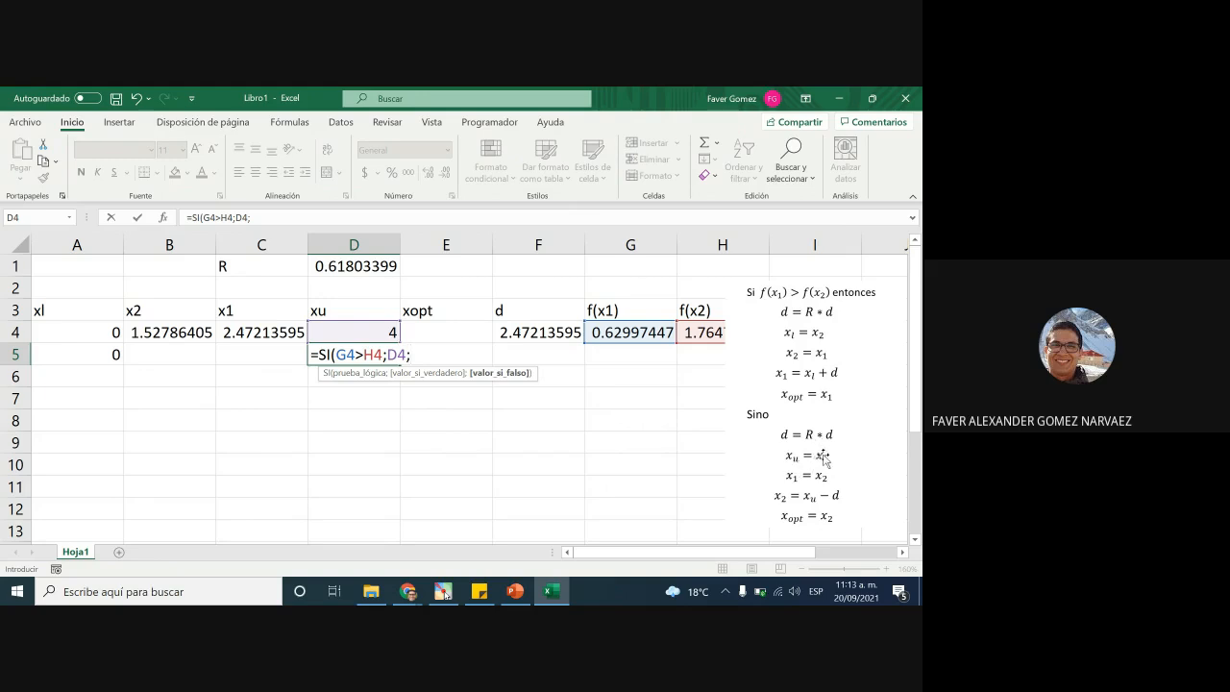
left_click(268, 329)
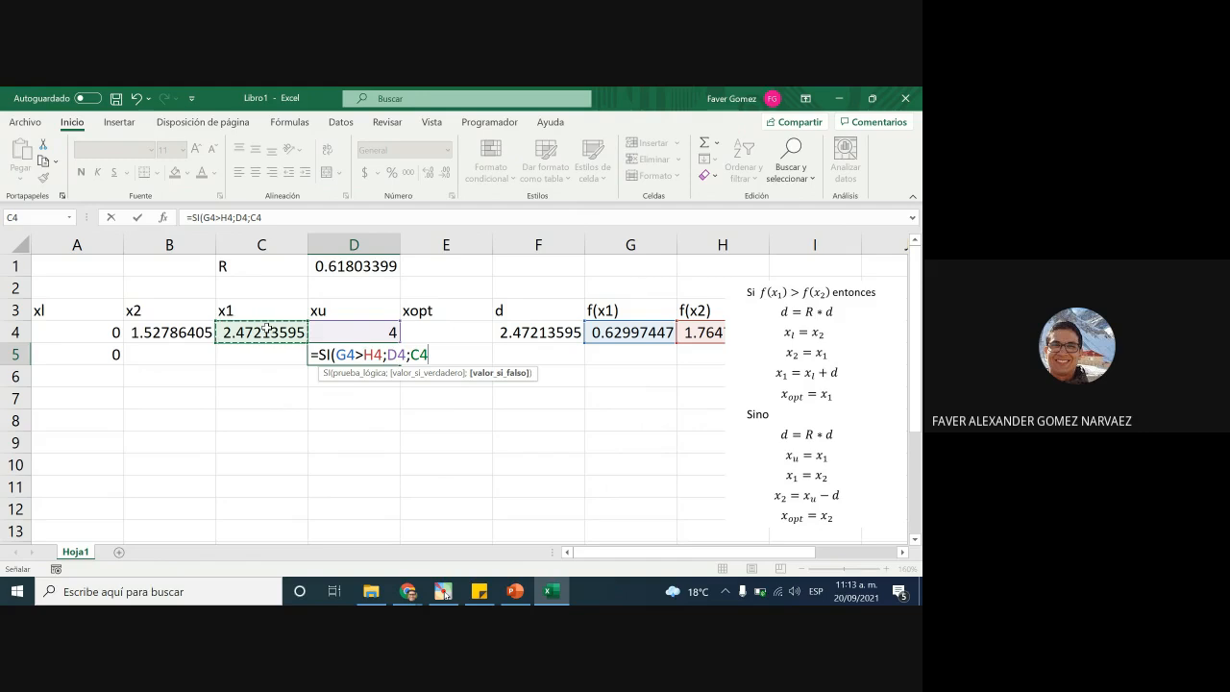
type(")")
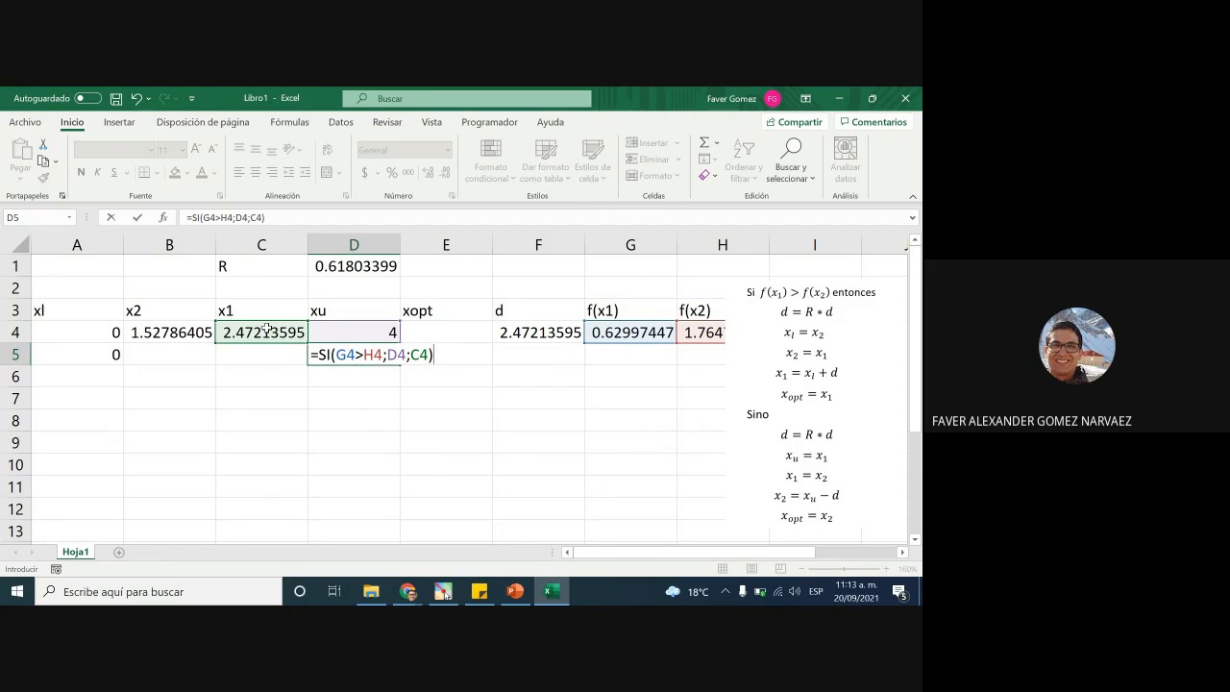
key("Return")
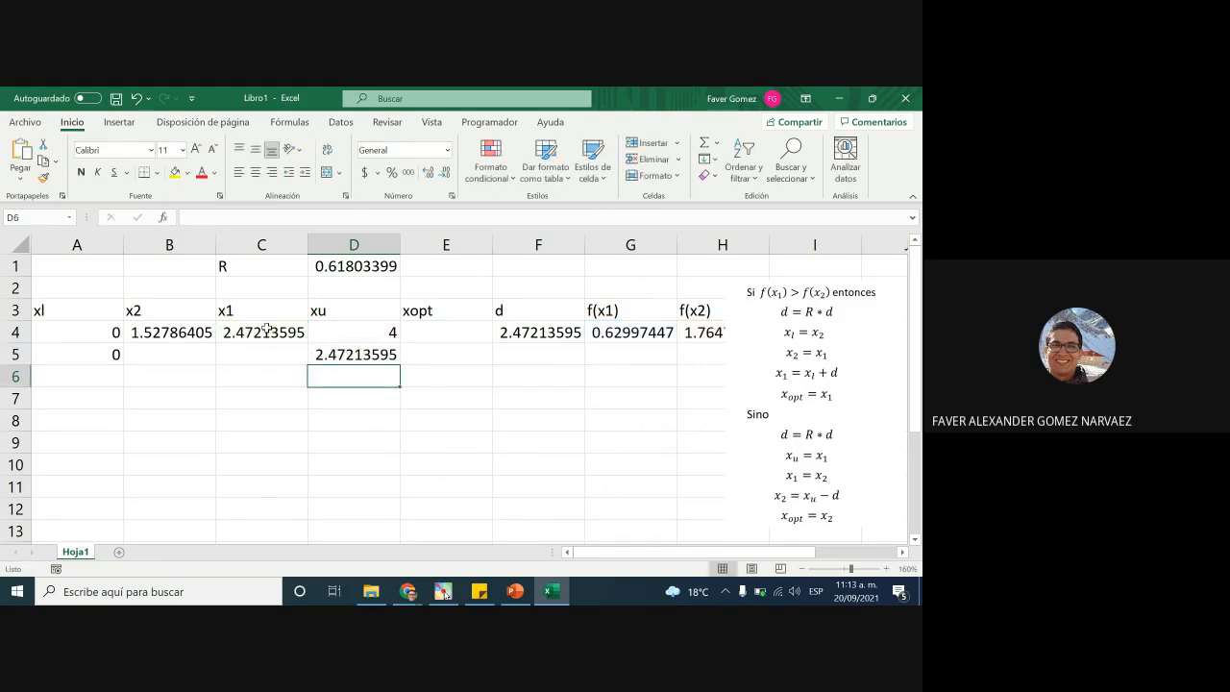
left_click(384, 369)
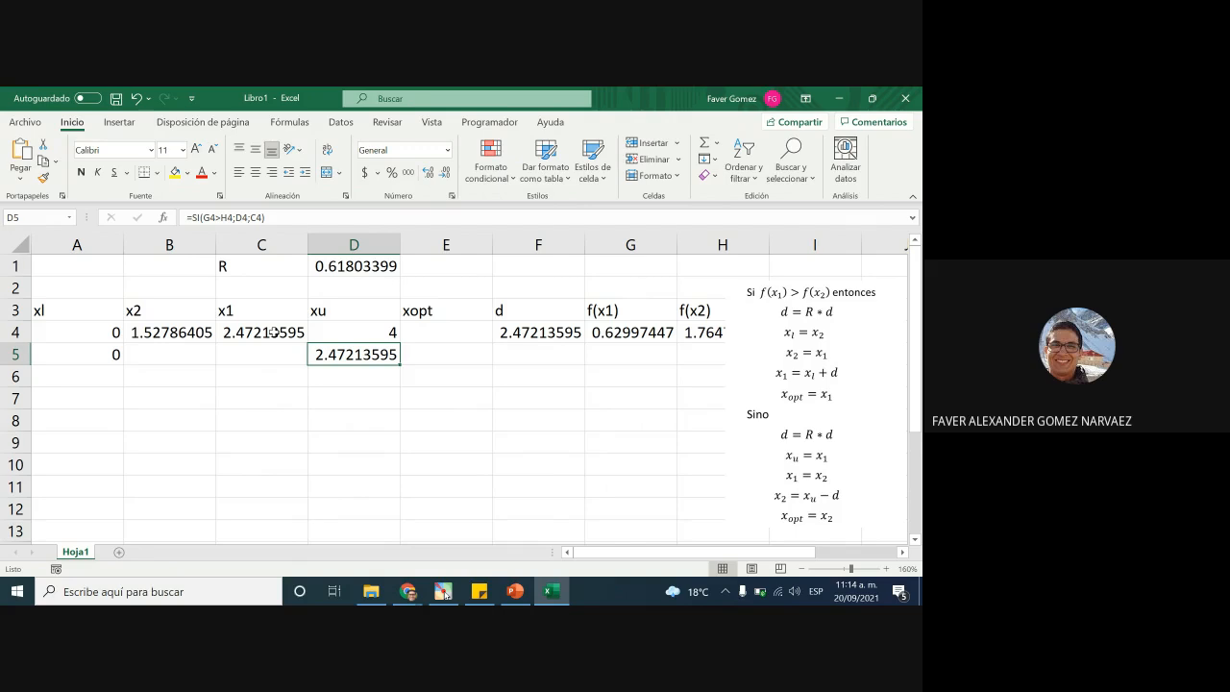
left_click(113, 352)
left_click(333, 358)
left_click(173, 353, "shift")
left_click(219, 388)
Step: Enter the formula =SI(G4>H4;A5+F5;B4) in C5 to compute the second iteration's x1
left_click(235, 358)
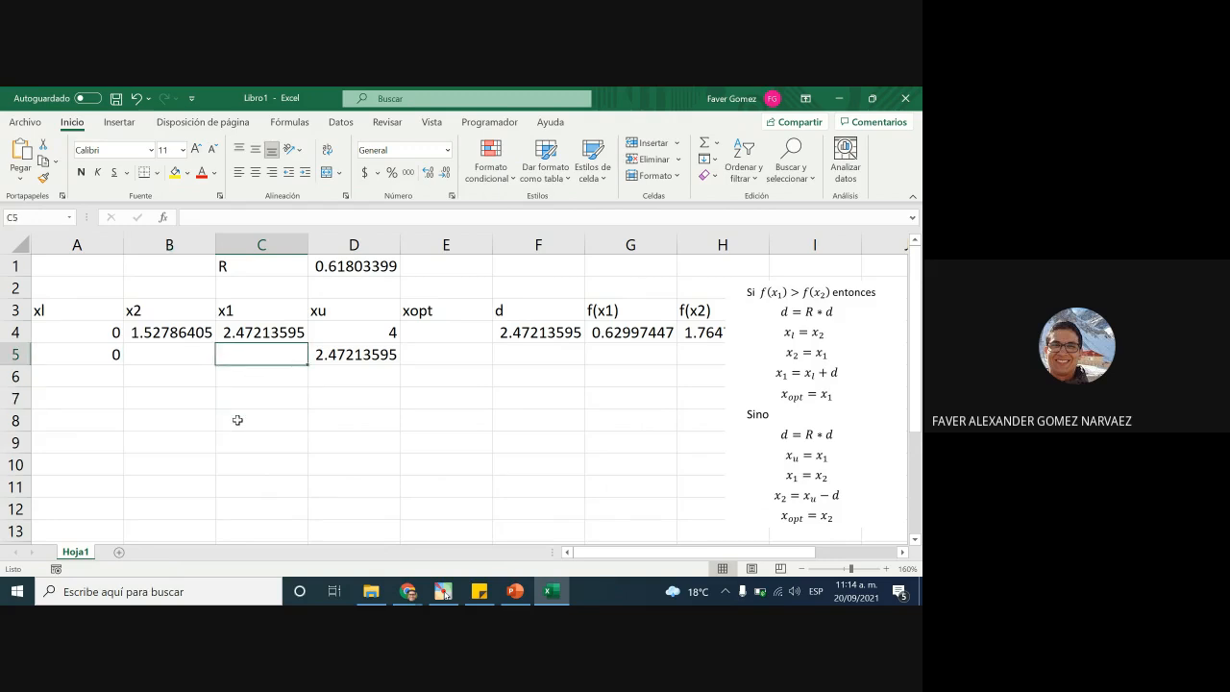
type("=si")
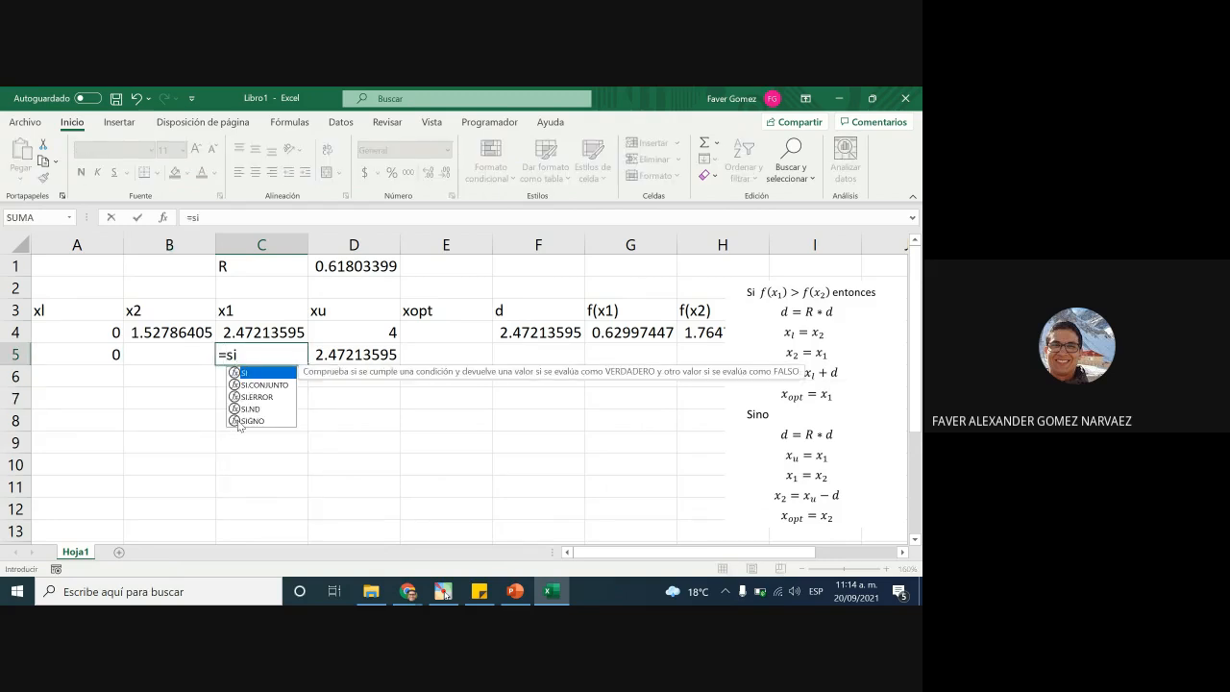
key("Tab")
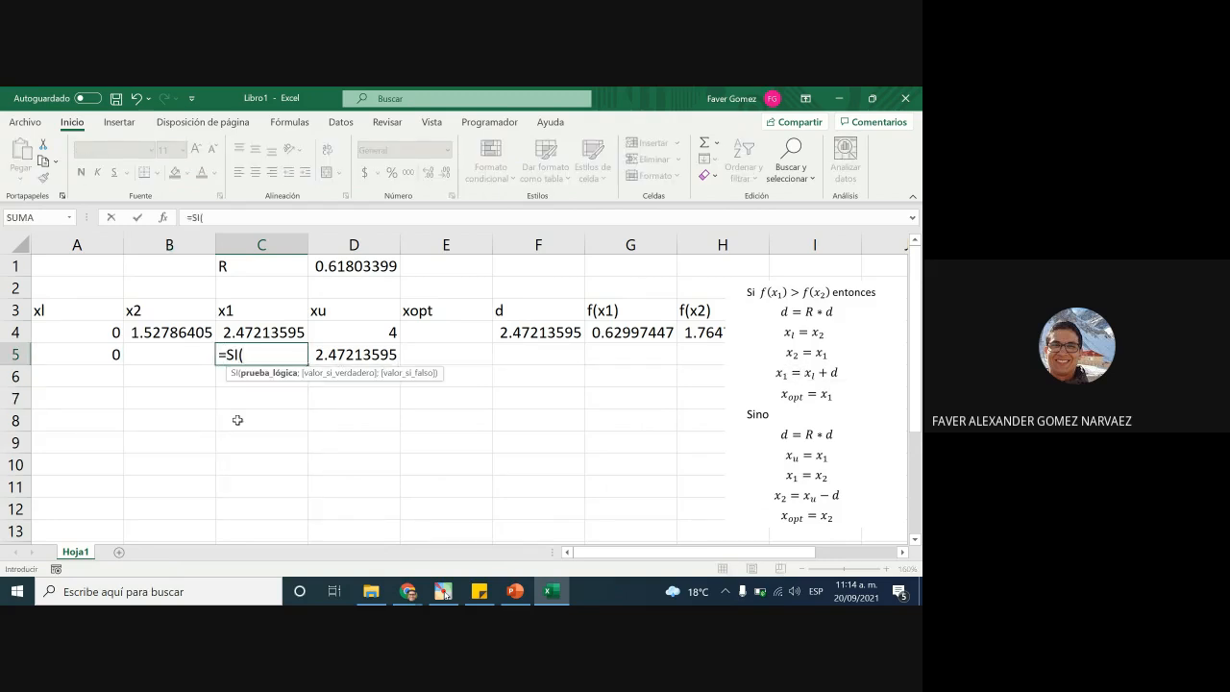
left_click(646, 331)
type(">")
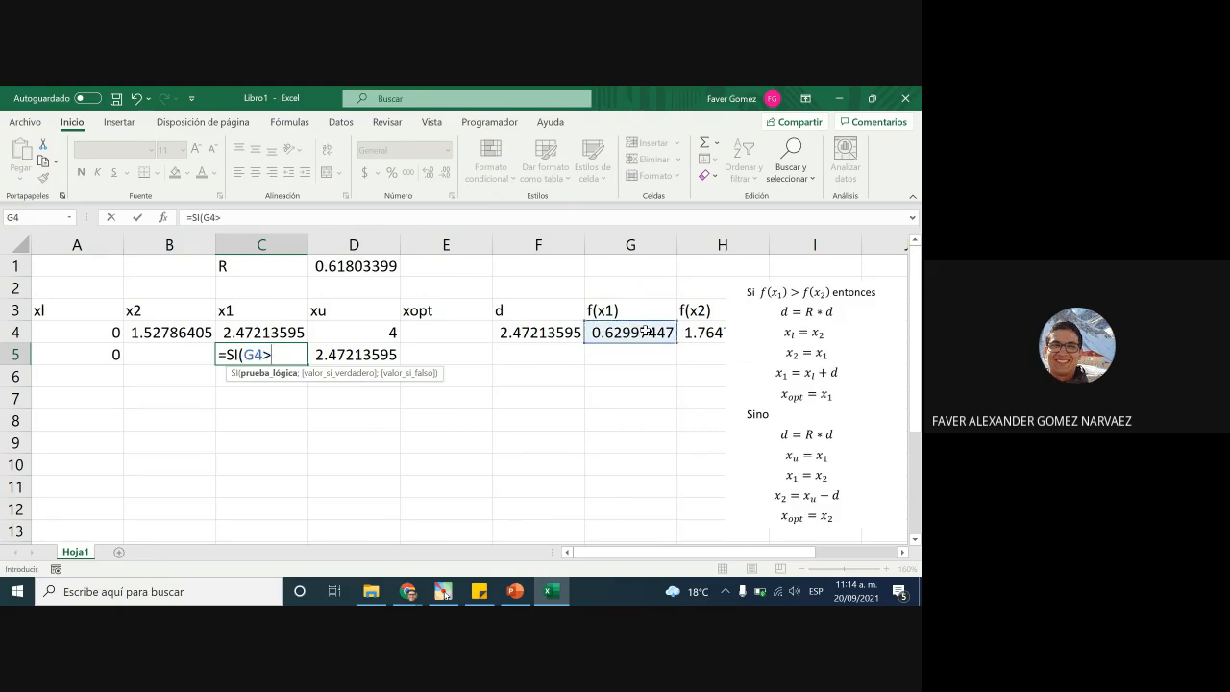
left_click(706, 331)
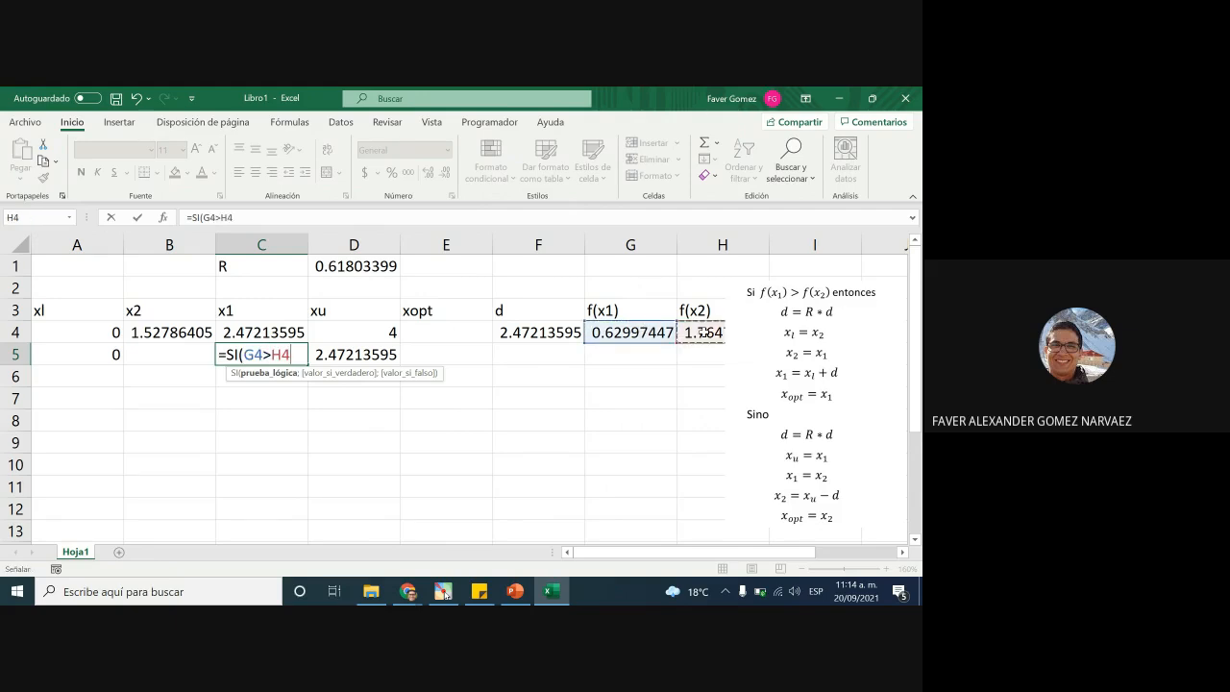
type(";")
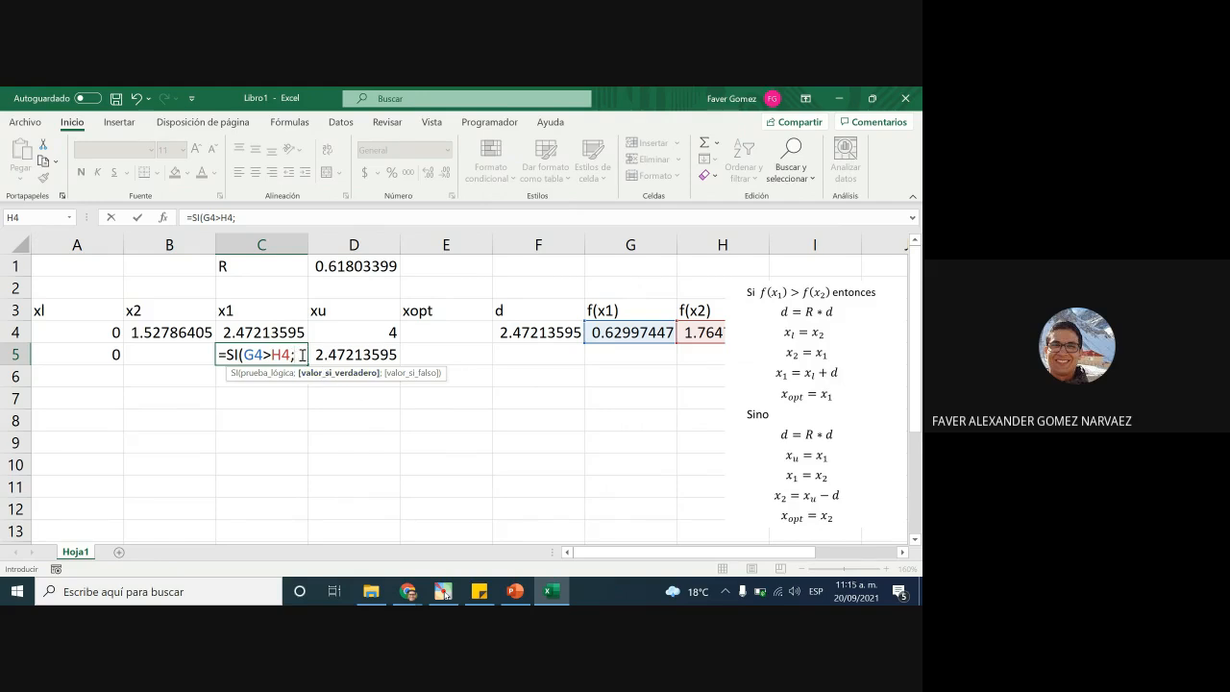
left_click(102, 351)
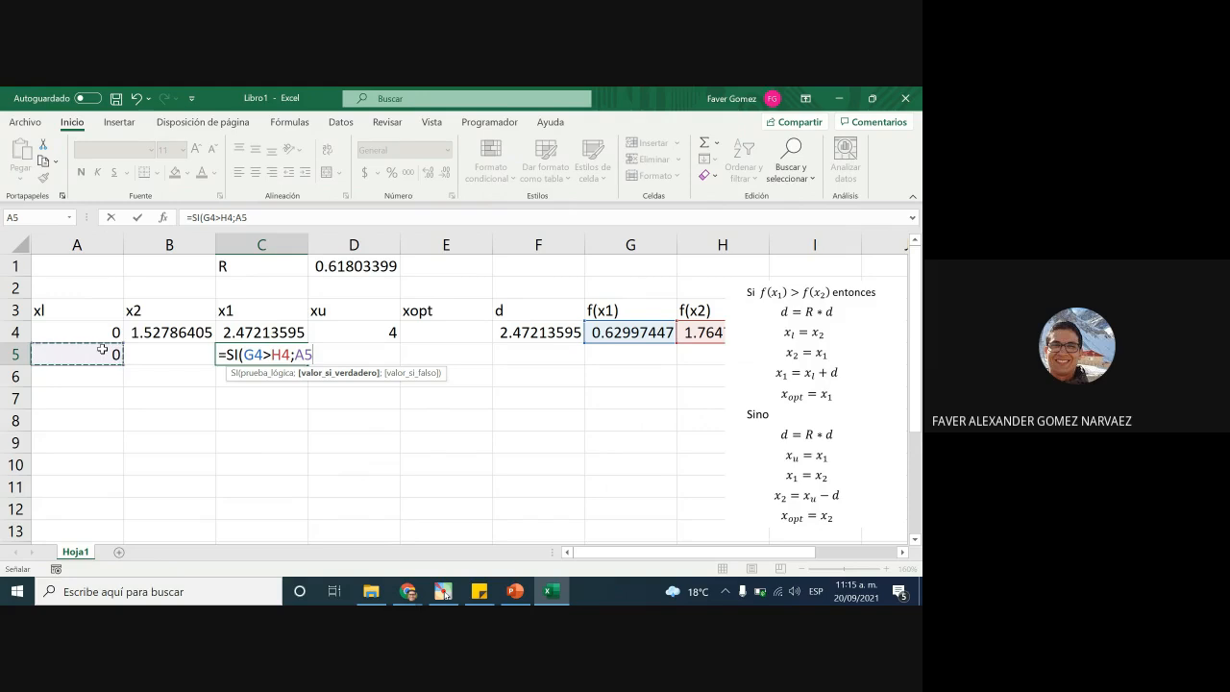
type("+")
left_click(541, 354)
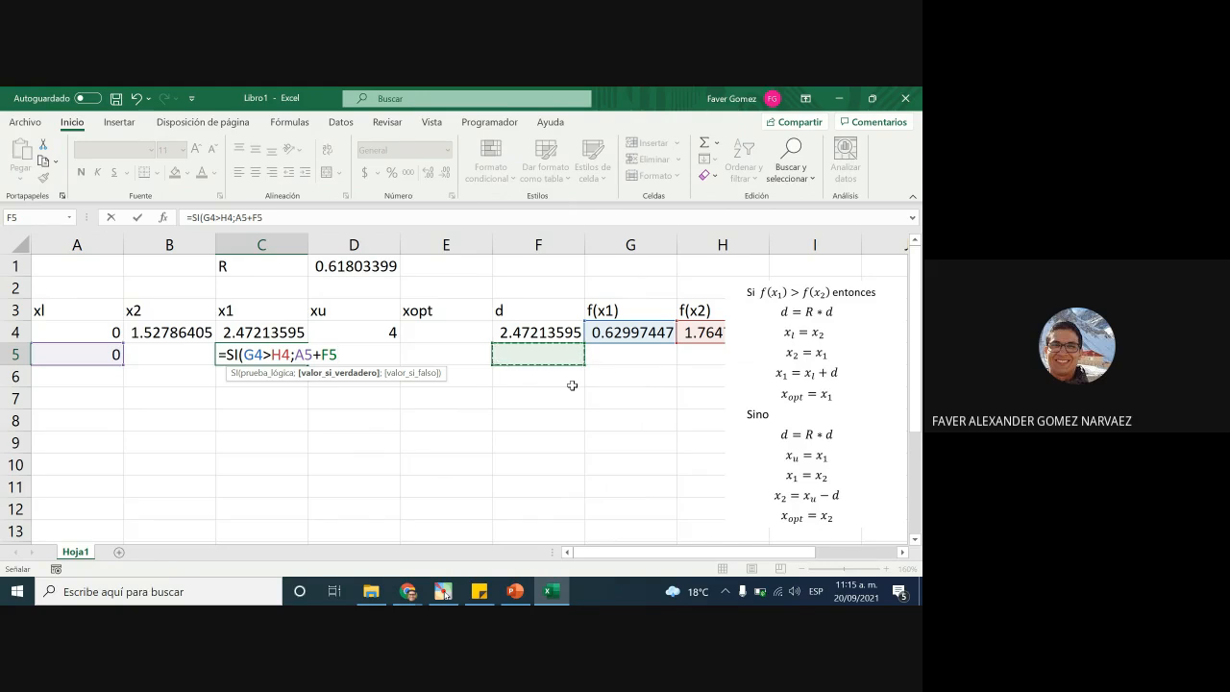
type(";")
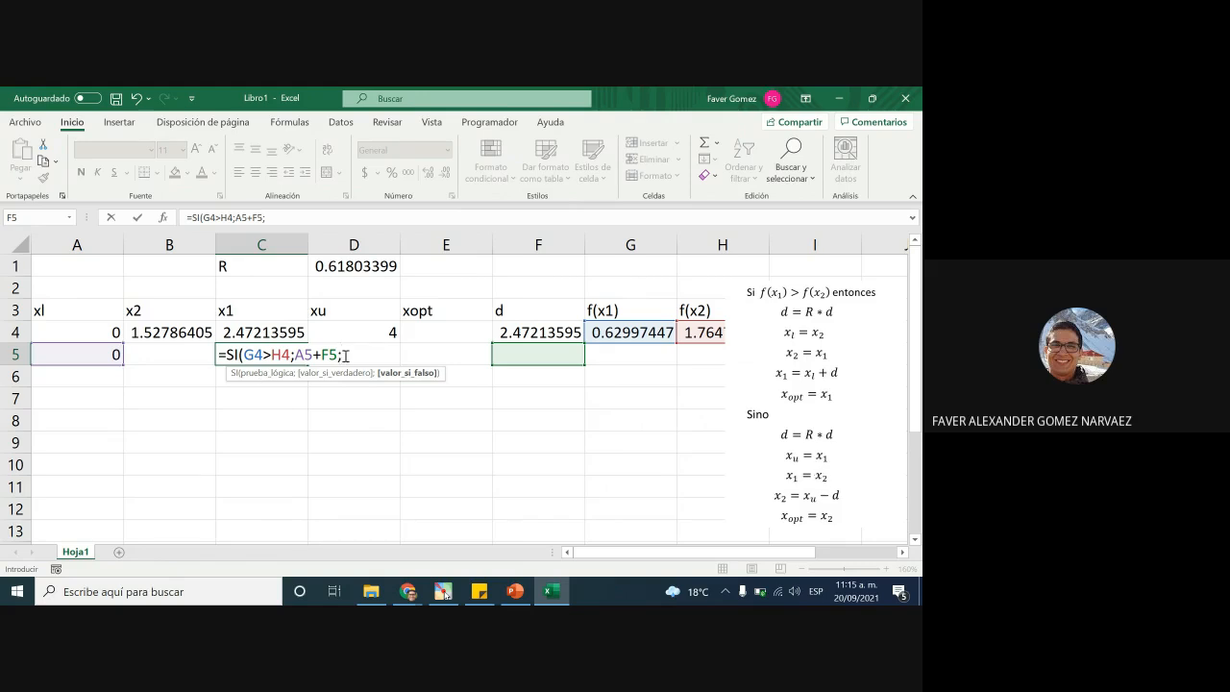
left_click(192, 331)
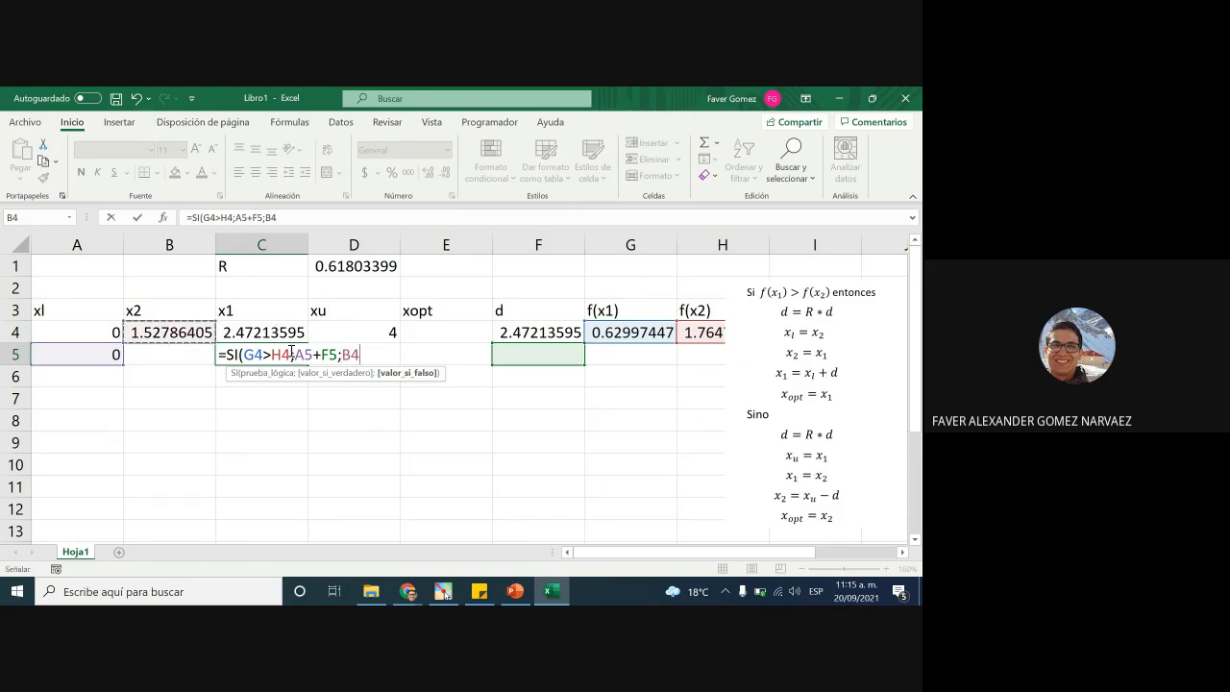
type(")")
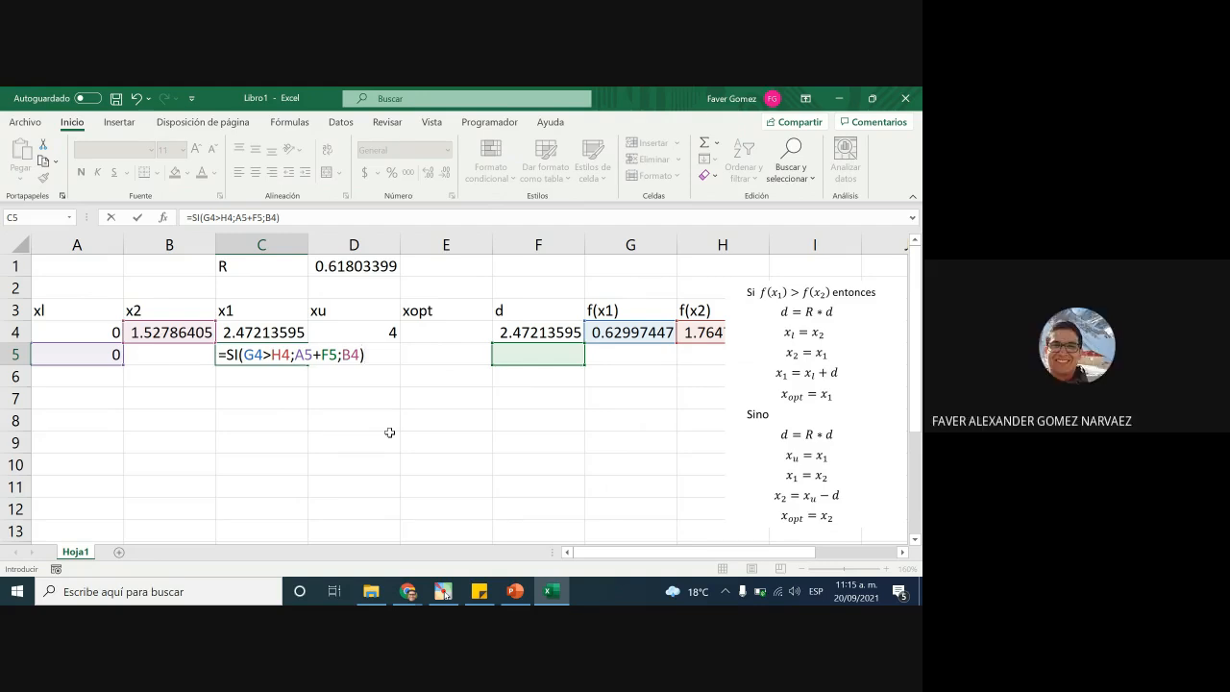
key("Return")
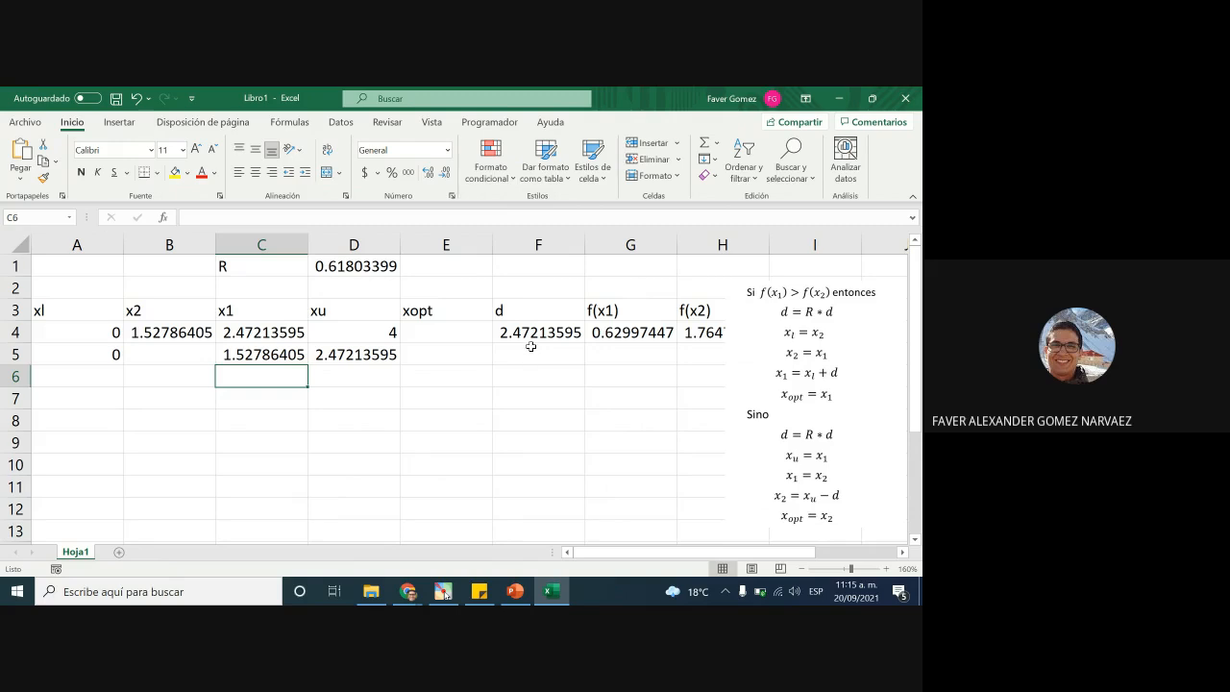
Step: Enter the formula =F4*$D$1 in F5 to compute the second iteration's d, with an absolute reference to R
left_click(531, 352)
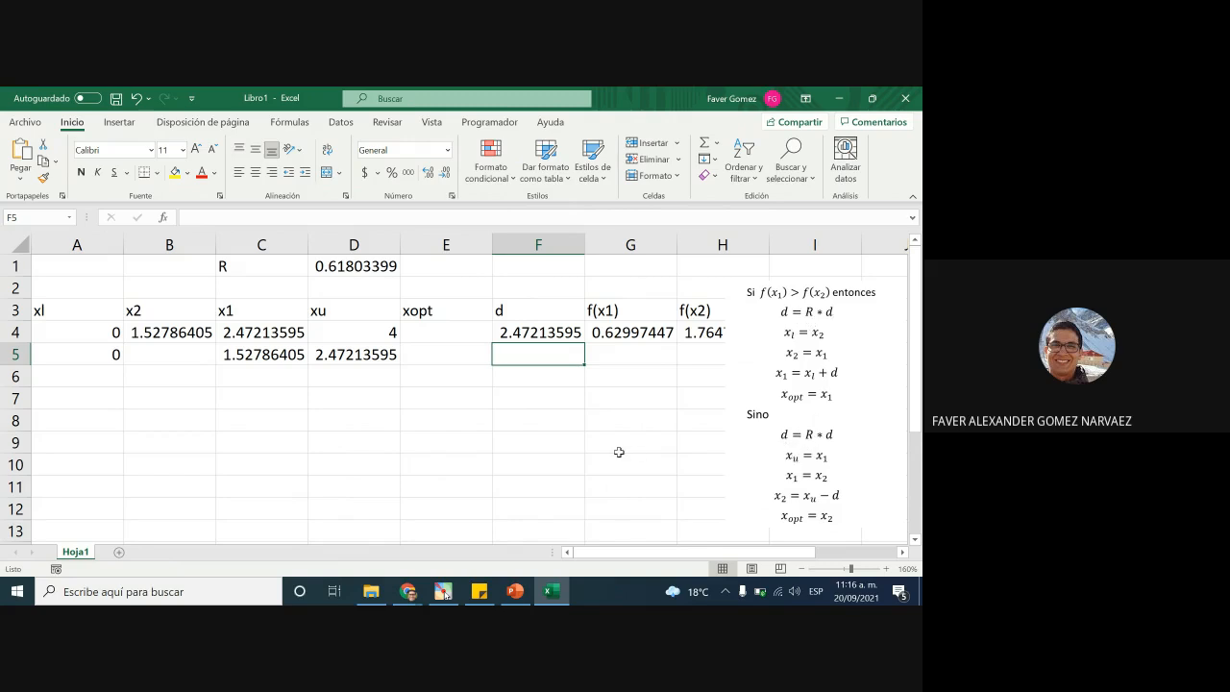
type("=")
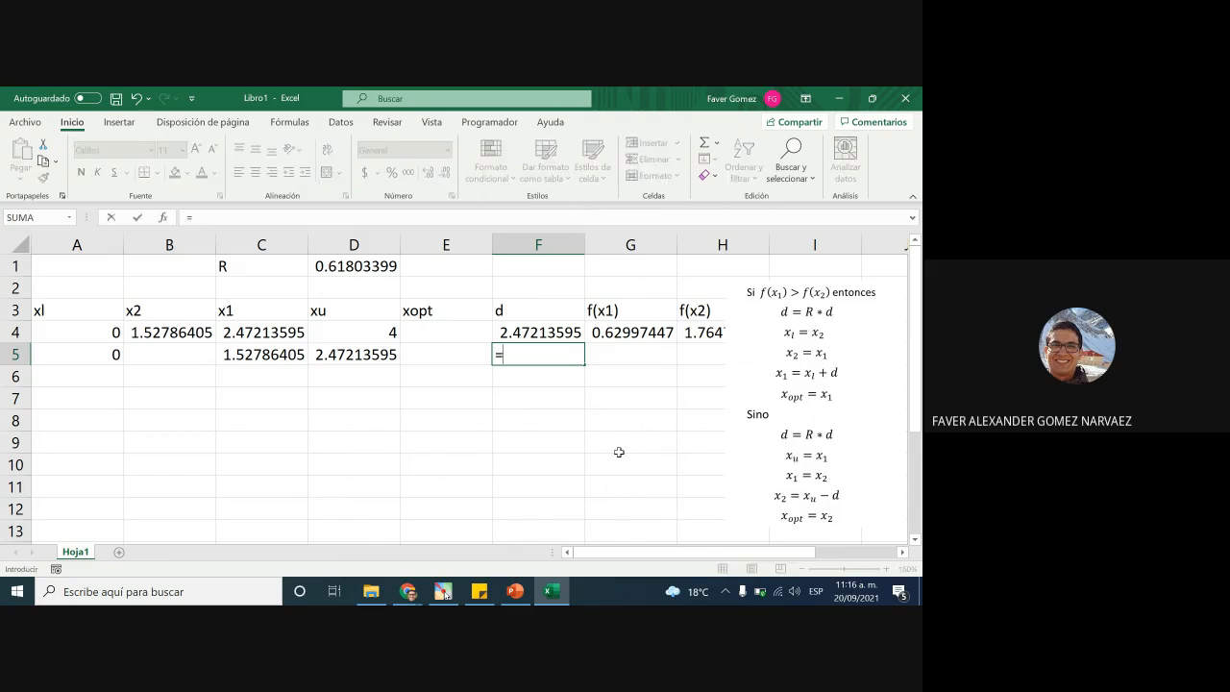
left_click(534, 333)
type("*")
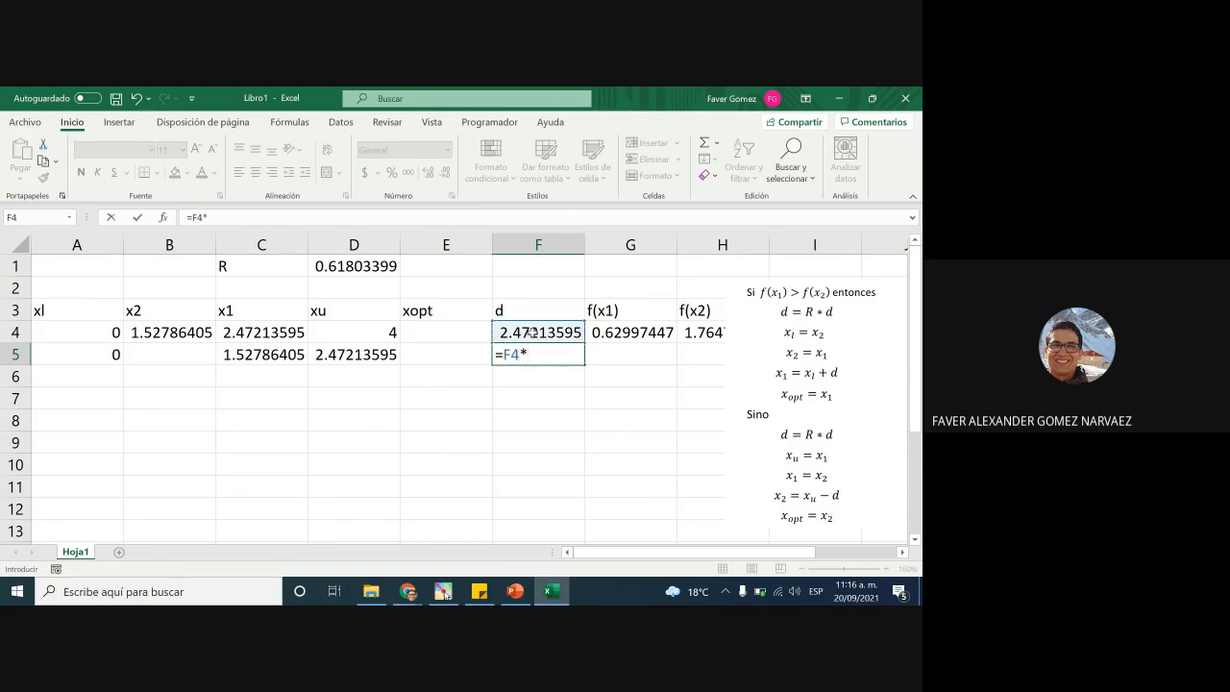
left_click(380, 266)
key("F4")
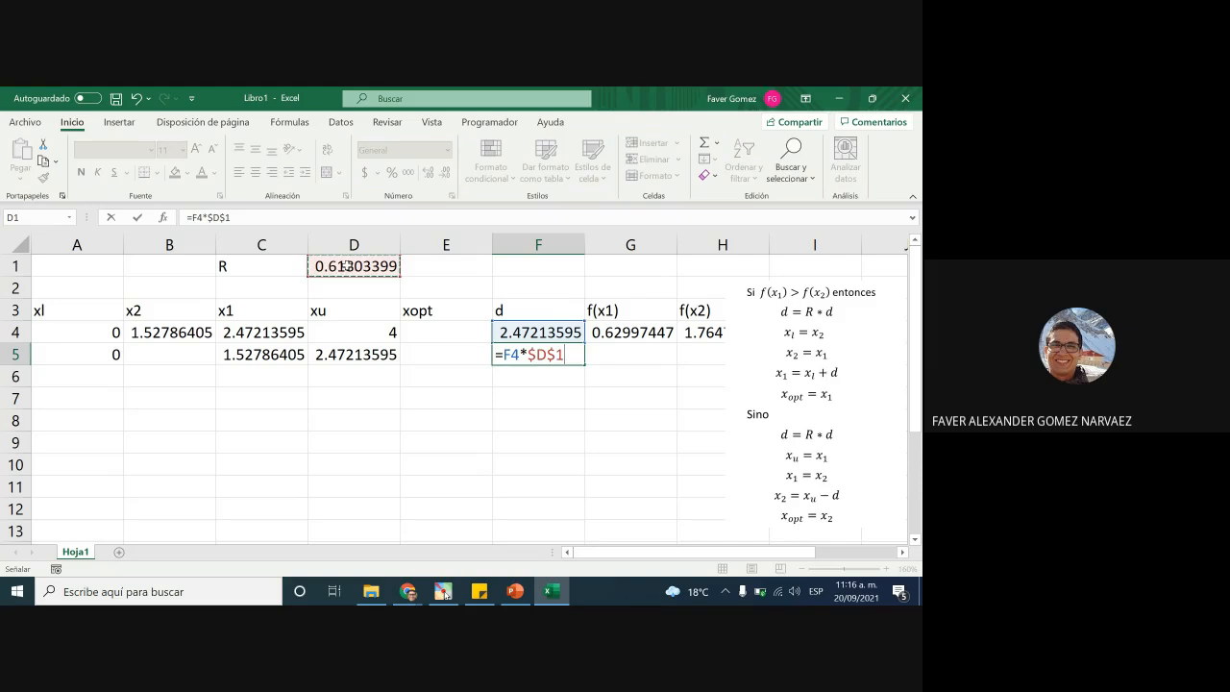
key("Return")
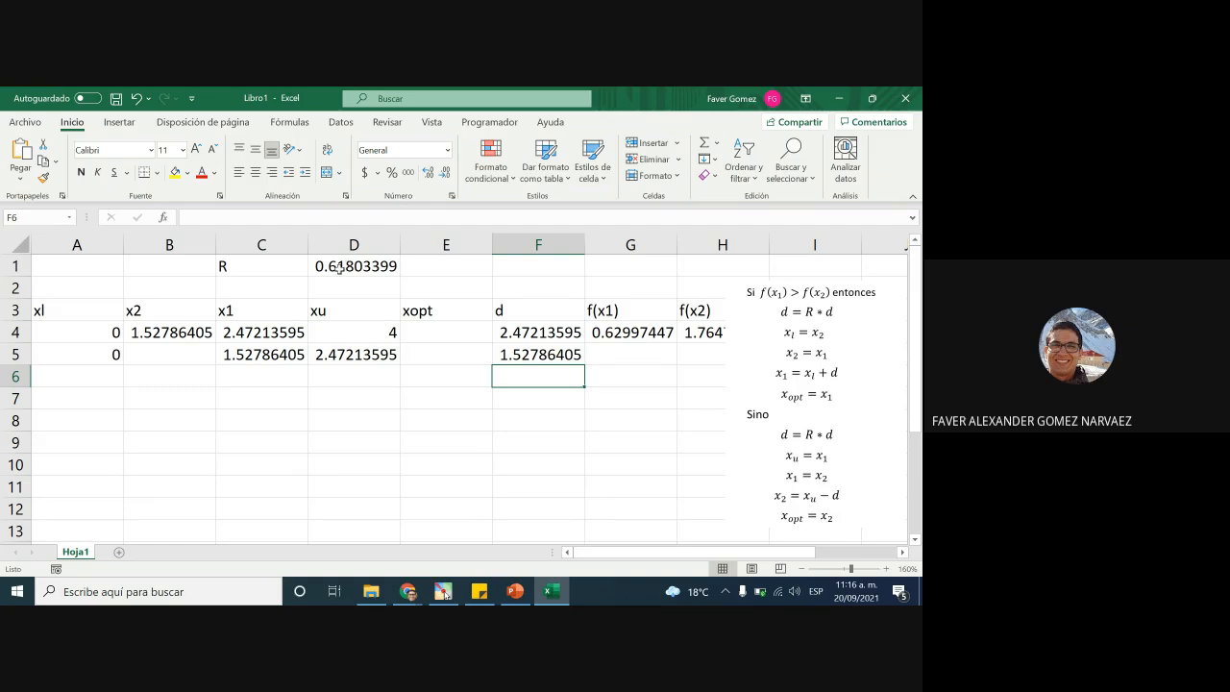
Step: Enter the formula =SI(G4>H4;C4;D5-F5) in B5 to compute the second iteration's x2, and review the finished formula
left_click(176, 356)
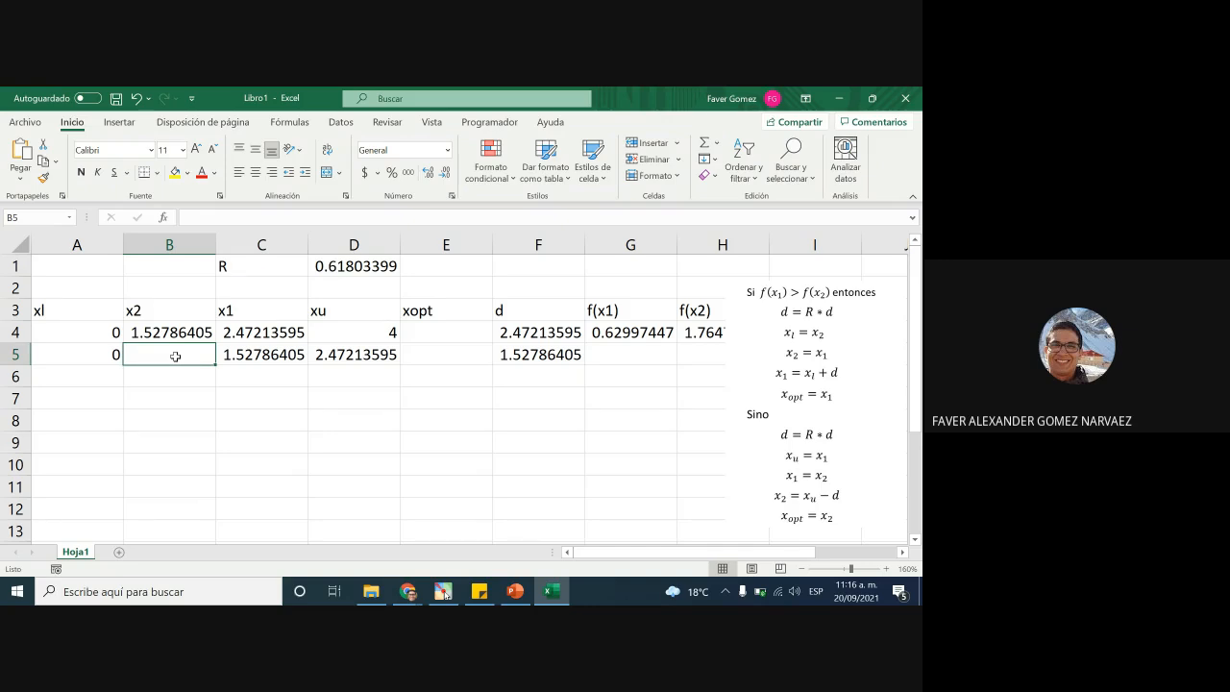
type("=")
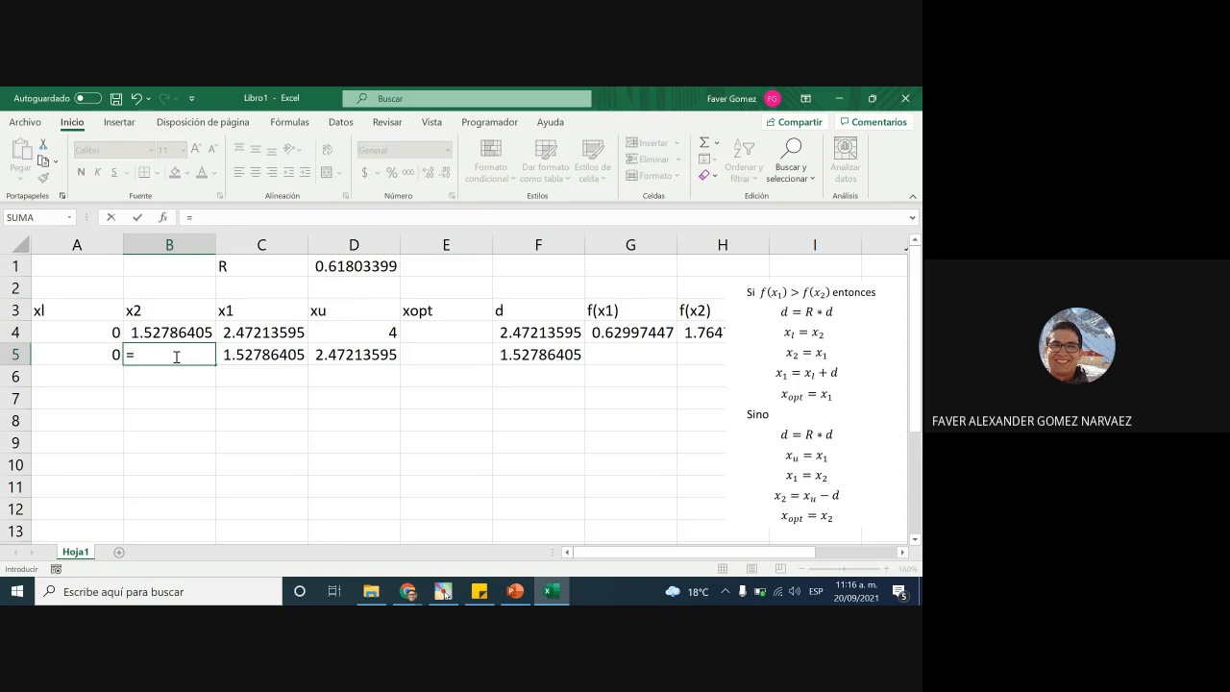
type("si(")
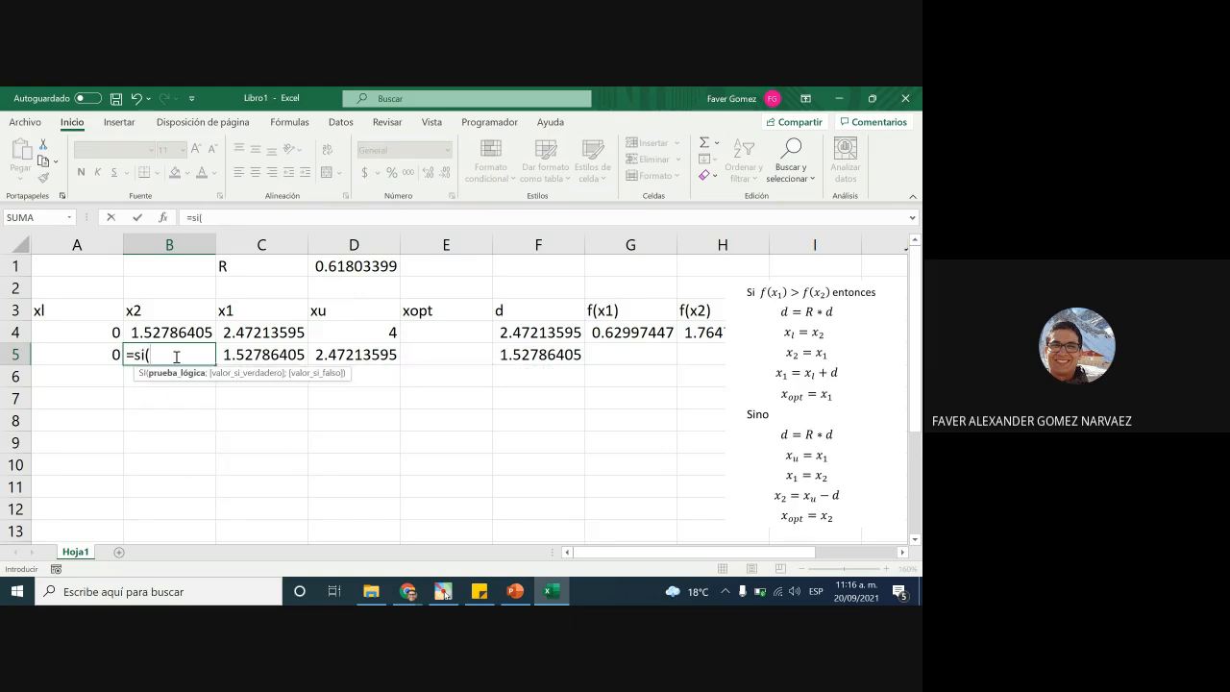
left_click(633, 333)
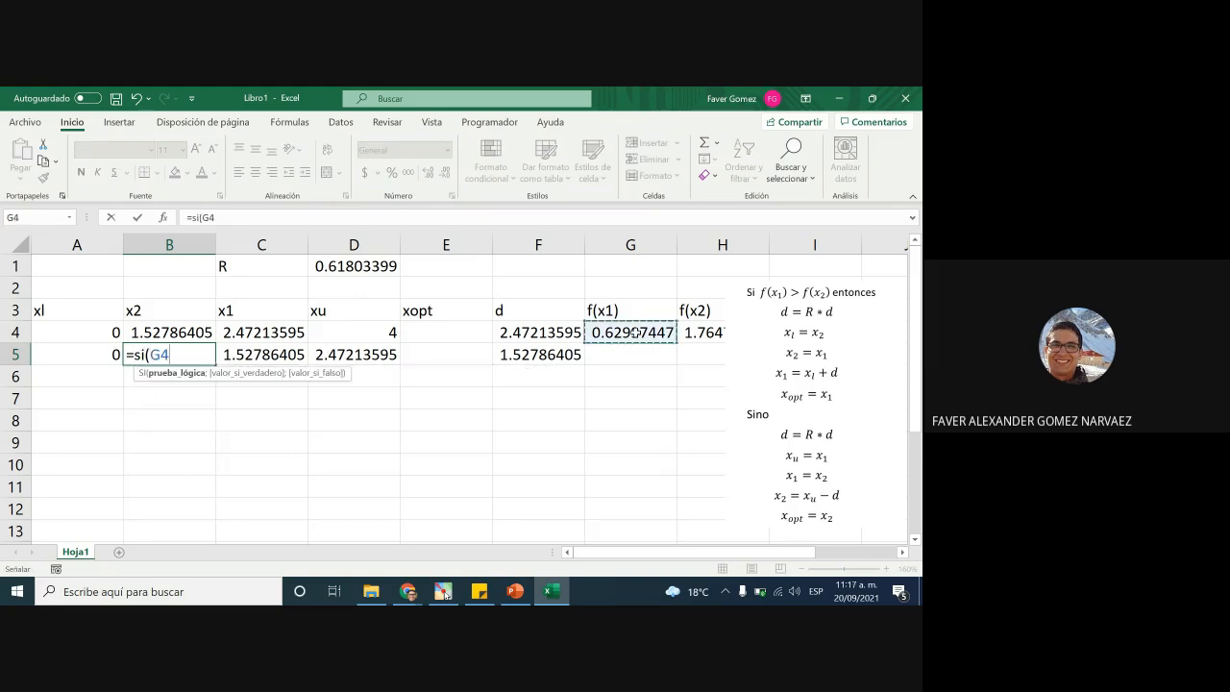
type(">")
left_click(706, 333)
type(";")
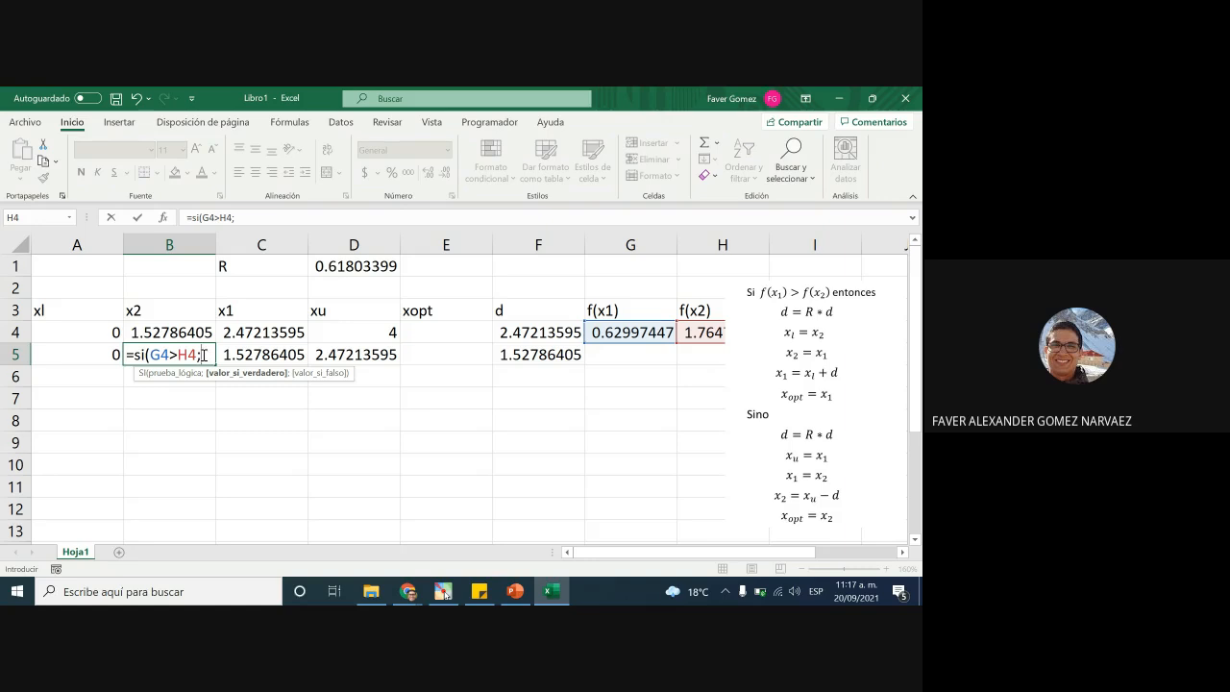
left_click(246, 333)
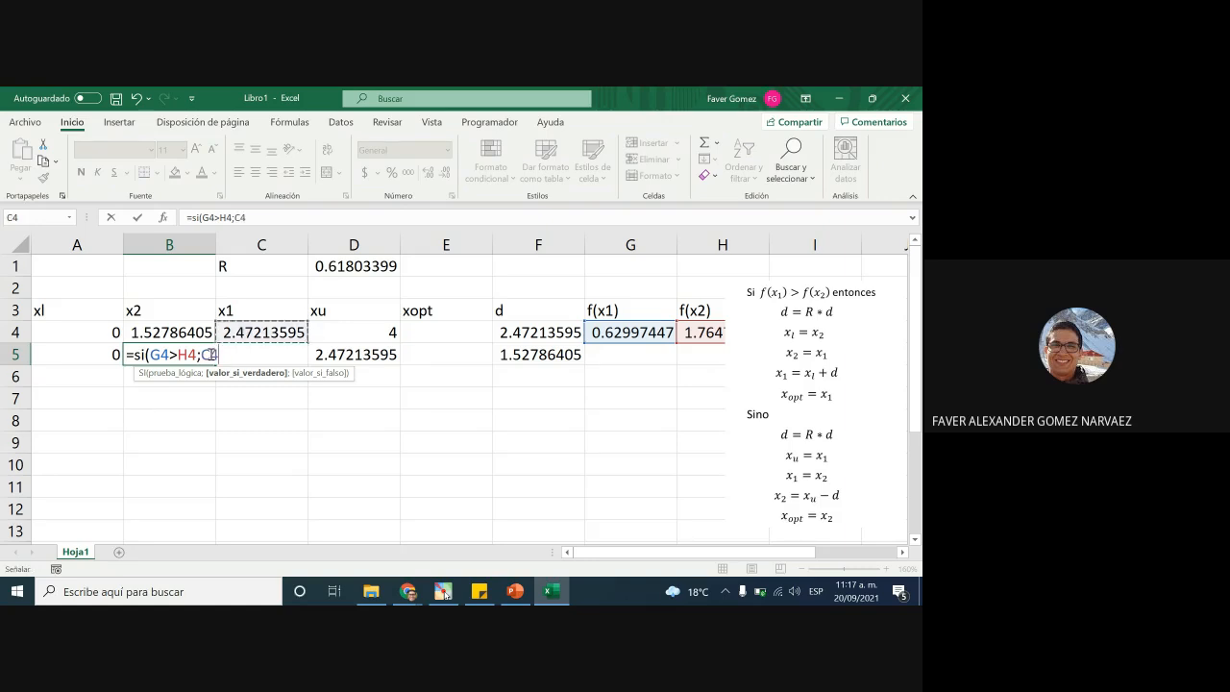
type(";")
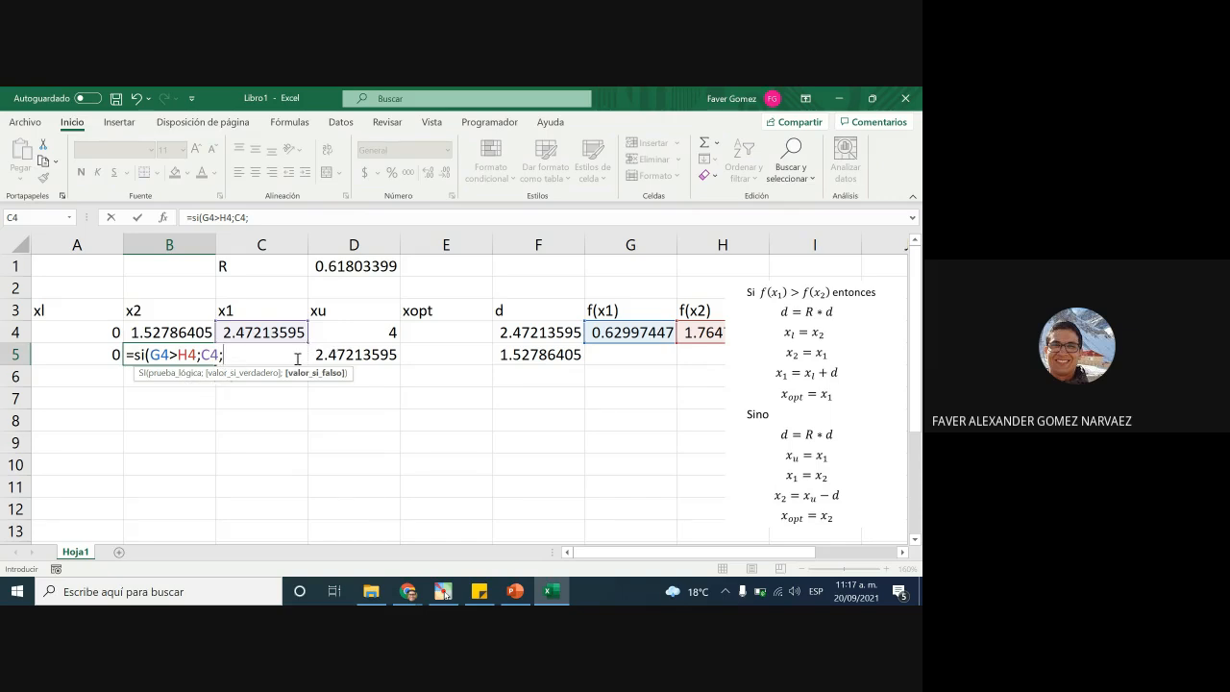
left_click(355, 352)
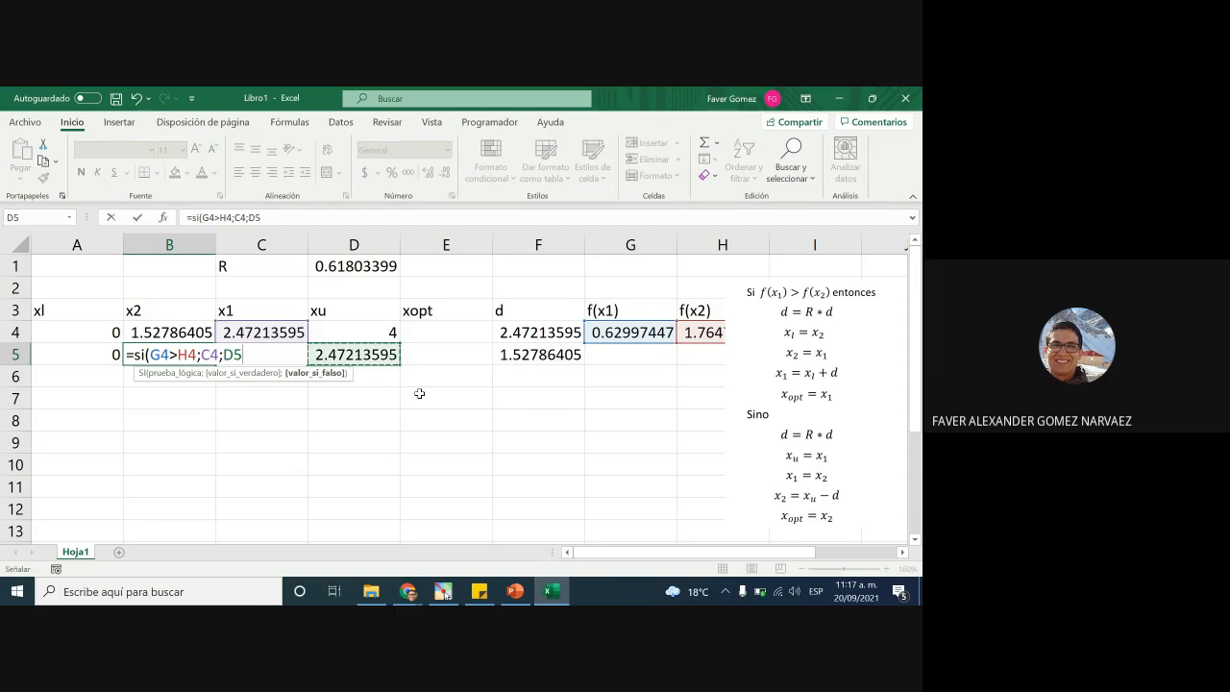
type("-")
left_click(546, 354)
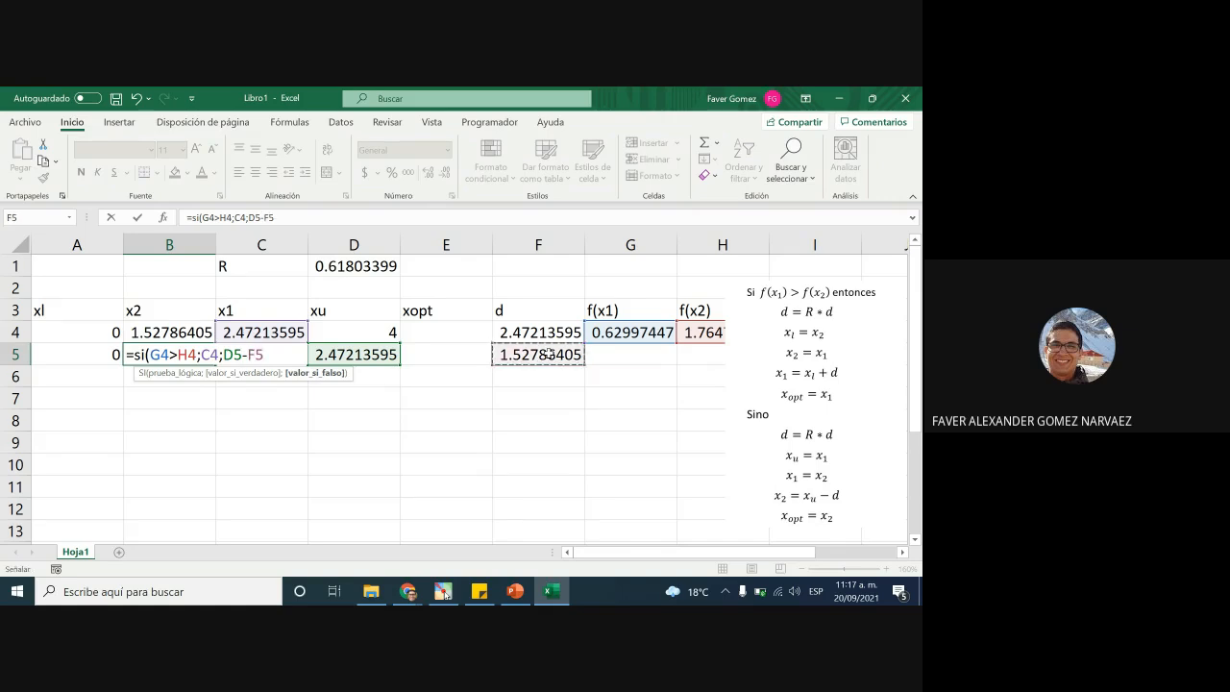
type(")")
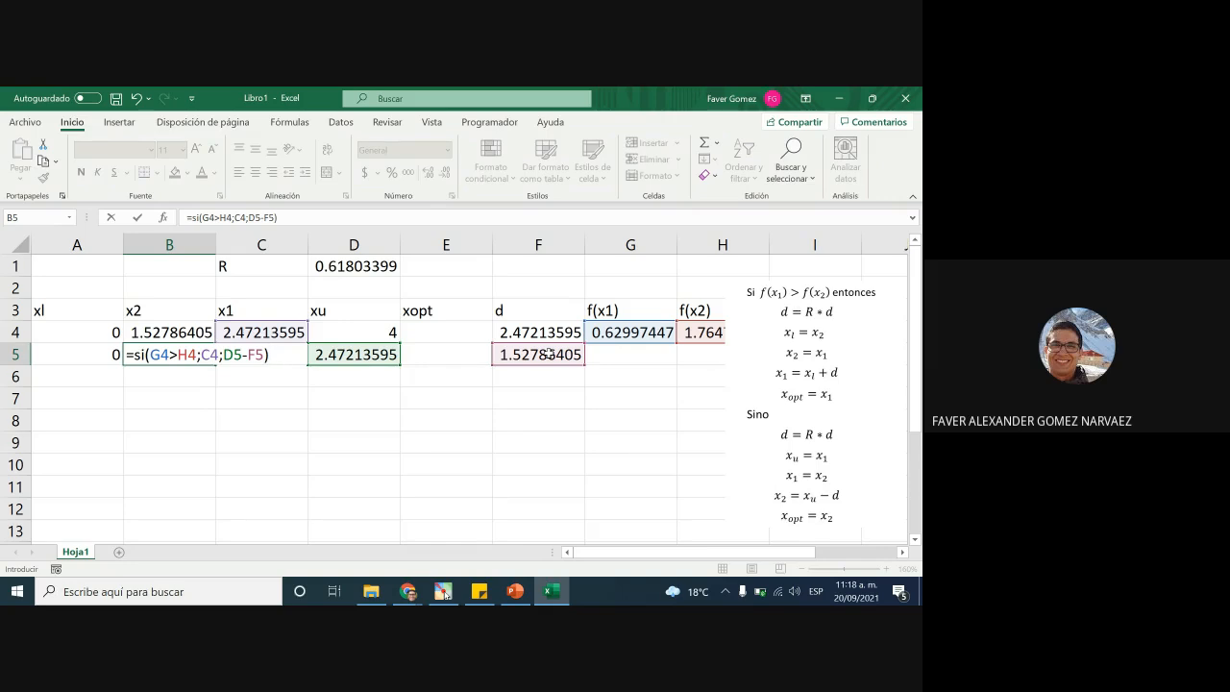
key("Return")
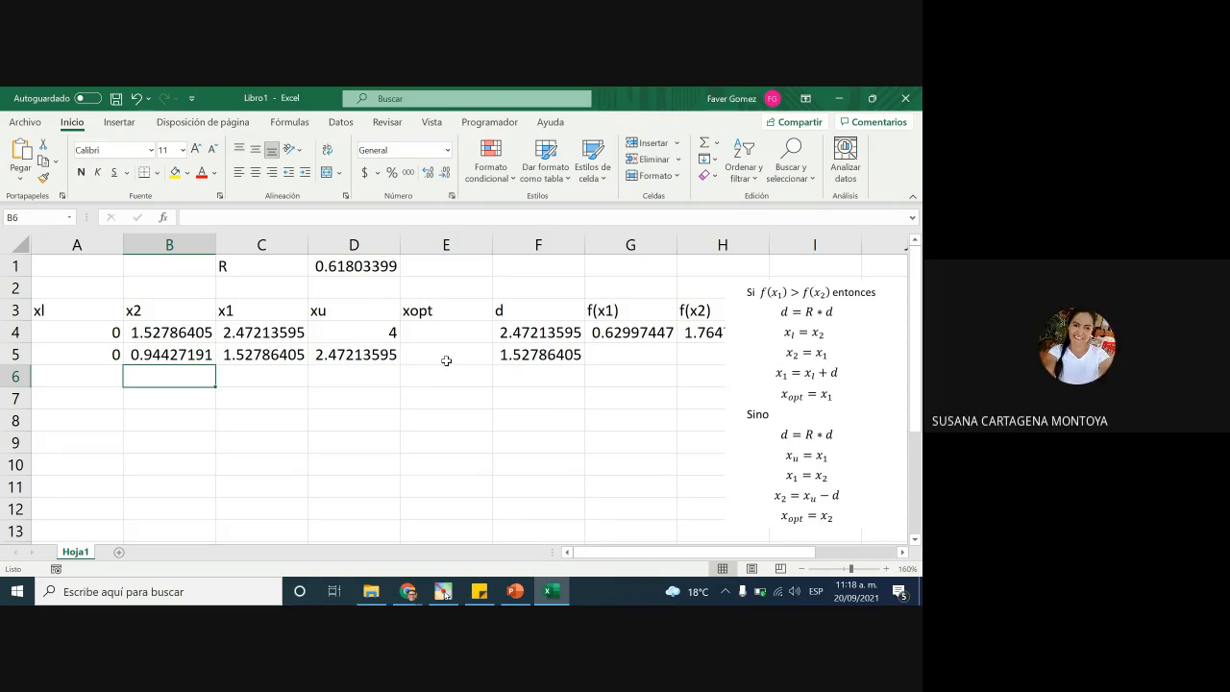
double_click(181, 354)
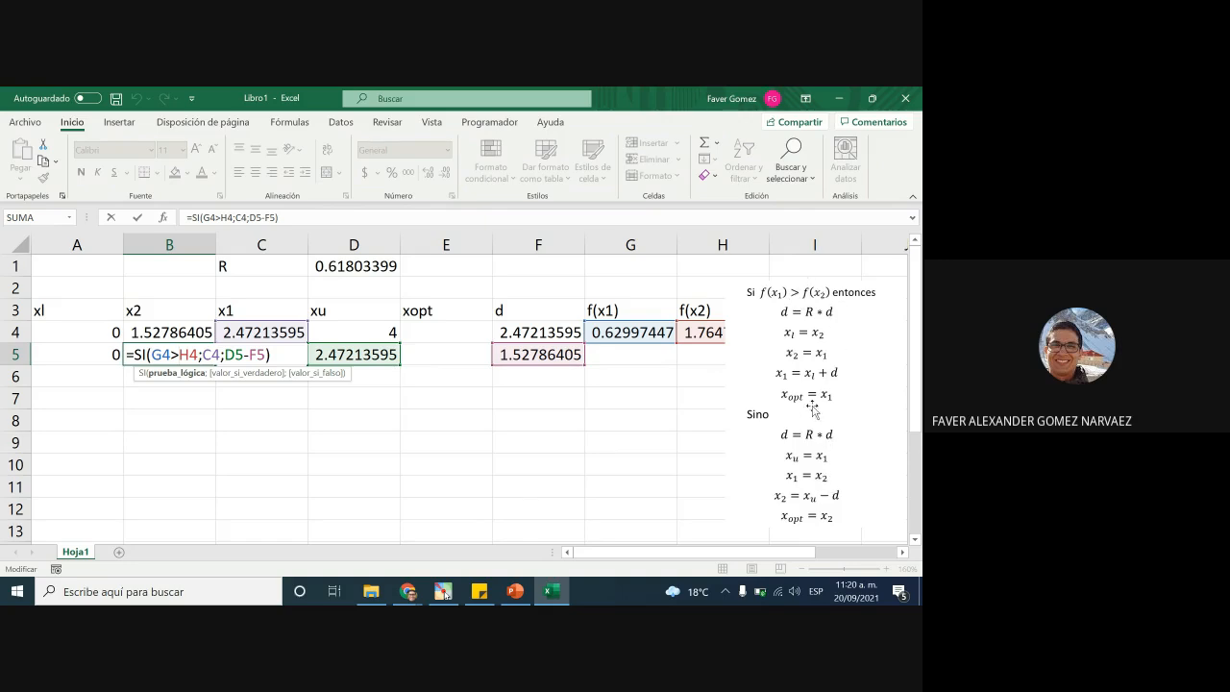
key("Return")
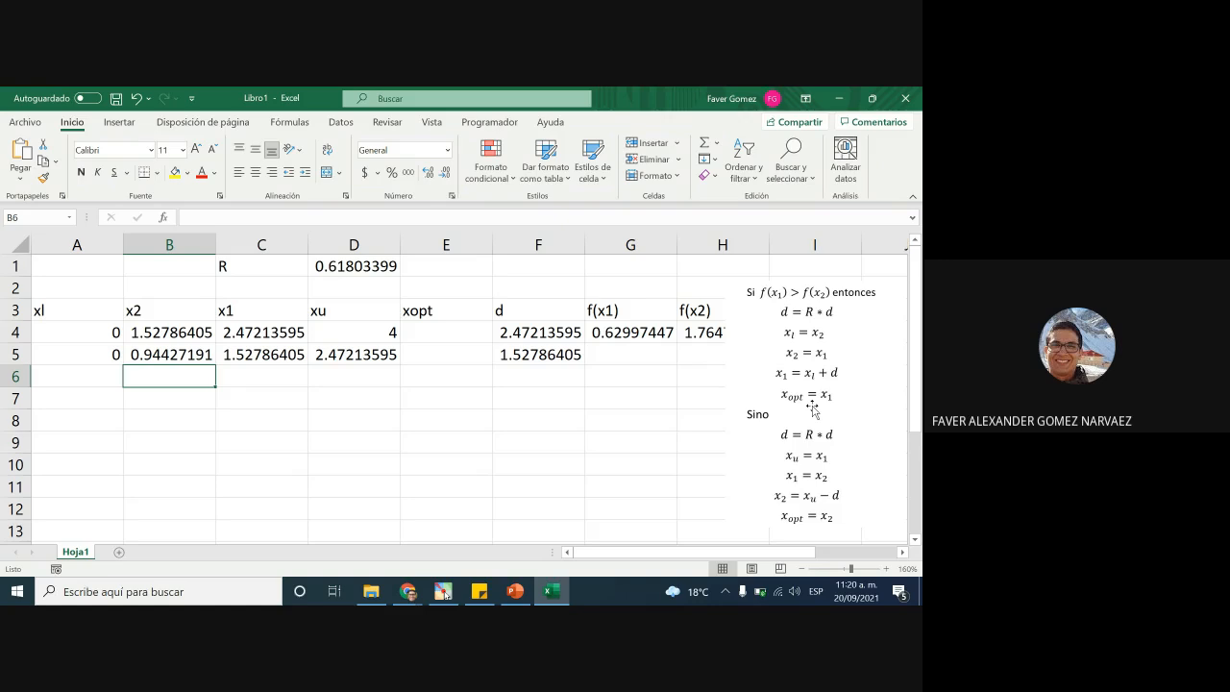
Step: Enter the formula =SI(G4>H4;C5;B5) in E5 to compute the second iteration's xopt
left_click(452, 358)
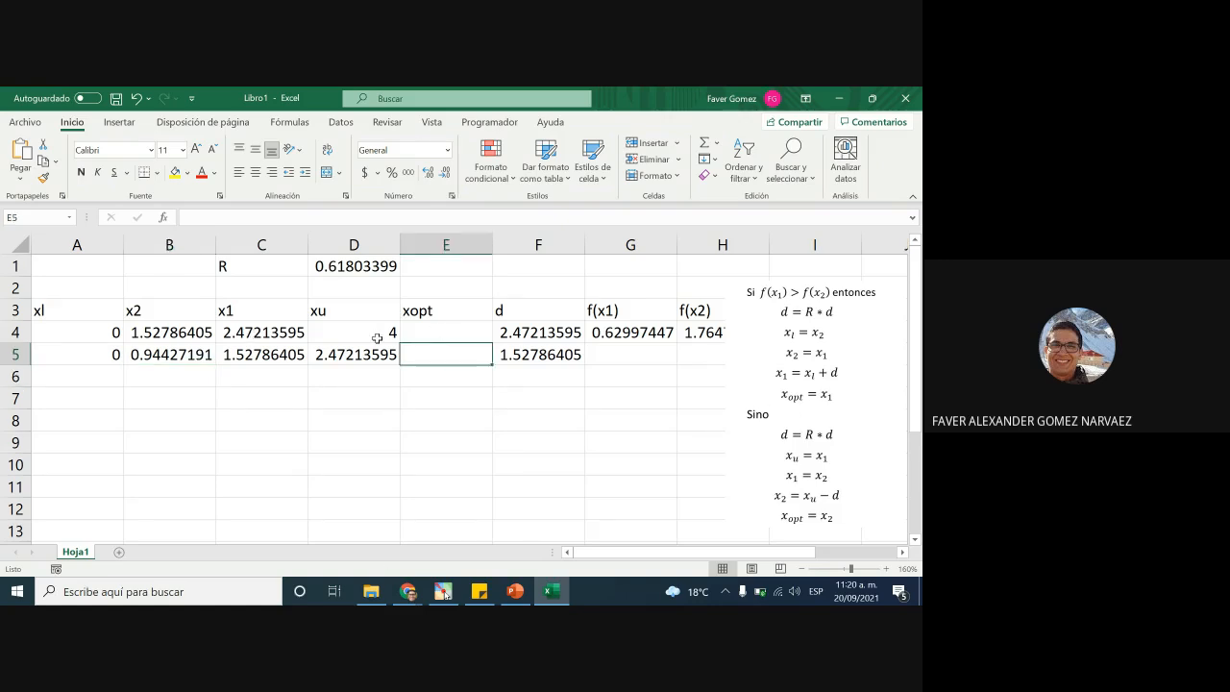
left_click(454, 329)
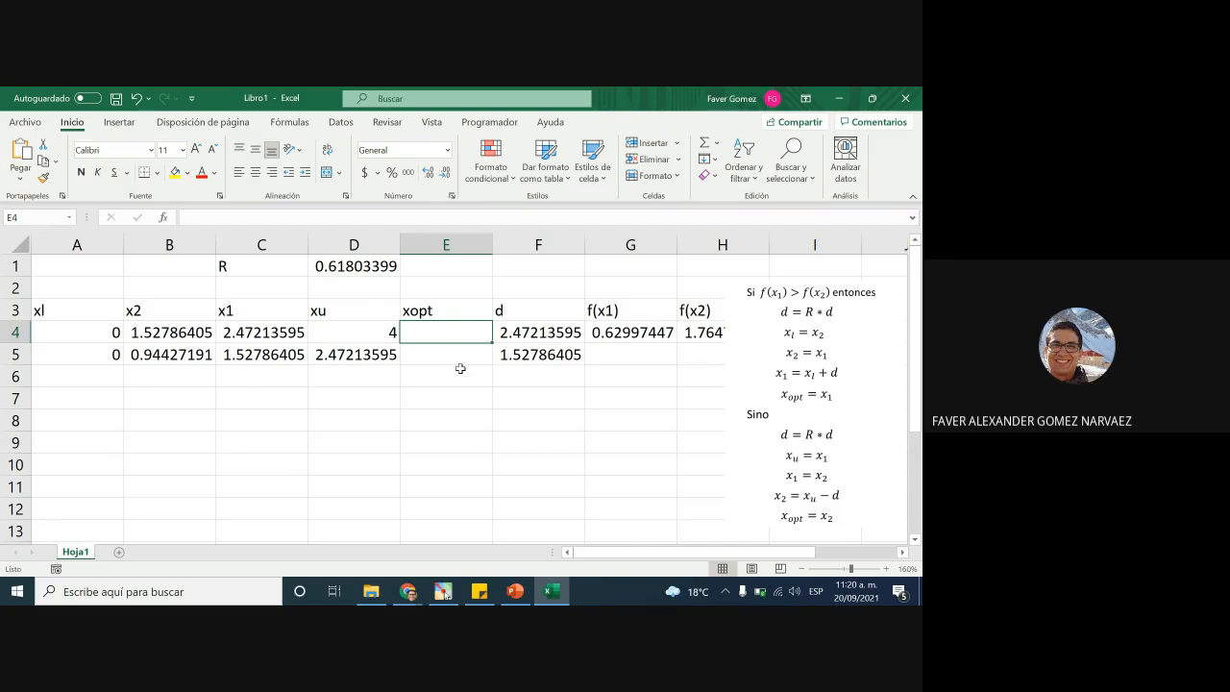
left_click(474, 366)
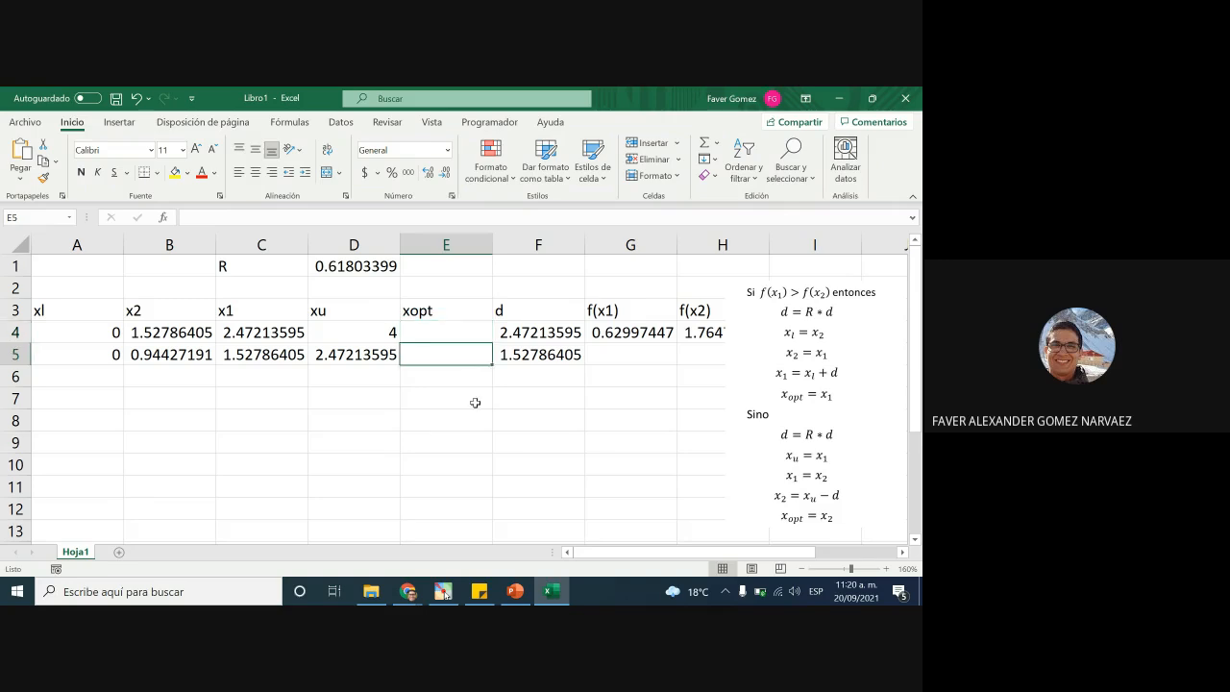
type("=si")
key("Tab")
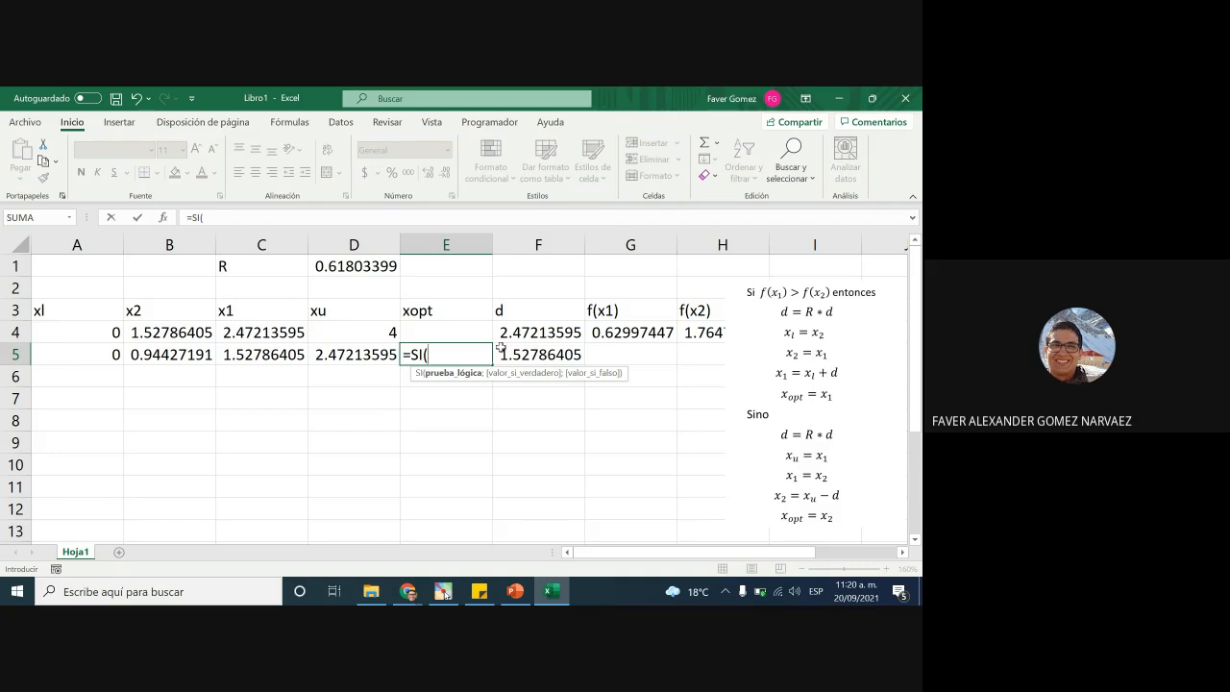
left_click(651, 330)
type(">")
left_click(690, 334)
type(";")
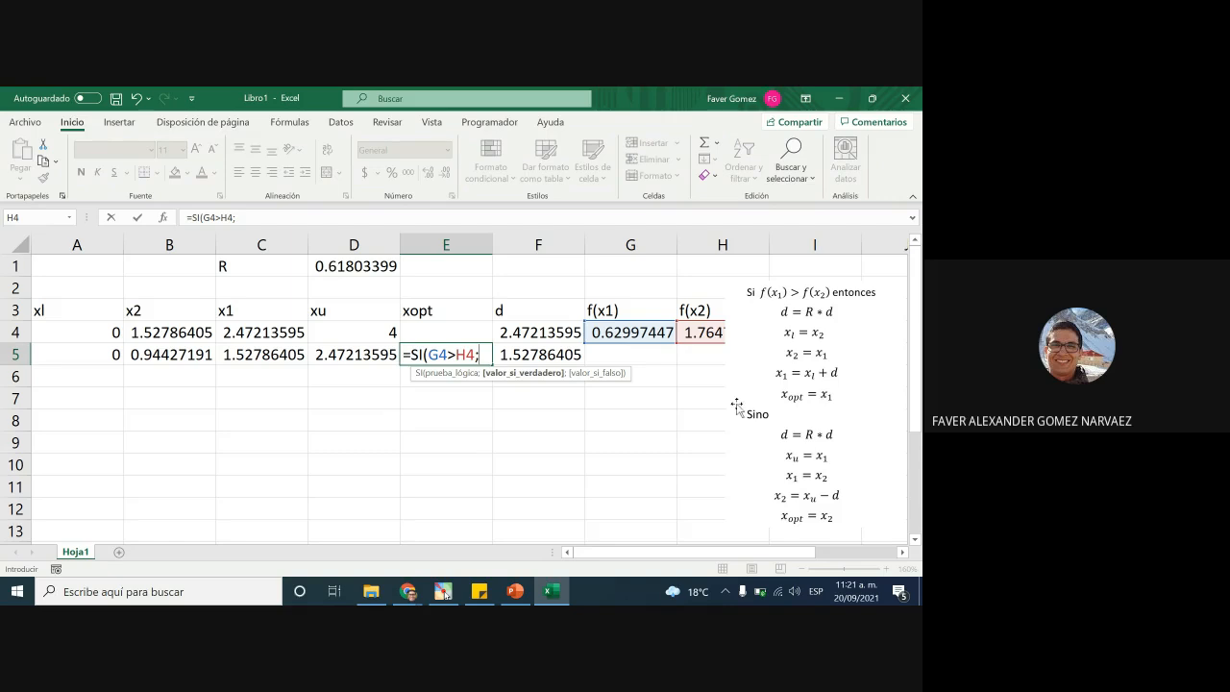
left_click(271, 352)
type(";")
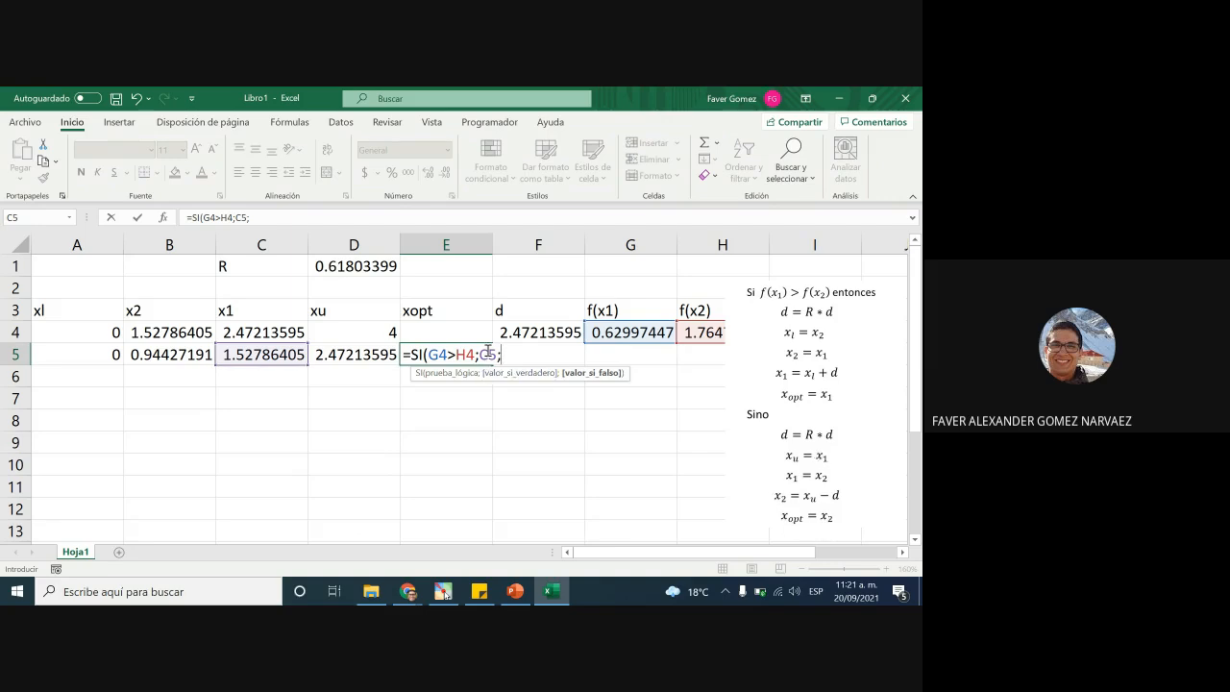
left_click(192, 352)
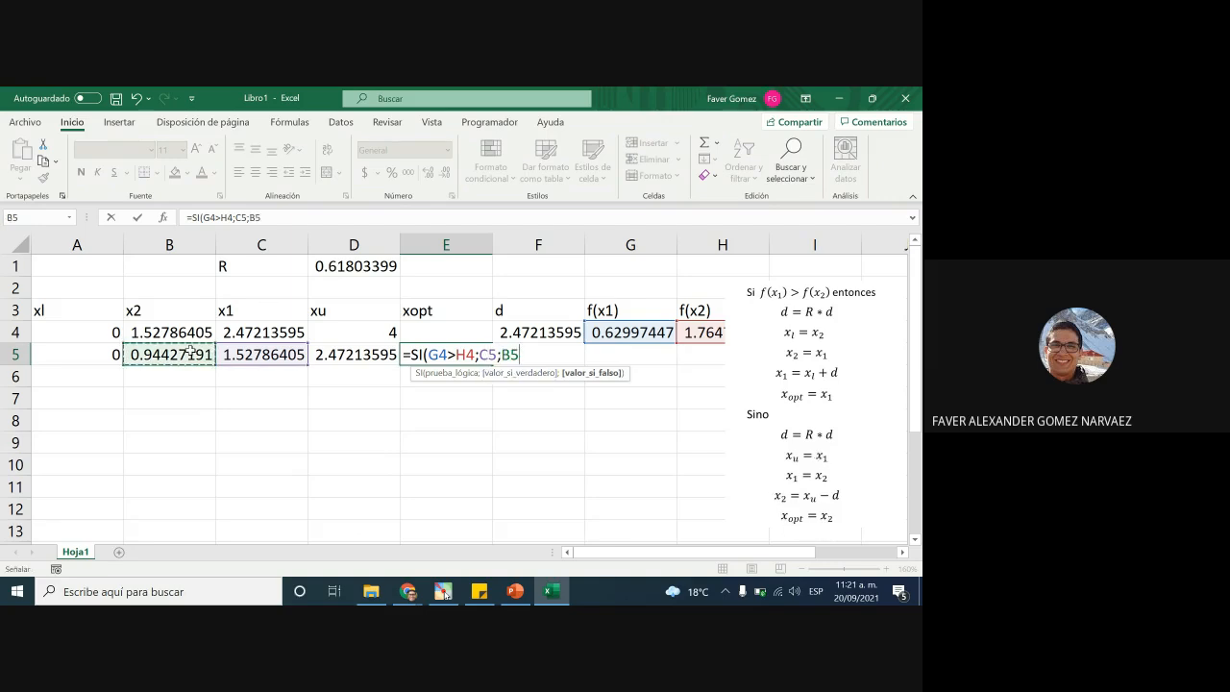
type(")")
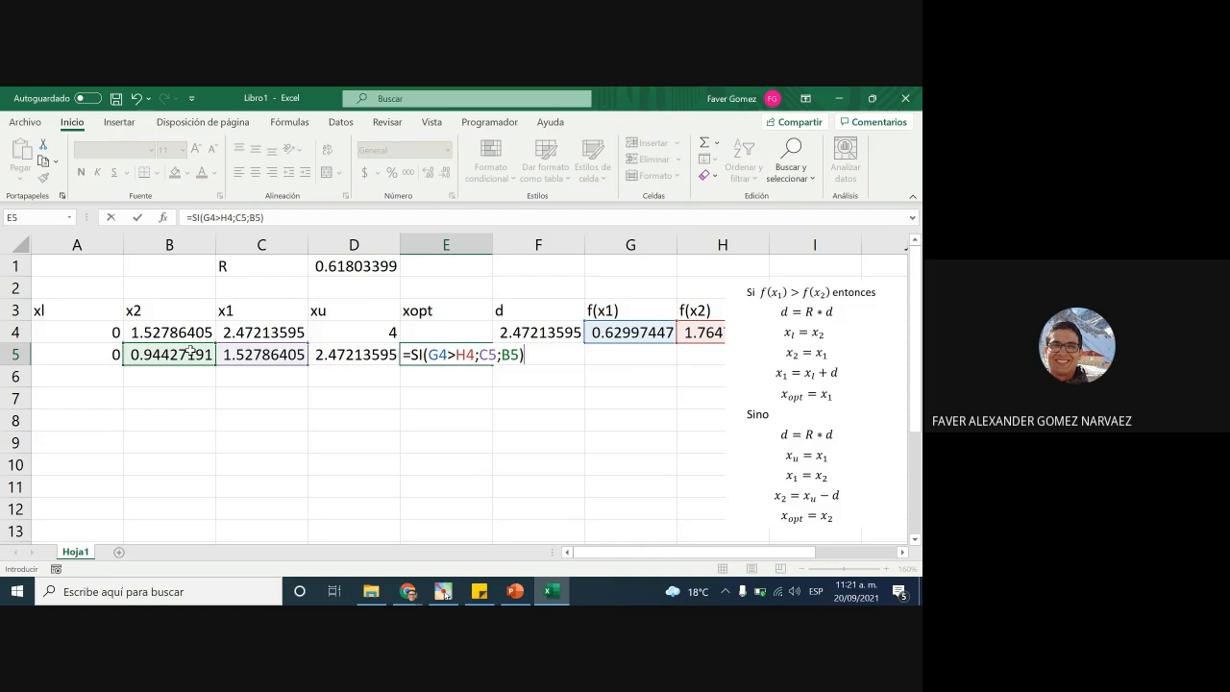
key("Return")
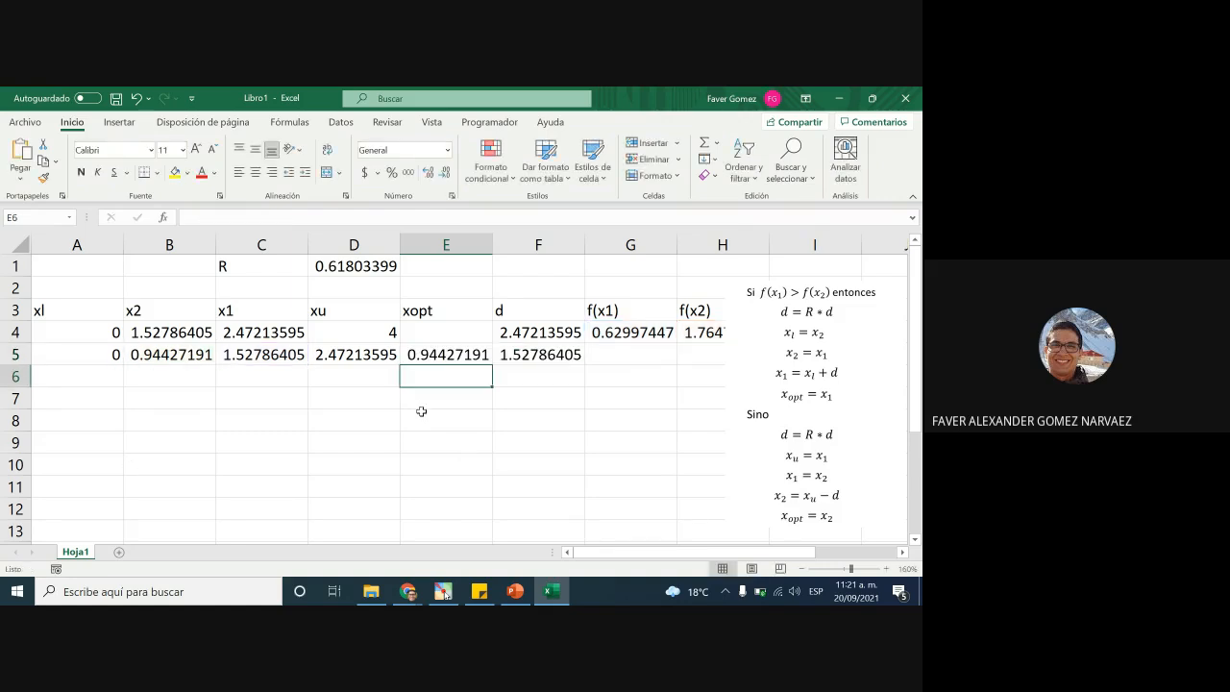
left_click(440, 354)
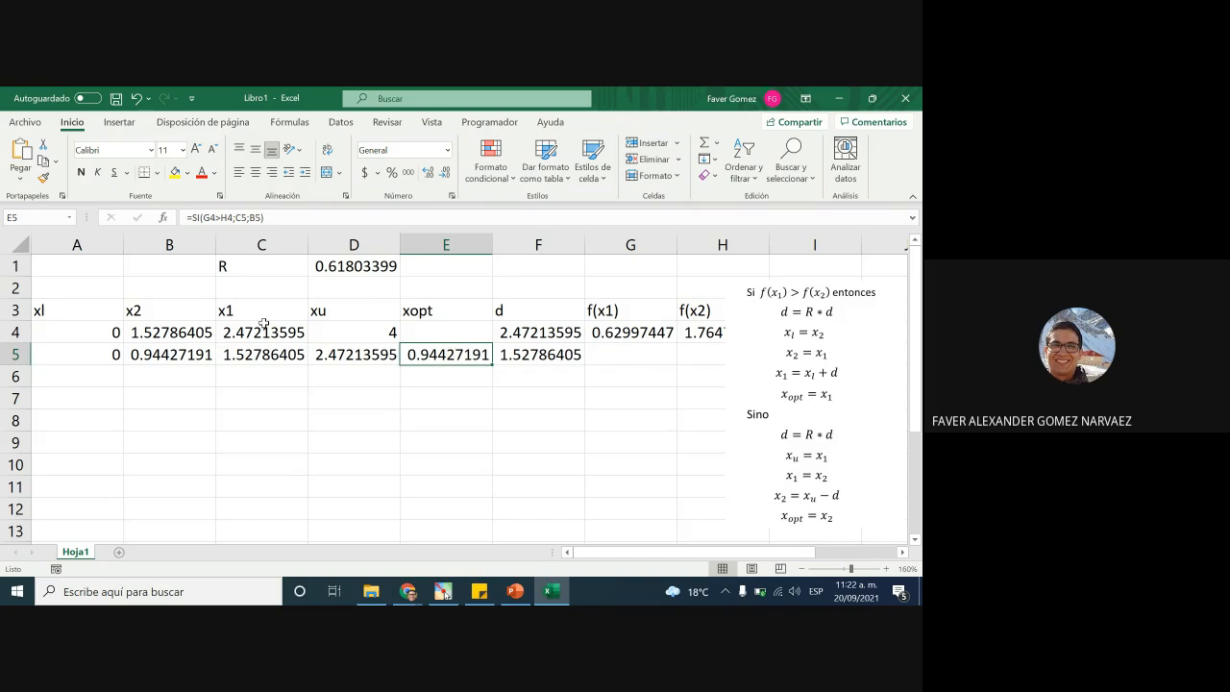
Step: Move the update-rules picture below the table and copy the f(x1) and f(x2) formulas from row 4 into row 5
left_click(759, 299)
left_click_drag(763, 286, 190, 414)
left_click_drag(627, 327, 777, 356)
left_click(687, 414)
Step: Check which cells the f(x1) and f(x2) formulas in G5 and H5 refer to, leaving them unedited
double_click(638, 354)
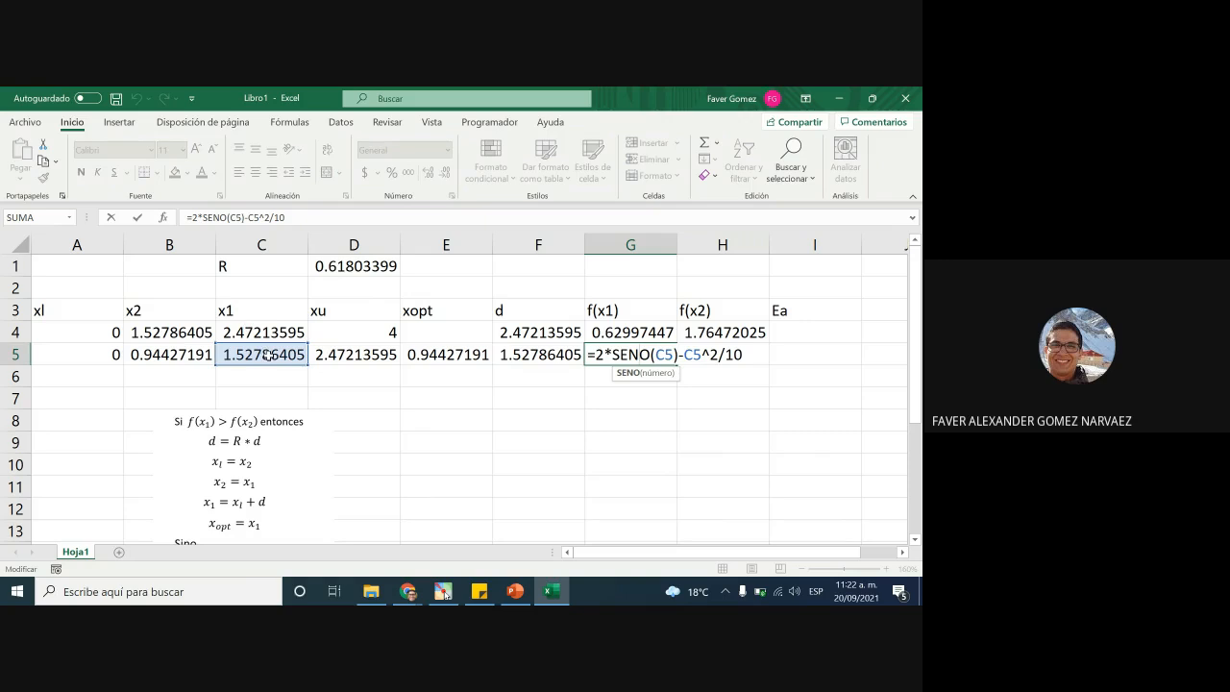
key("Escape")
double_click(738, 355)
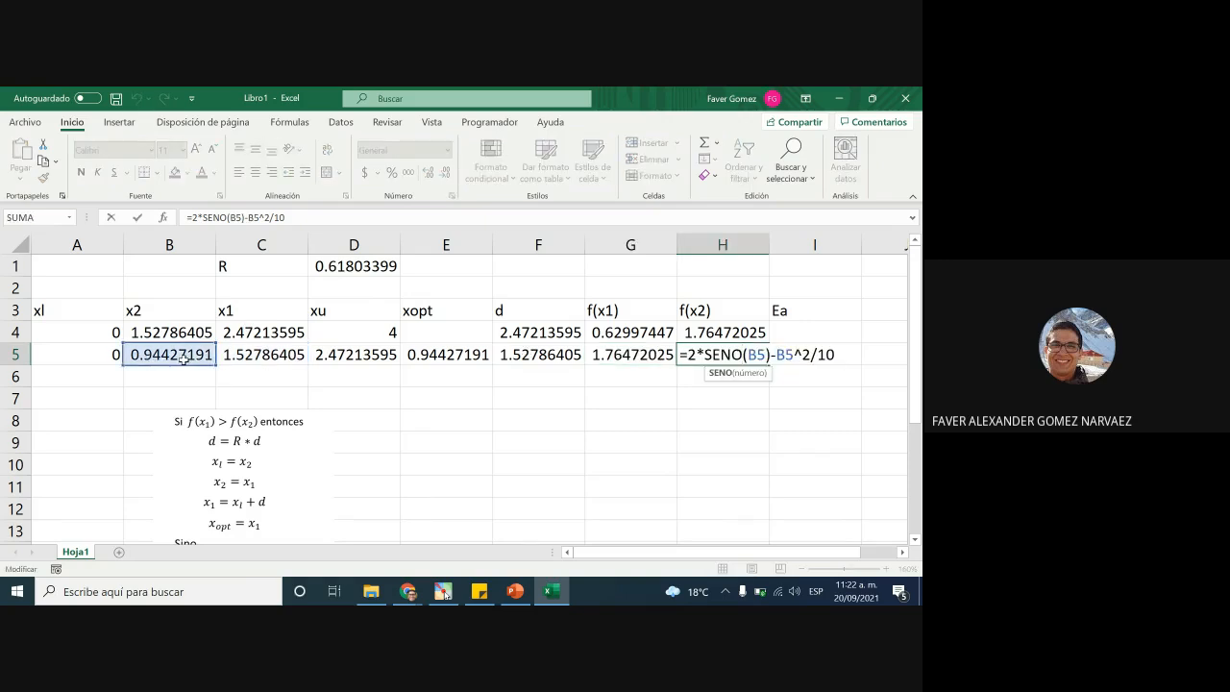
key("Escape")
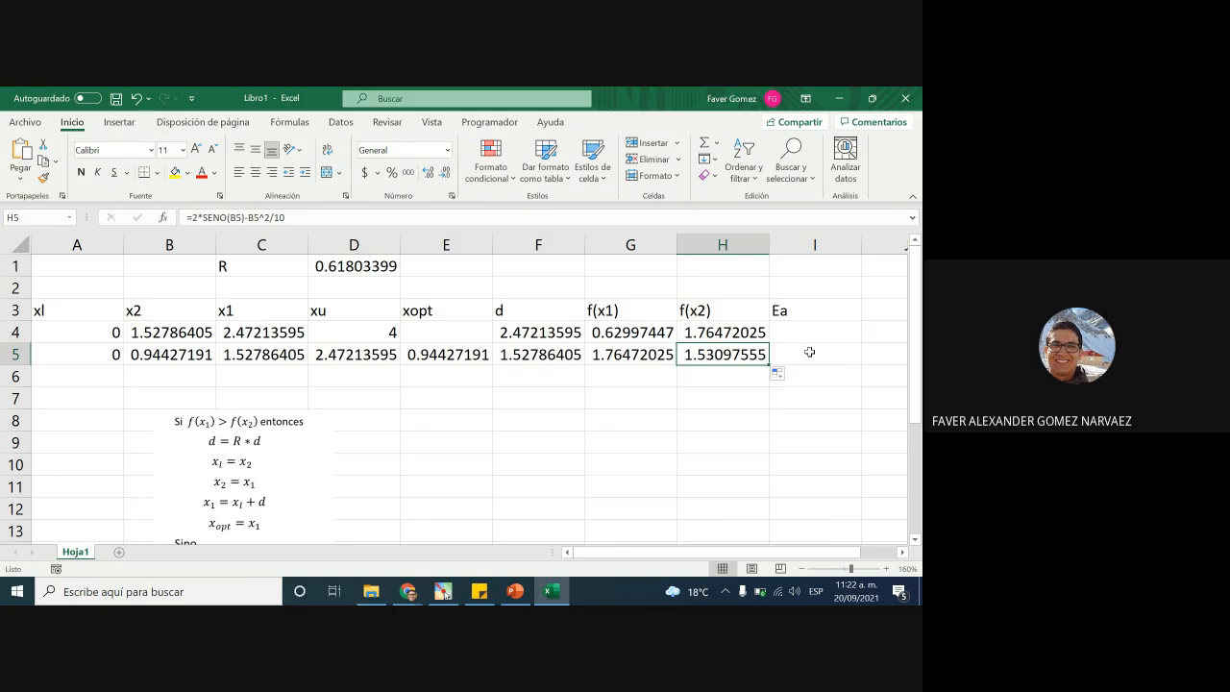
Step: Switch to PowerPoint and copy the approximate-error equation from the golden-section method slide
left_click(810, 354)
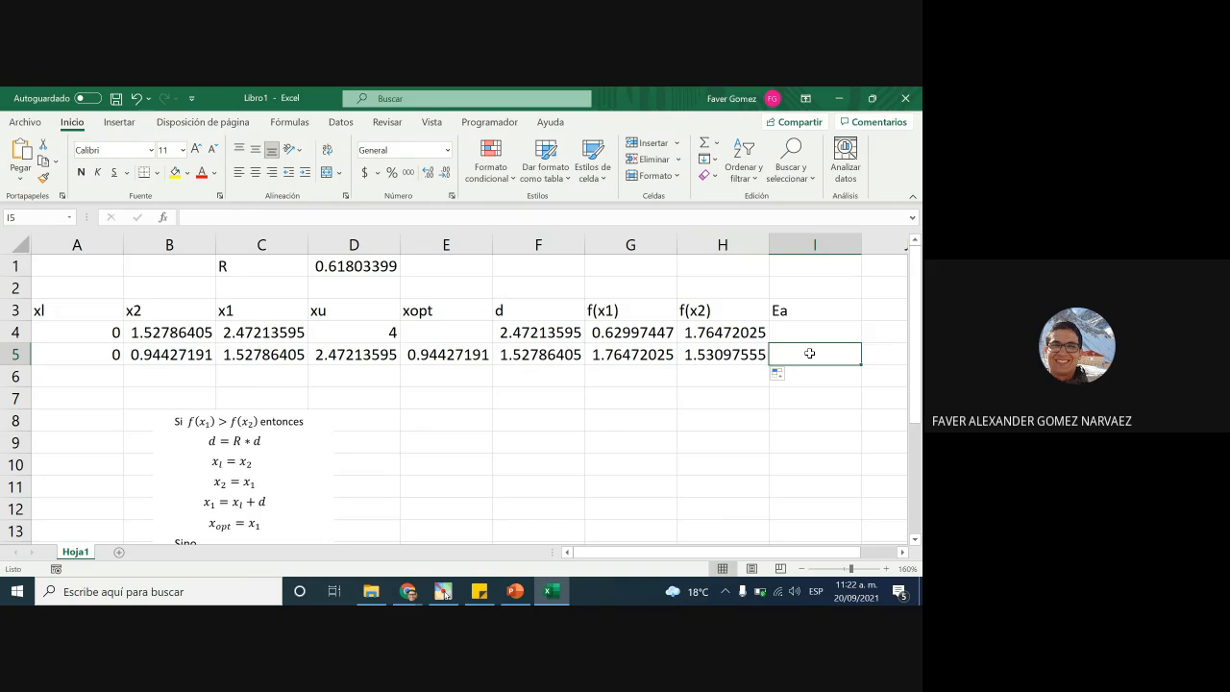
left_click(515, 591)
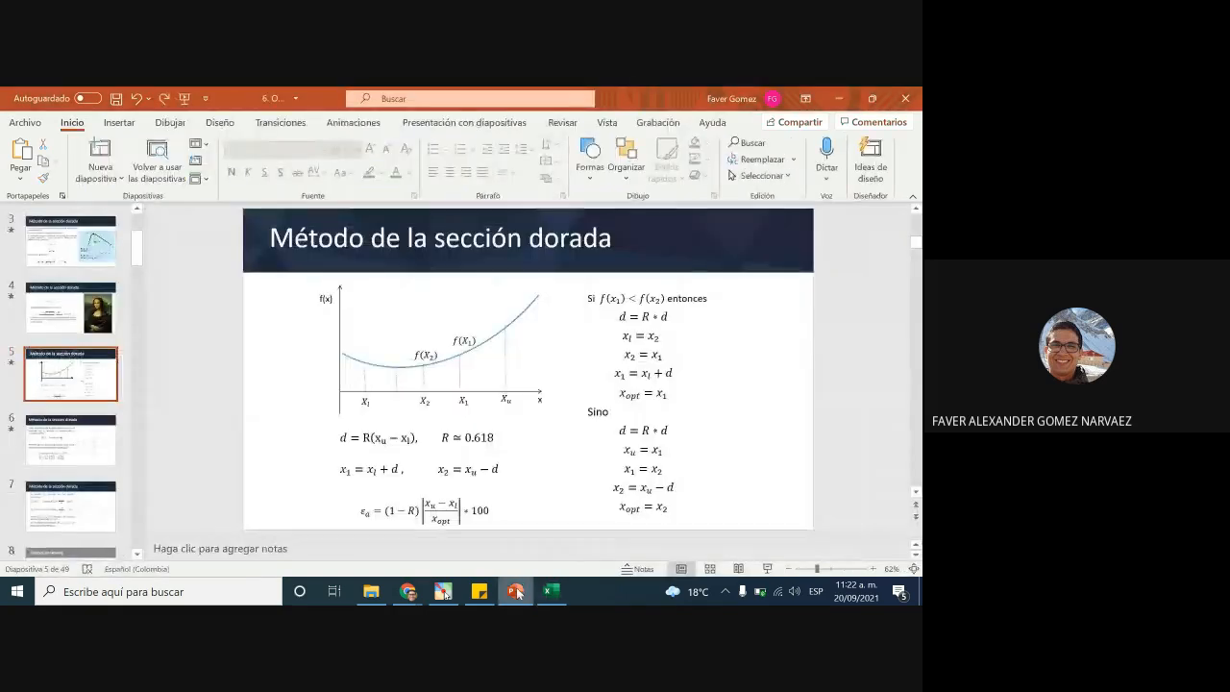
left_click(428, 506)
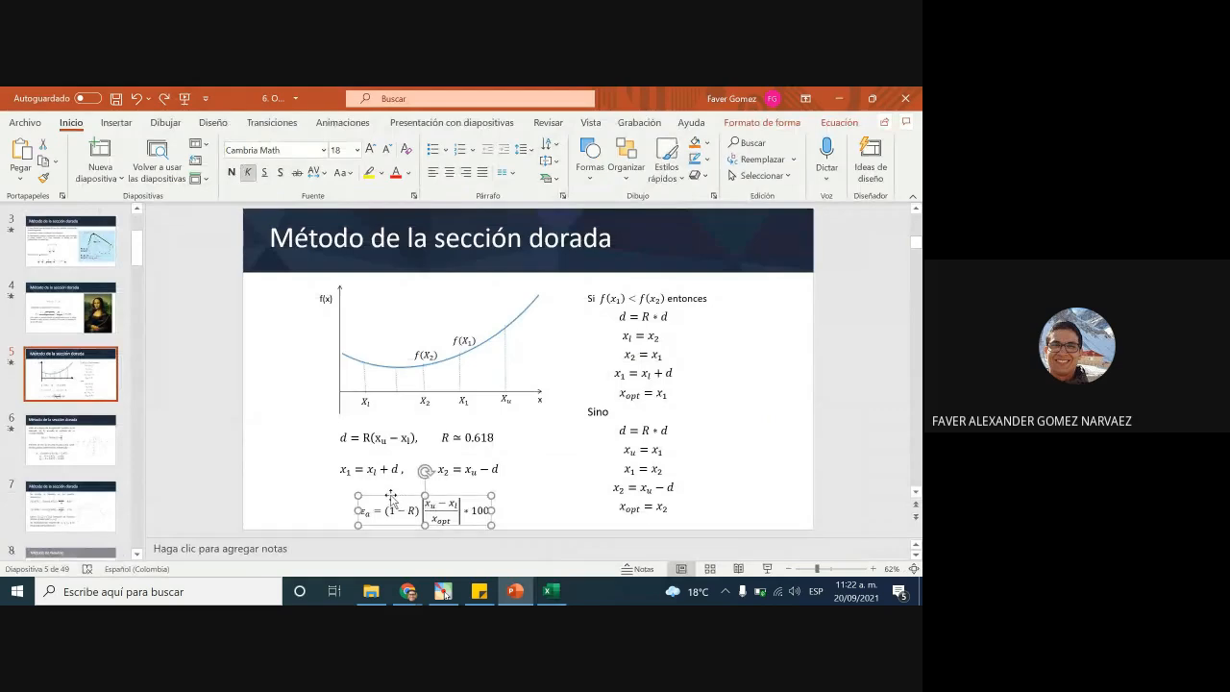
Step: Switch back to Excel, paste the error equation below the table as a JPEG picture and shrink it
left_click(550, 591)
right_click(474, 420)
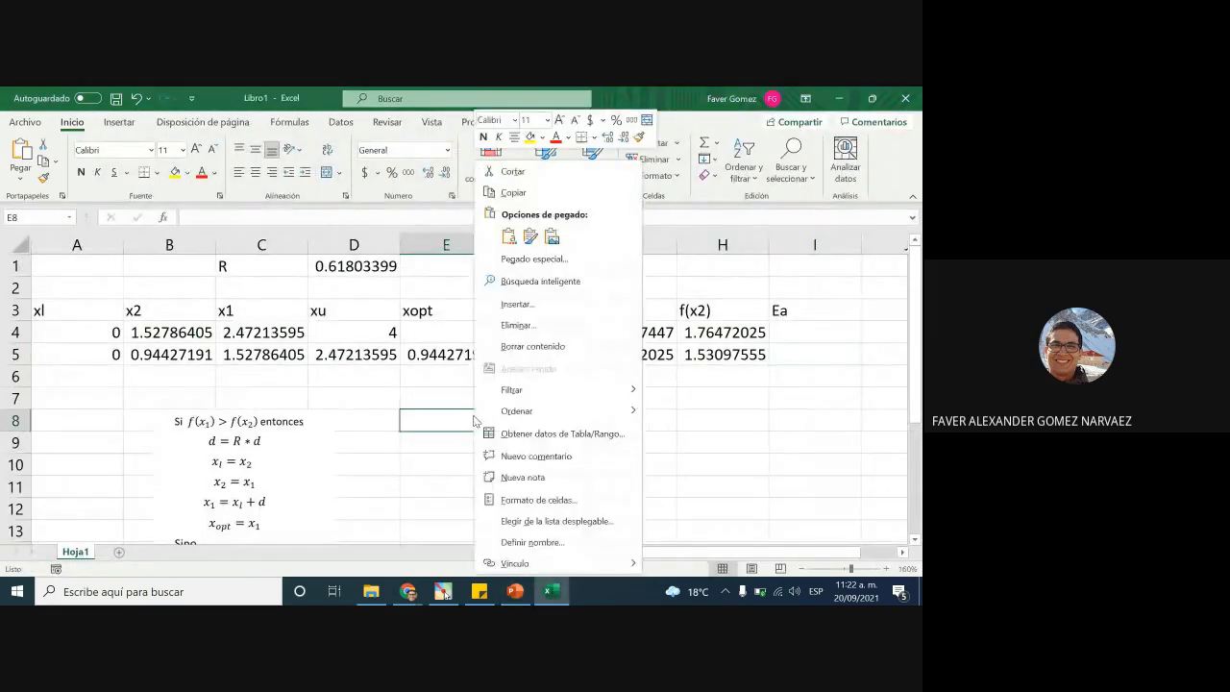
left_click(534, 259)
left_click(437, 173)
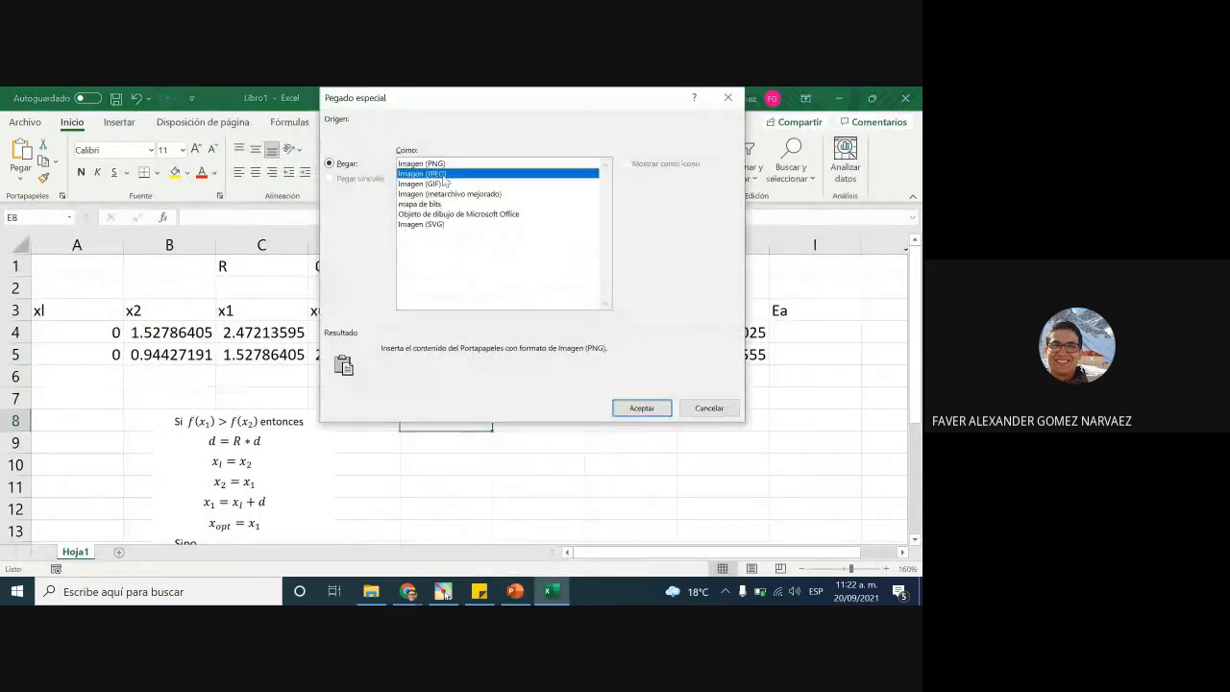
left_click(641, 409)
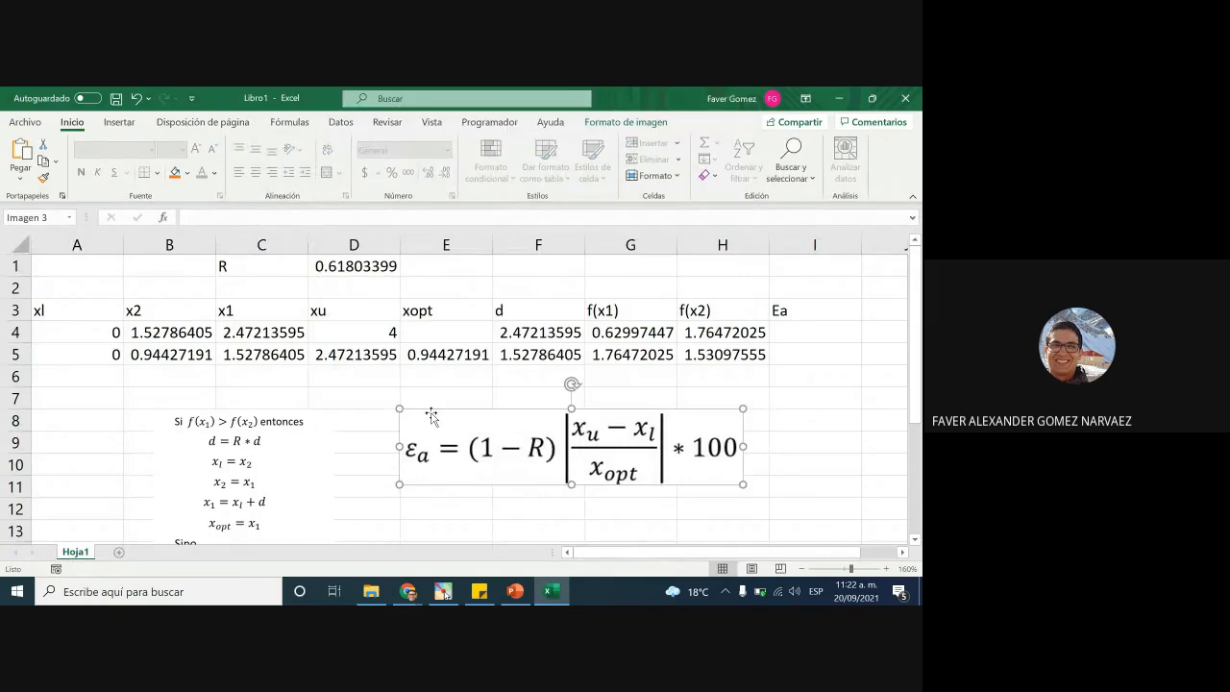
left_click_drag(401, 410, 489, 448)
left_click_drag(573, 443, 531, 444)
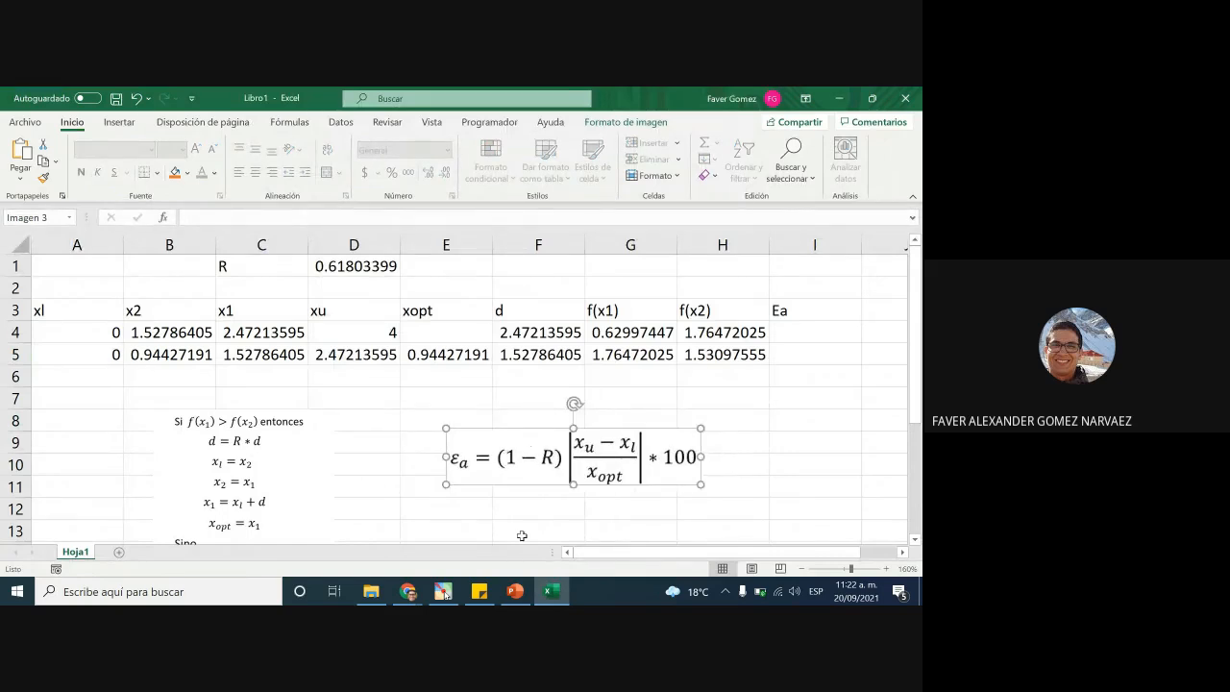
Step: Enter the formula =(1-$D$1)*ABS((D5-A5)/E5)*100 in I5 to compute the second iteration's approximate error Ea
left_click(806, 355)
type("=")
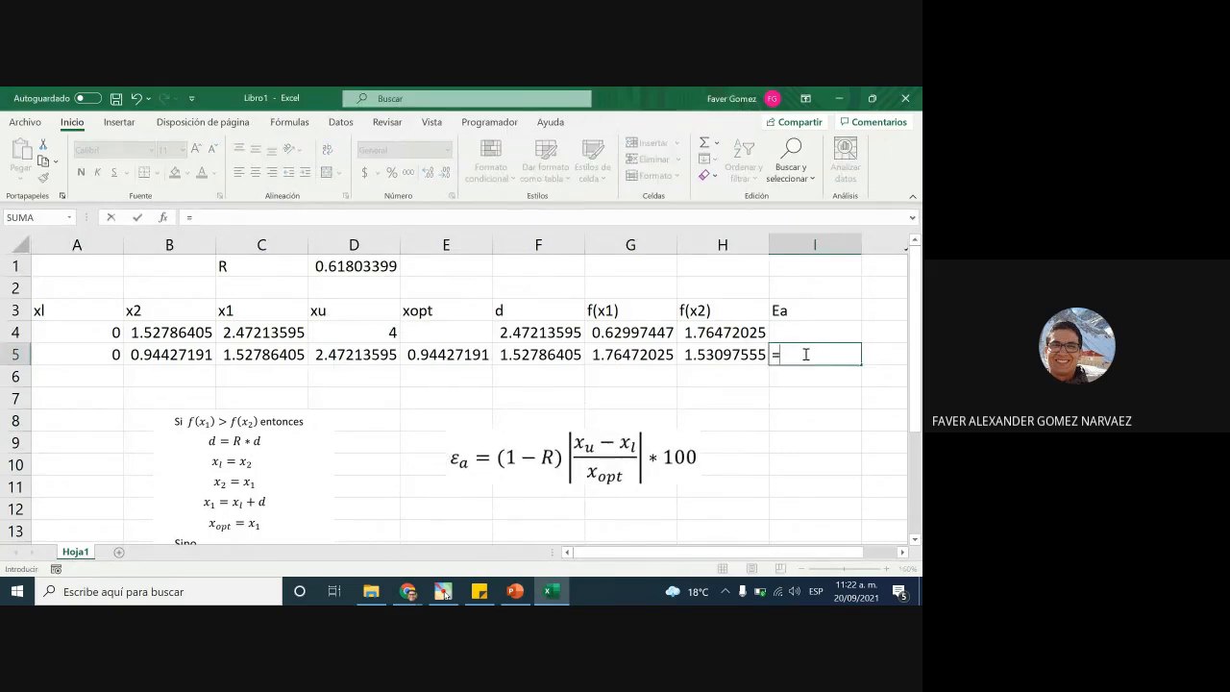
type("(1-")
left_click(376, 266)
key("F4")
type(")*abs")
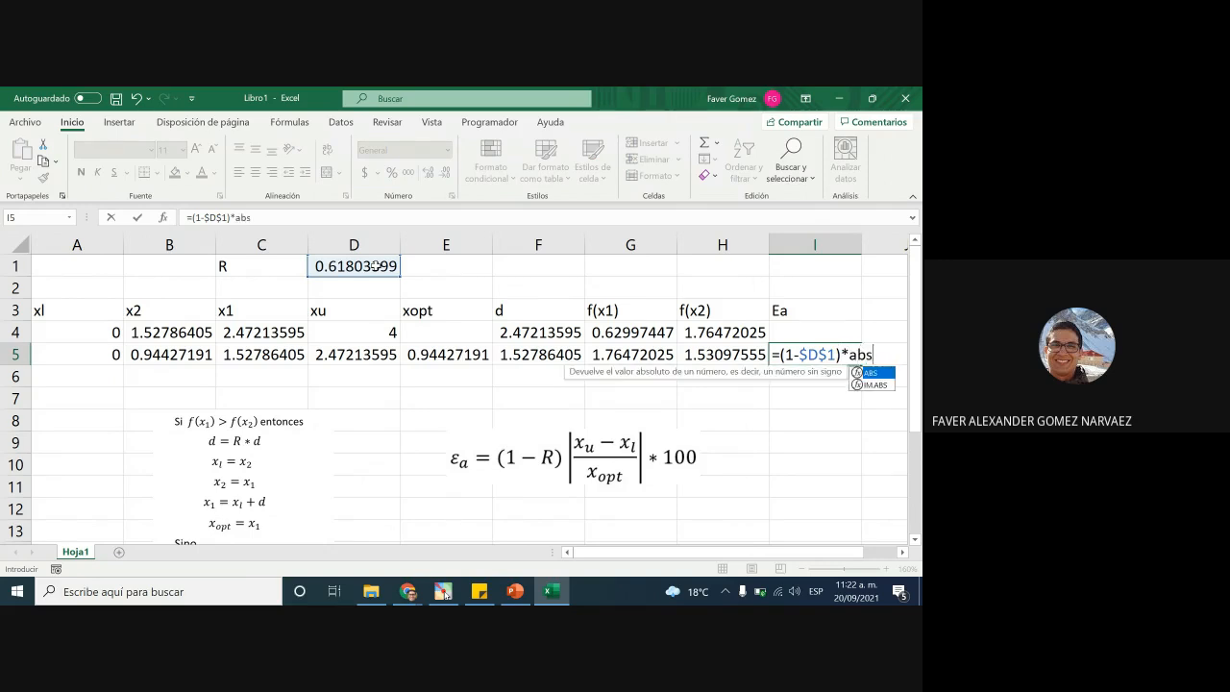
type("(")
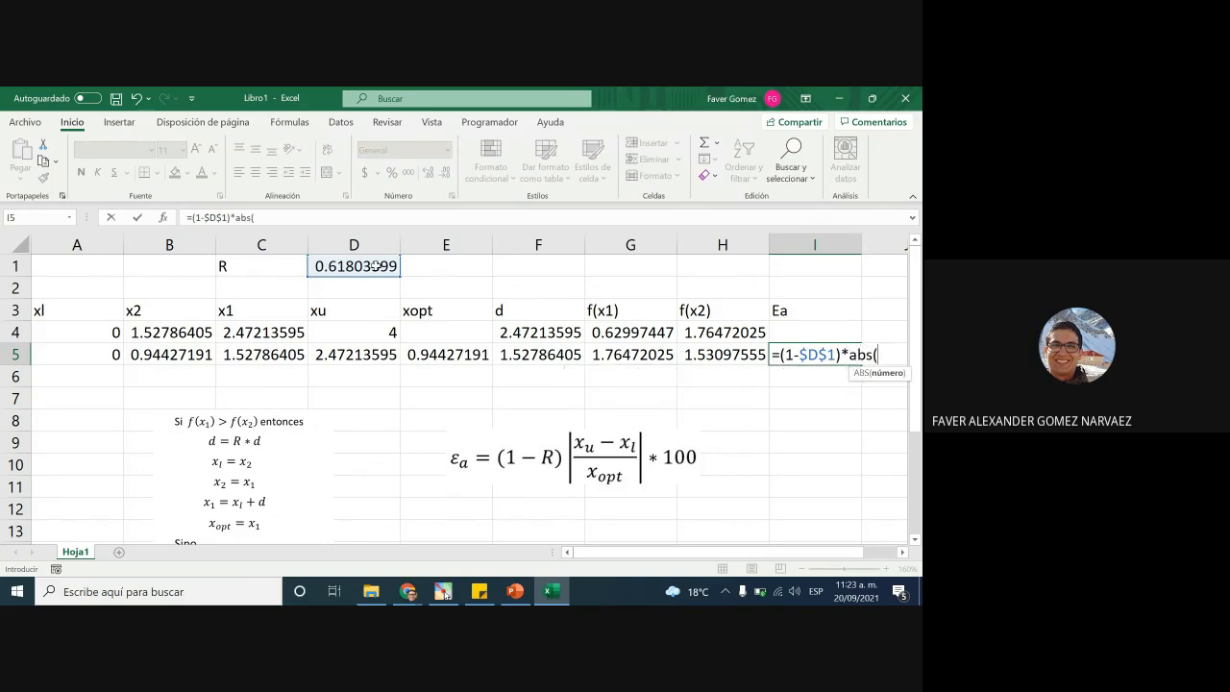
type("(")
left_click(370, 355)
type("-")
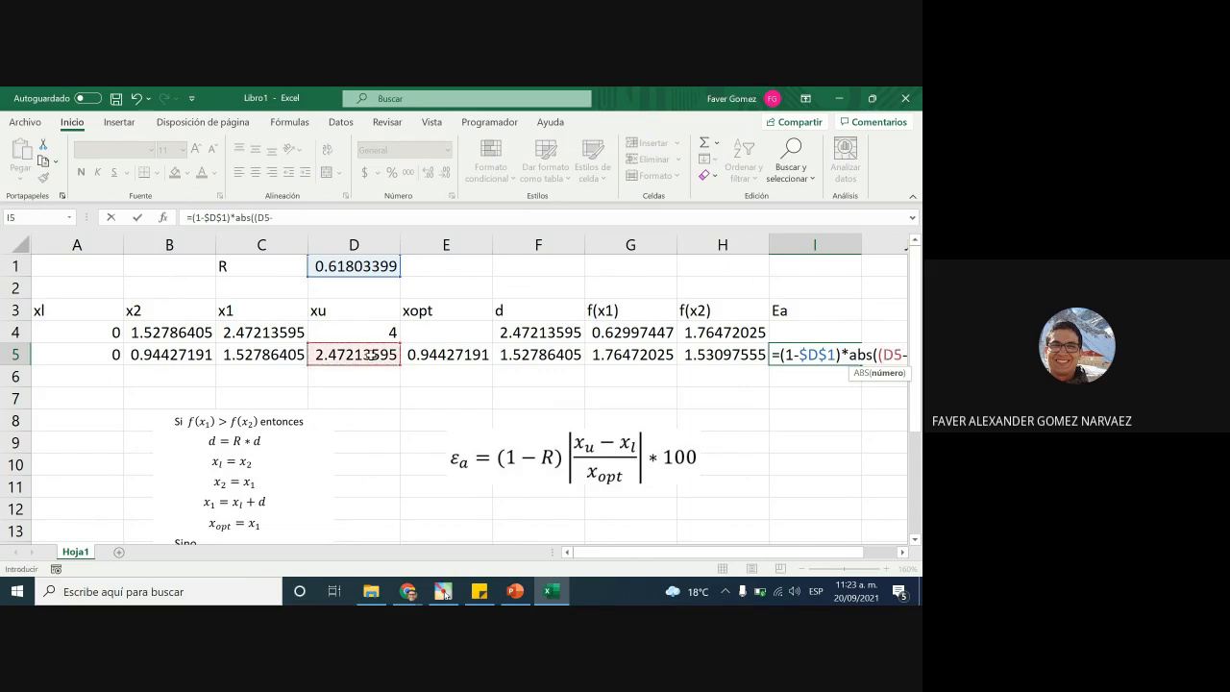
left_click(113, 357)
type(")")
left_click_drag(709, 552, 738, 554)
type("/")
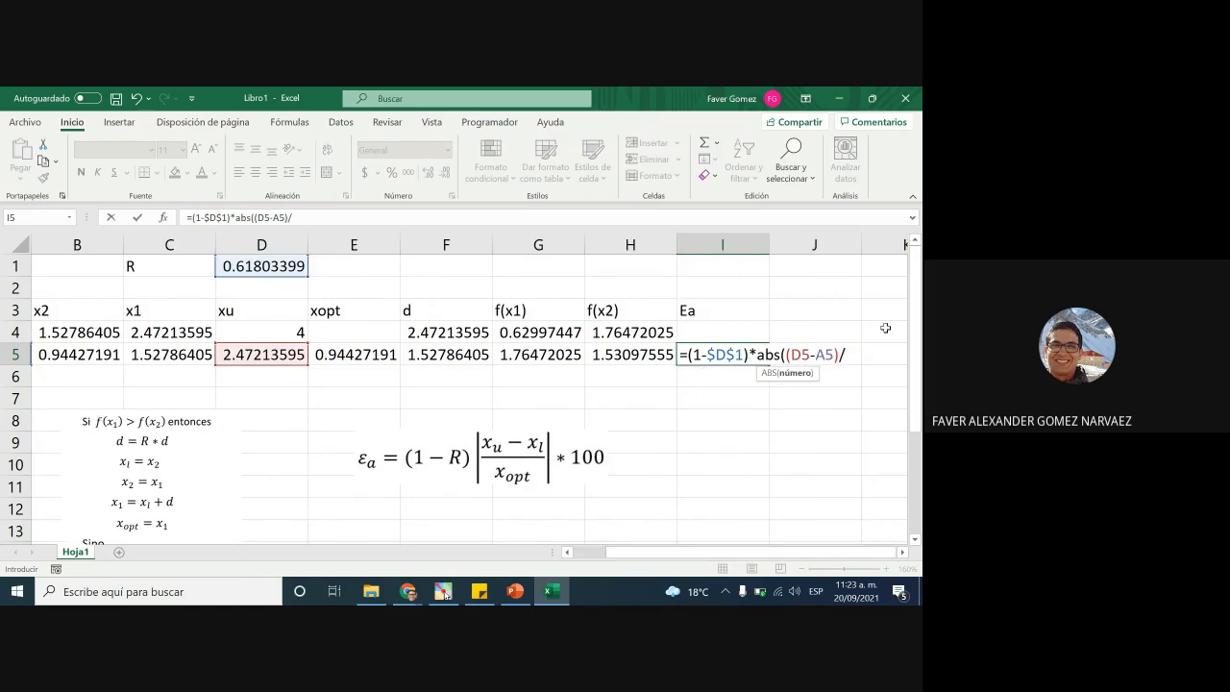
left_click(375, 355)
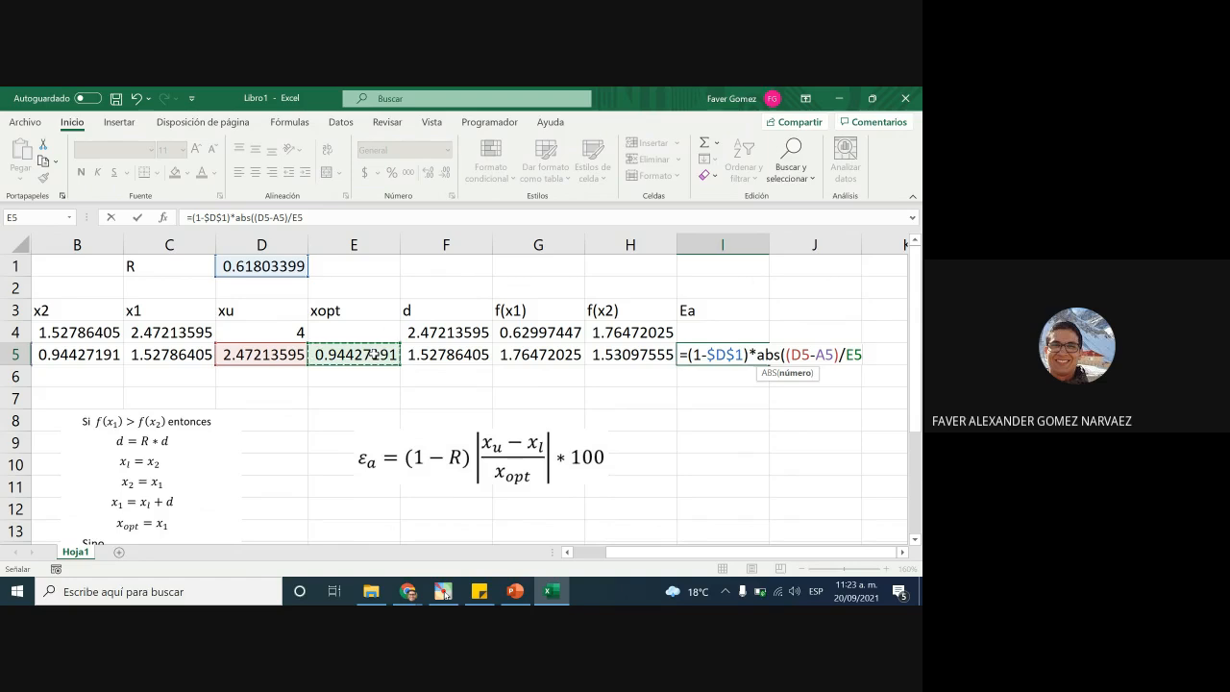
type(")*100")
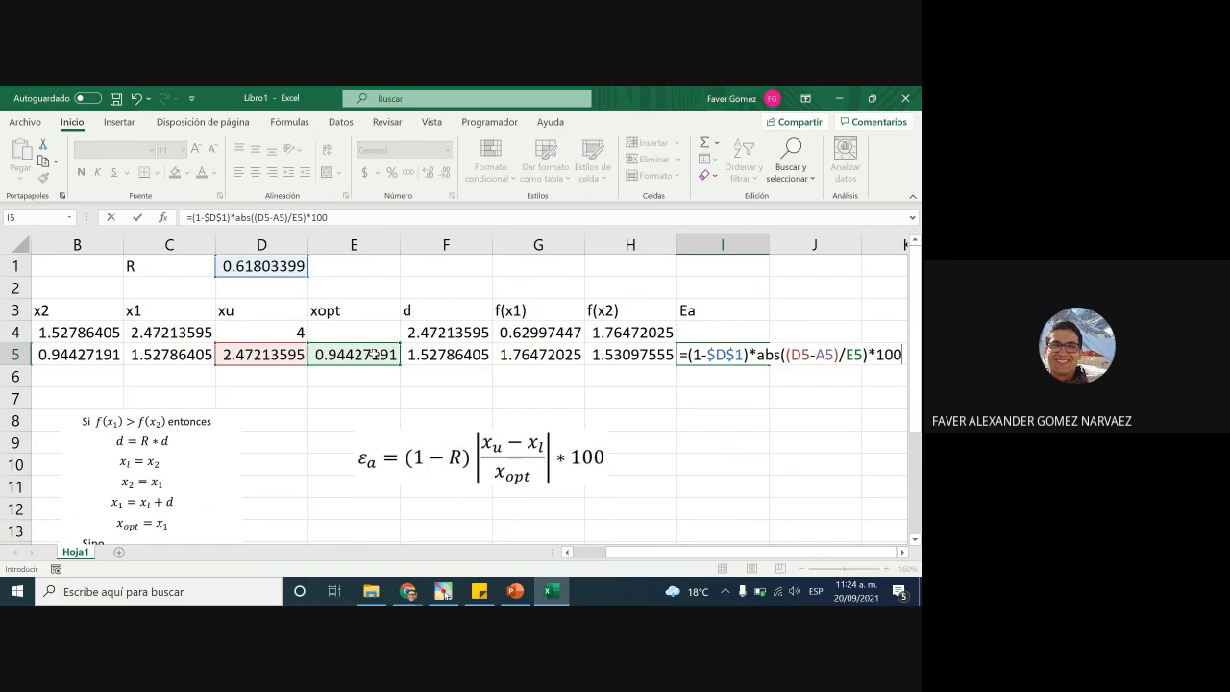
key("Return")
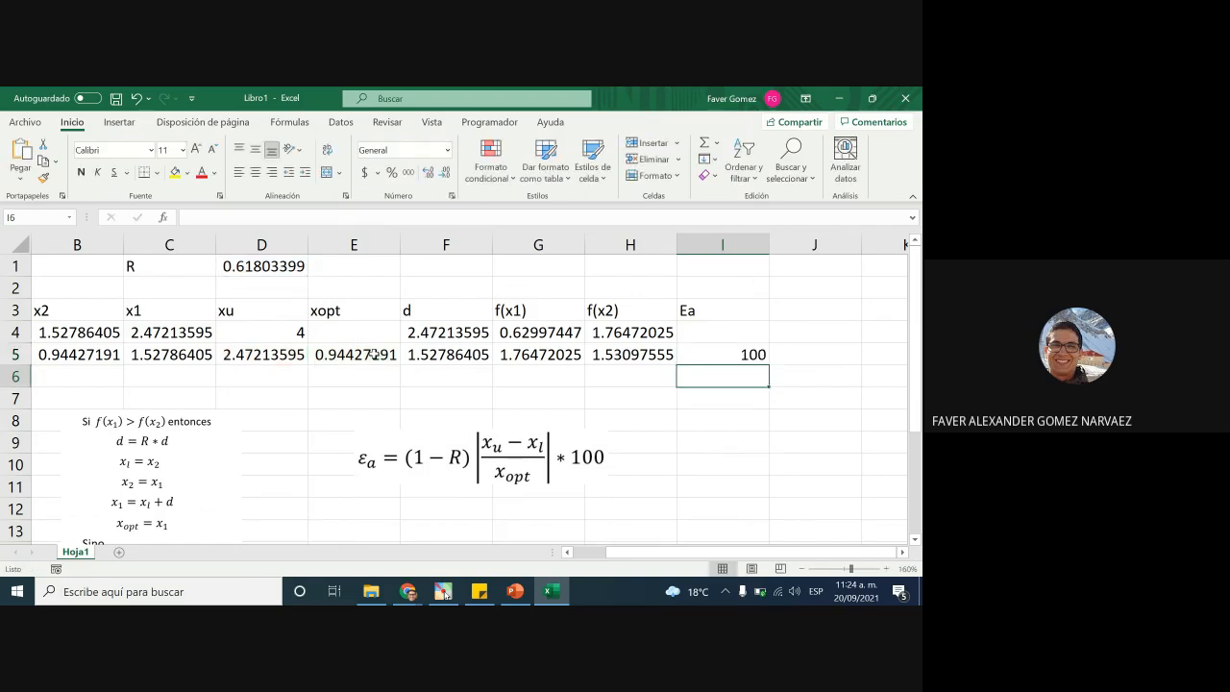
left_click(694, 348)
Step: Move the update-rules picture and the error-equation picture beside the table, starting around column J, with the rules above the equation
left_click_drag(683, 552, 644, 553)
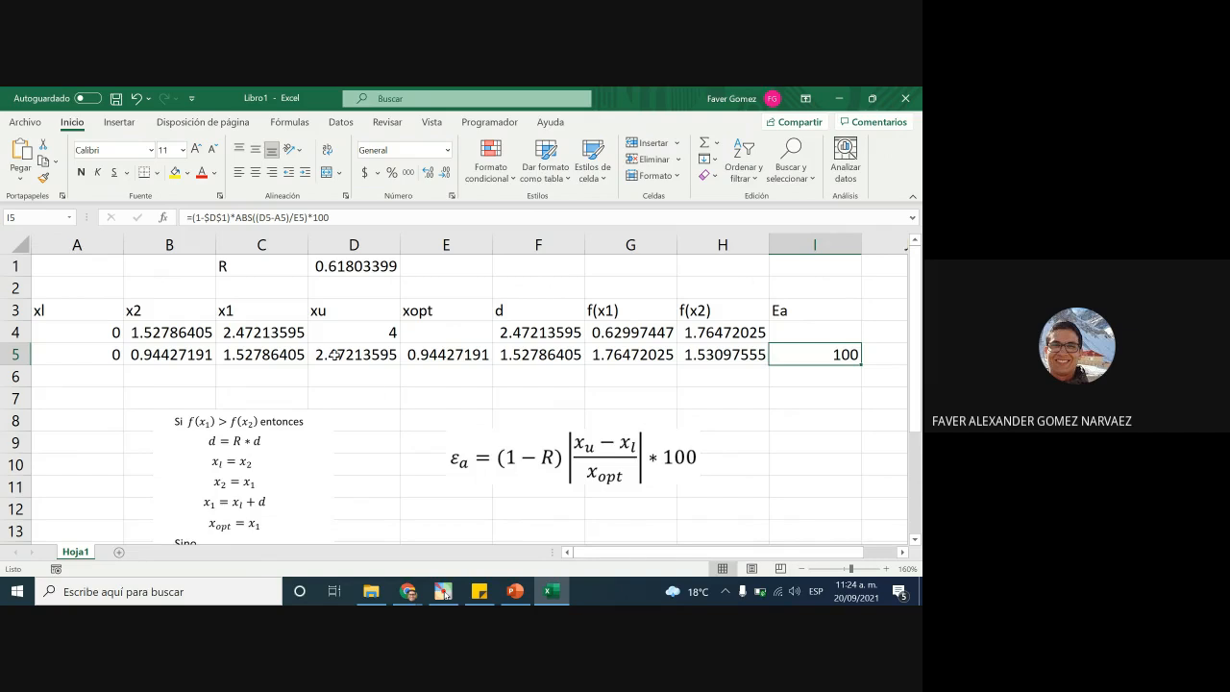
scroll(333, 355, "down", 1)
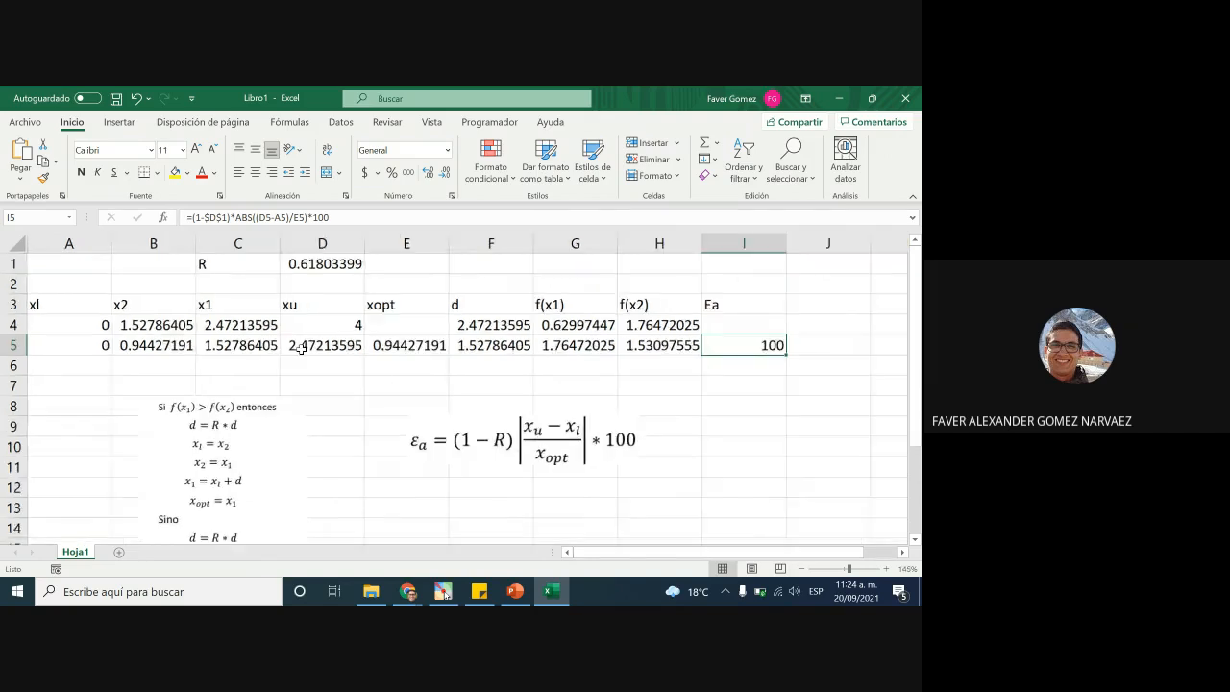
left_click(267, 454)
left_click_drag(240, 435, 831, 309)
left_click_drag(435, 450, 801, 532)
left_click_drag(625, 558, 543, 565)
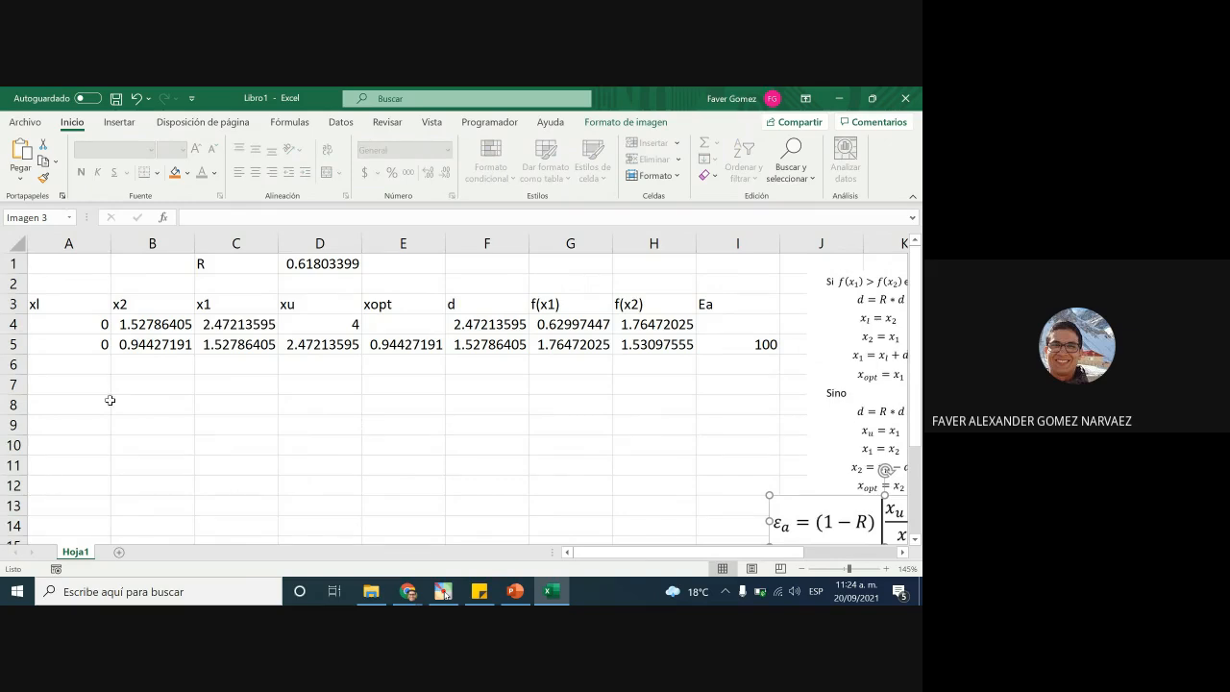
Step: Fill the second iteration's formulas in A5:I5 down through row 12
left_click_drag(97, 343, 722, 345)
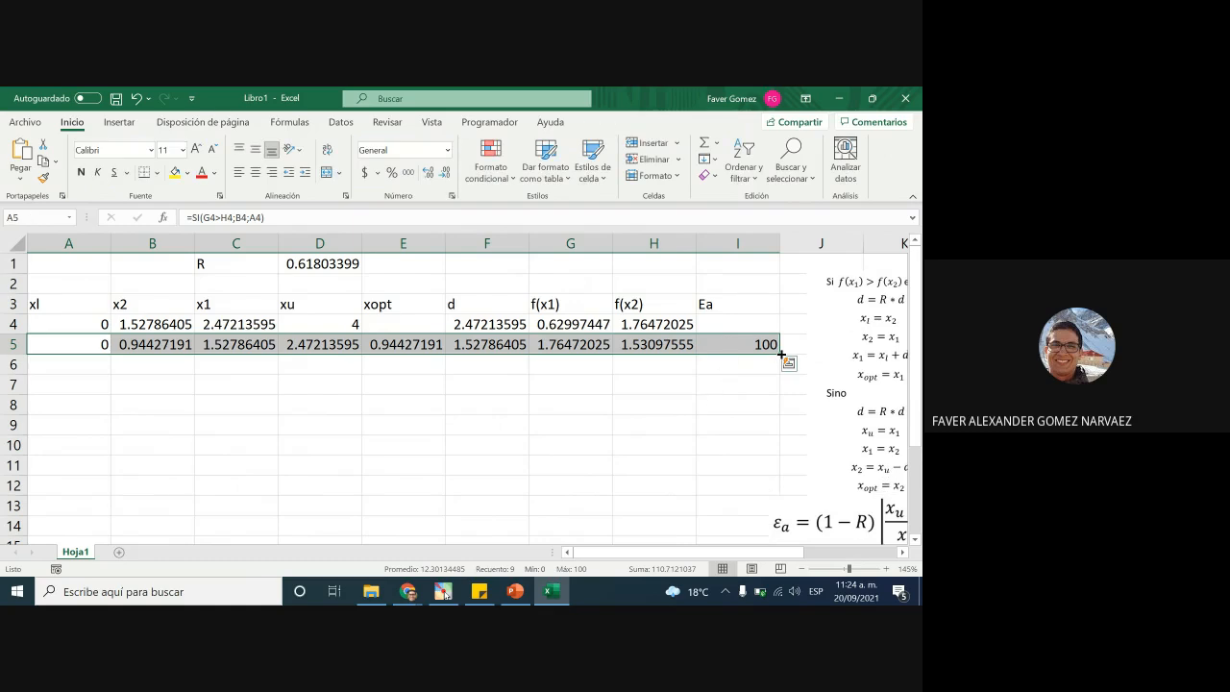
left_click_drag(779, 357, 769, 488)
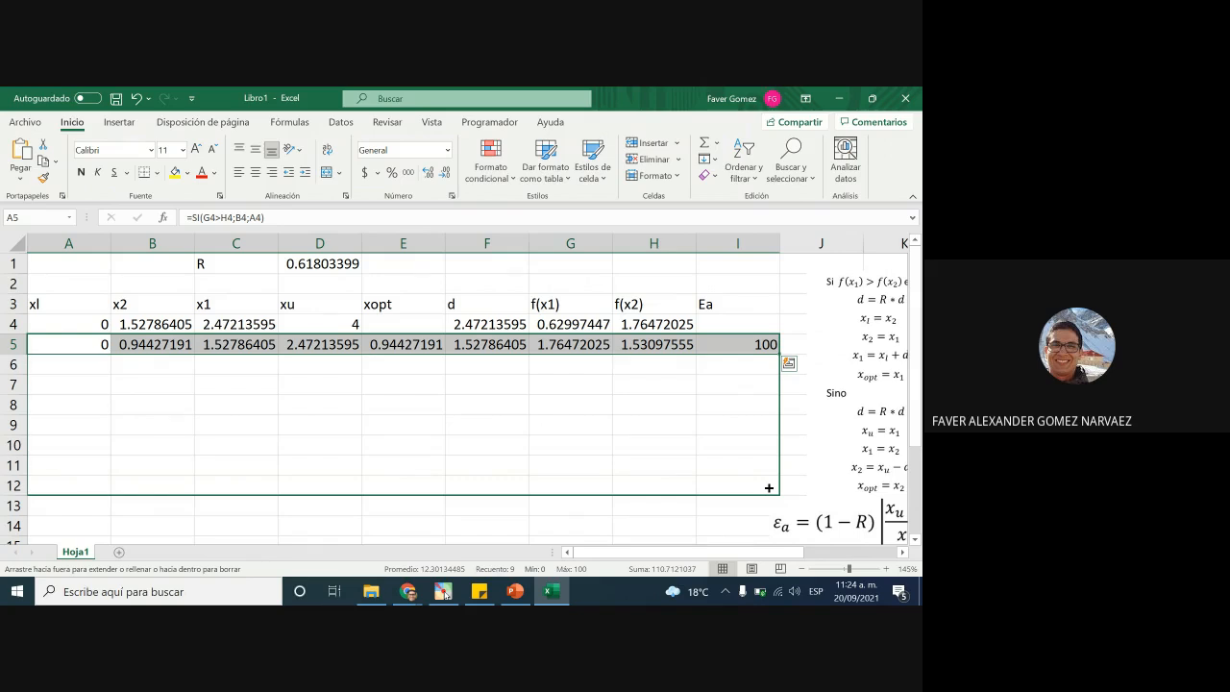
left_click_drag(769, 489, 768, 488)
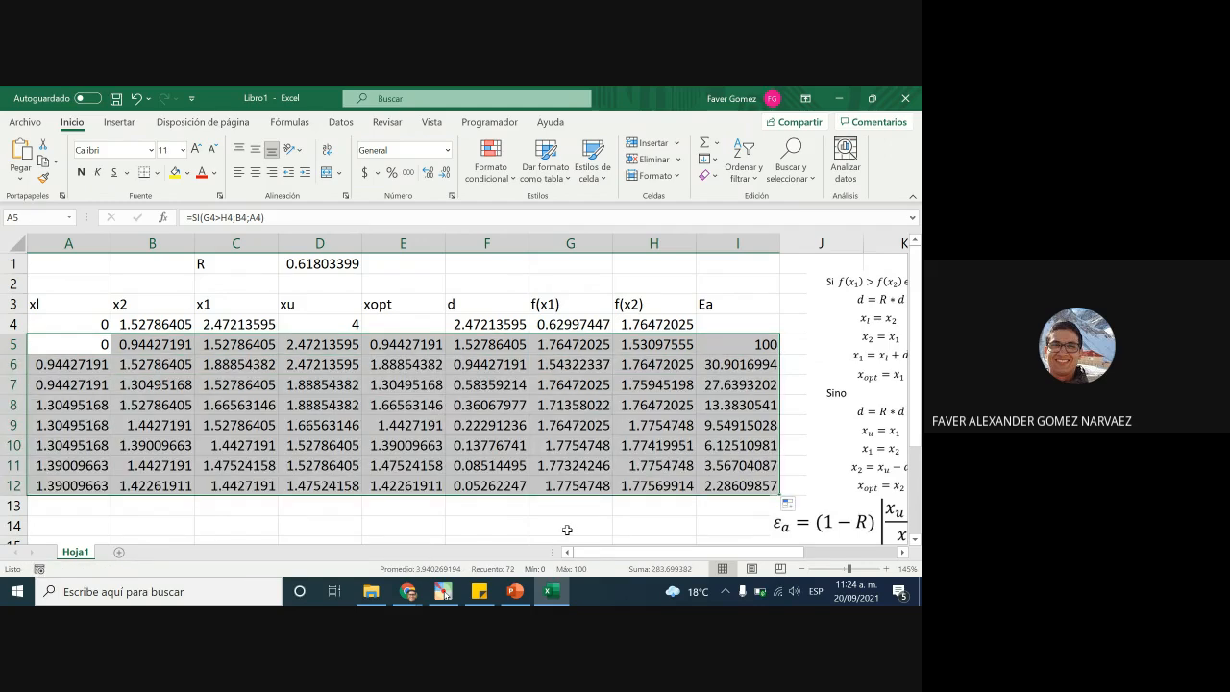
left_click(480, 522)
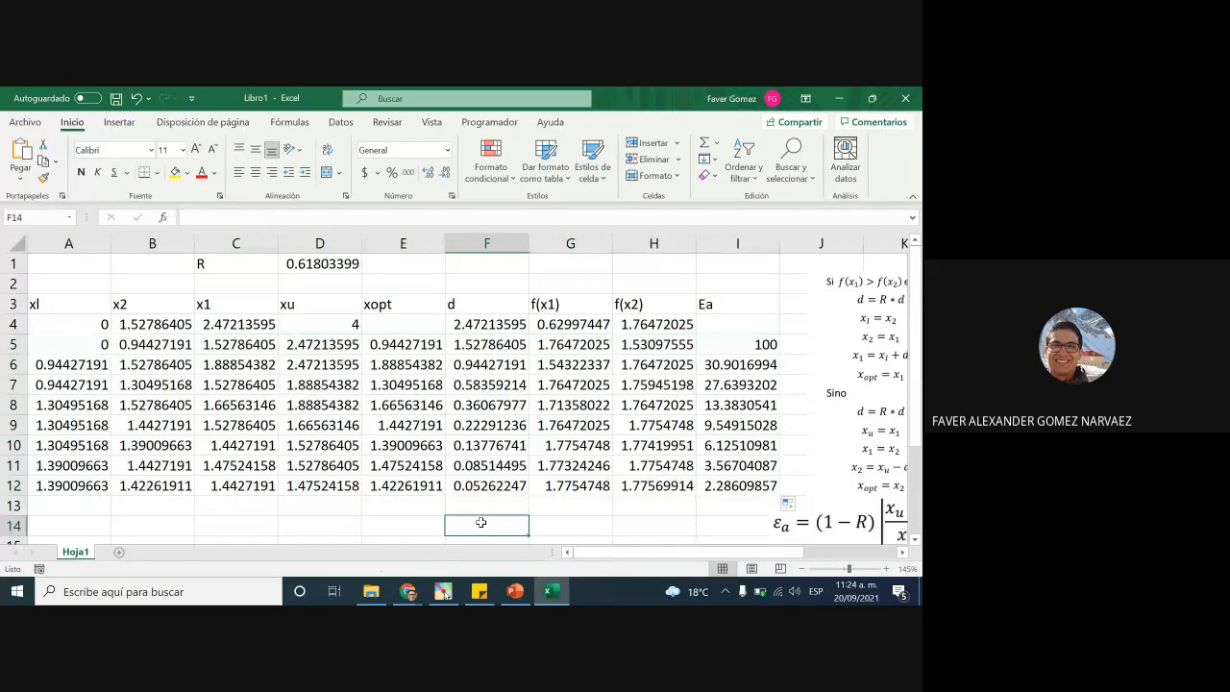
Step: Examine the approximate errors Ea of the successive iterations in column I, from I5 down to I12
left_click(886, 529)
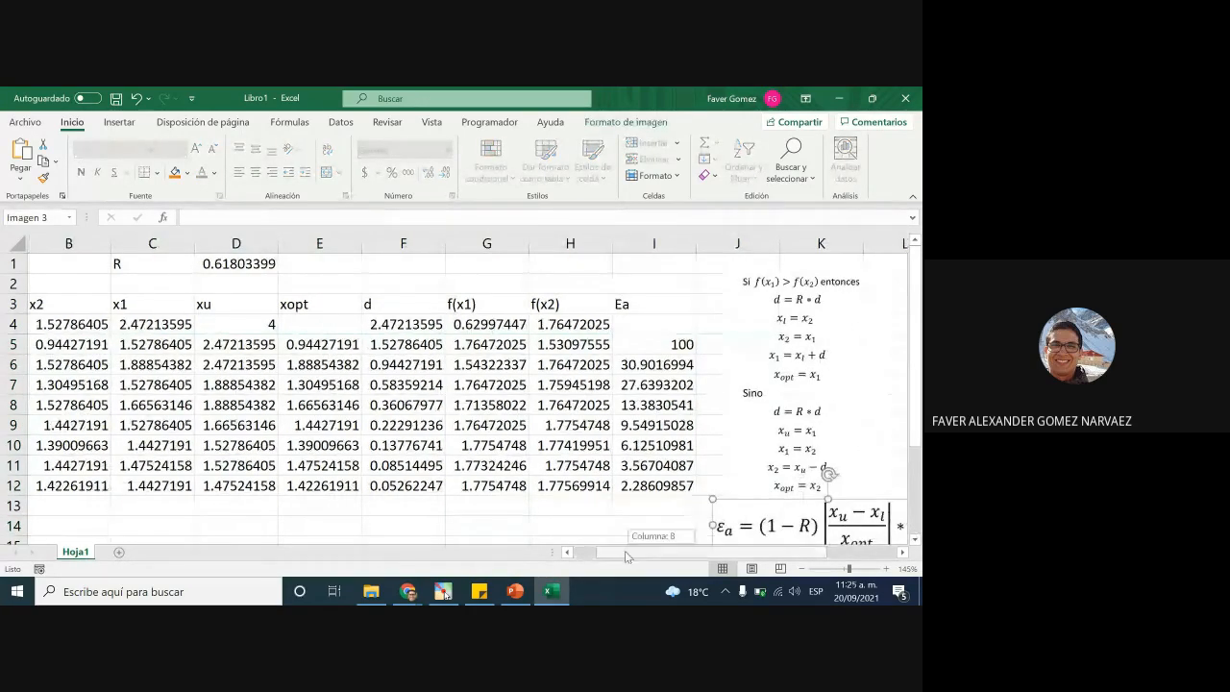
left_click(589, 552)
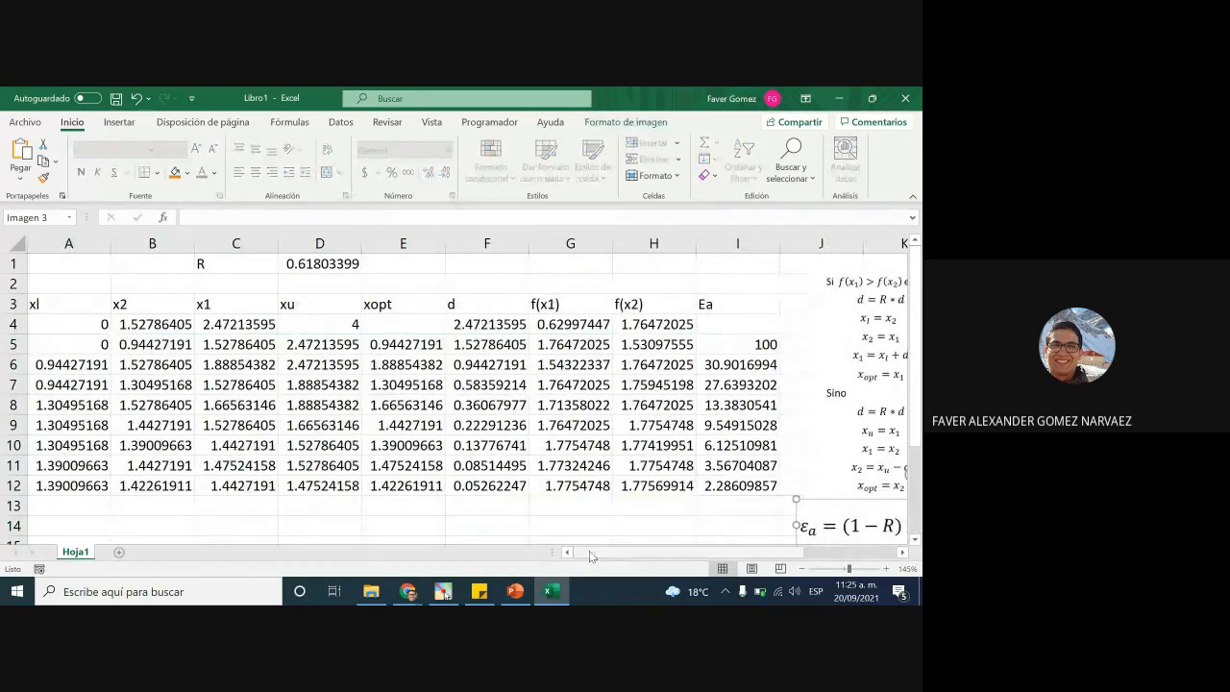
left_click(749, 342)
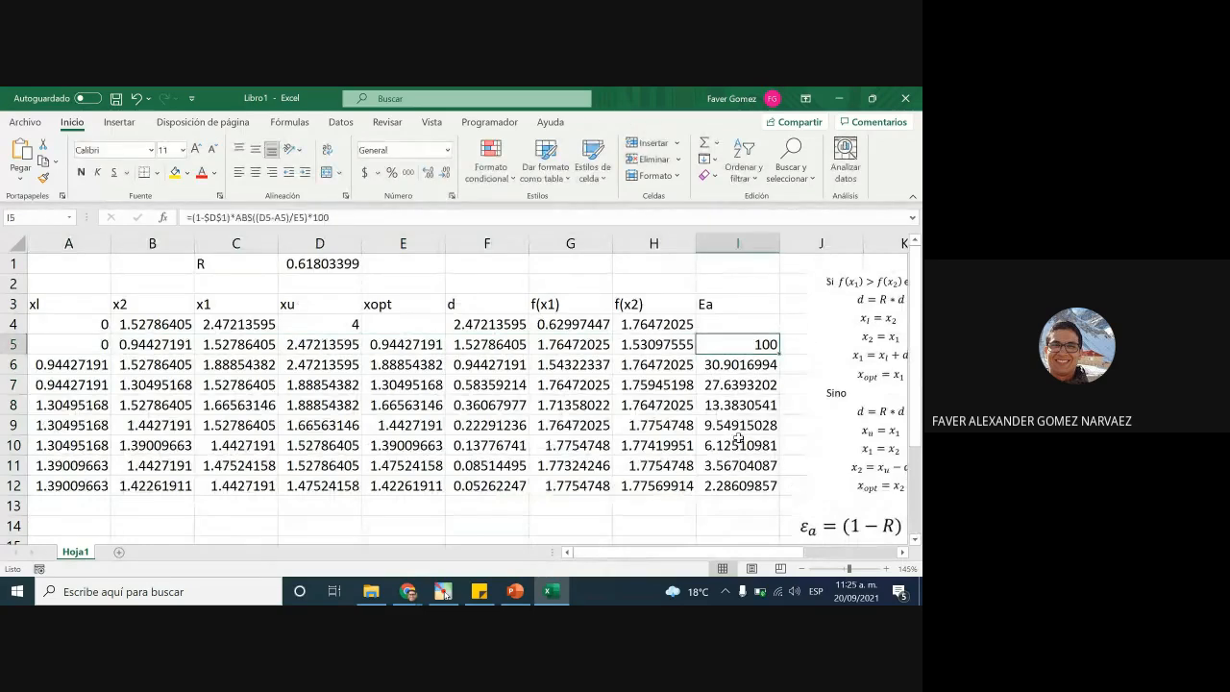
left_click(757, 366)
left_click(745, 385)
left_click(740, 406)
left_click(735, 425)
left_click(730, 486)
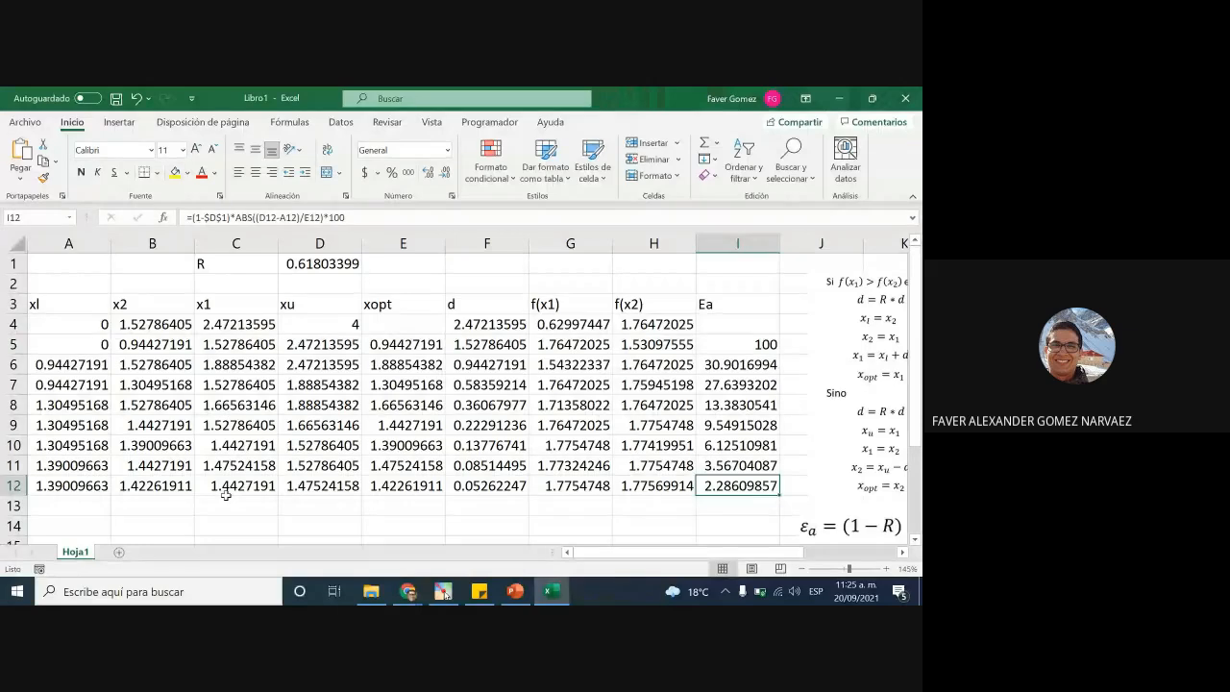
Step: Compare the lower bound xl with the upper bound xu iteration by iteration, from row 4 down to row 12
left_click(88, 324)
left_click(330, 322)
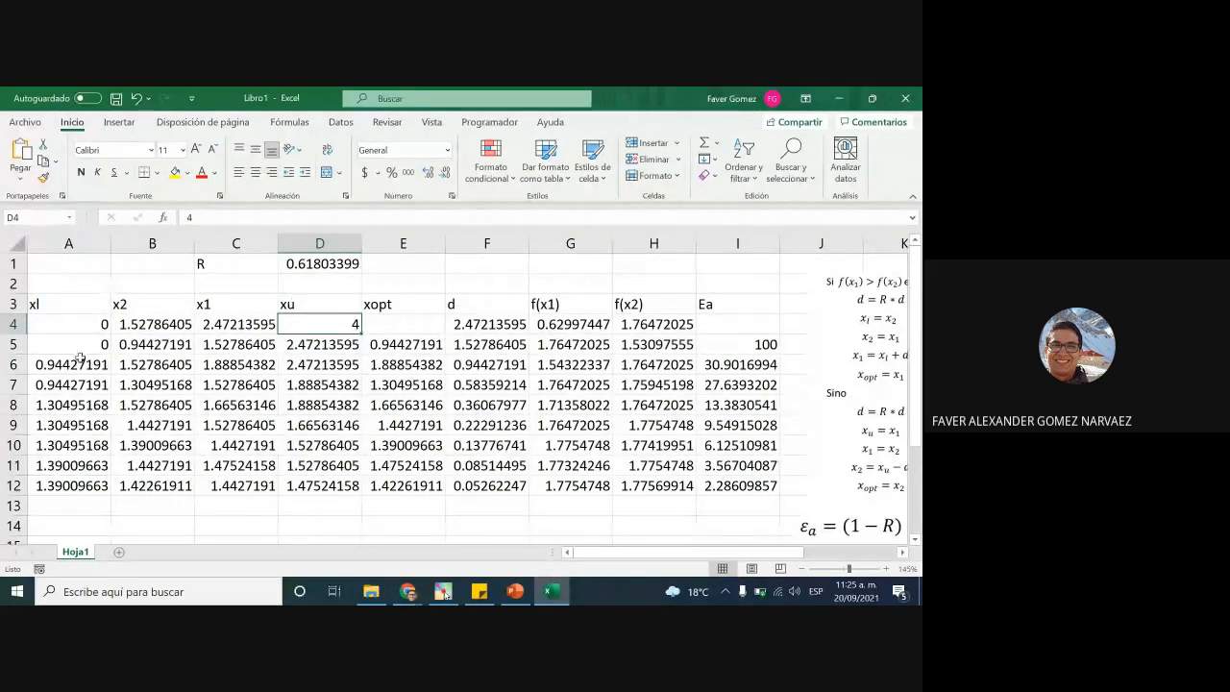
left_click(97, 344)
left_click(316, 340)
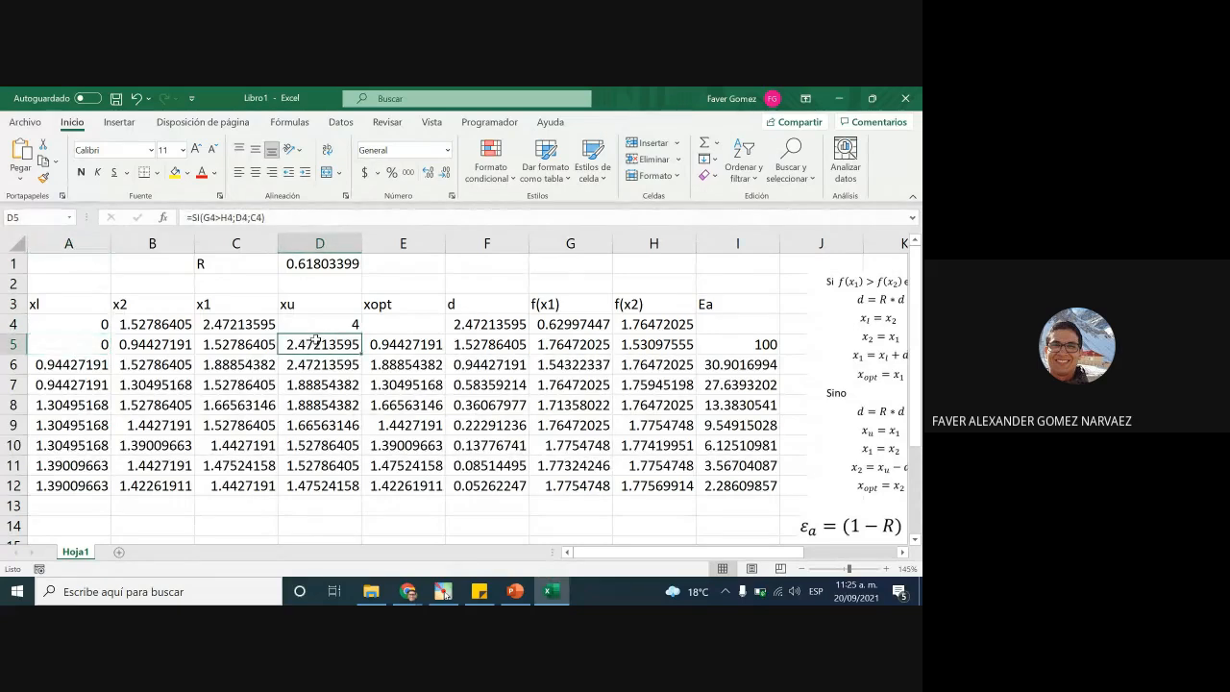
left_click(69, 362)
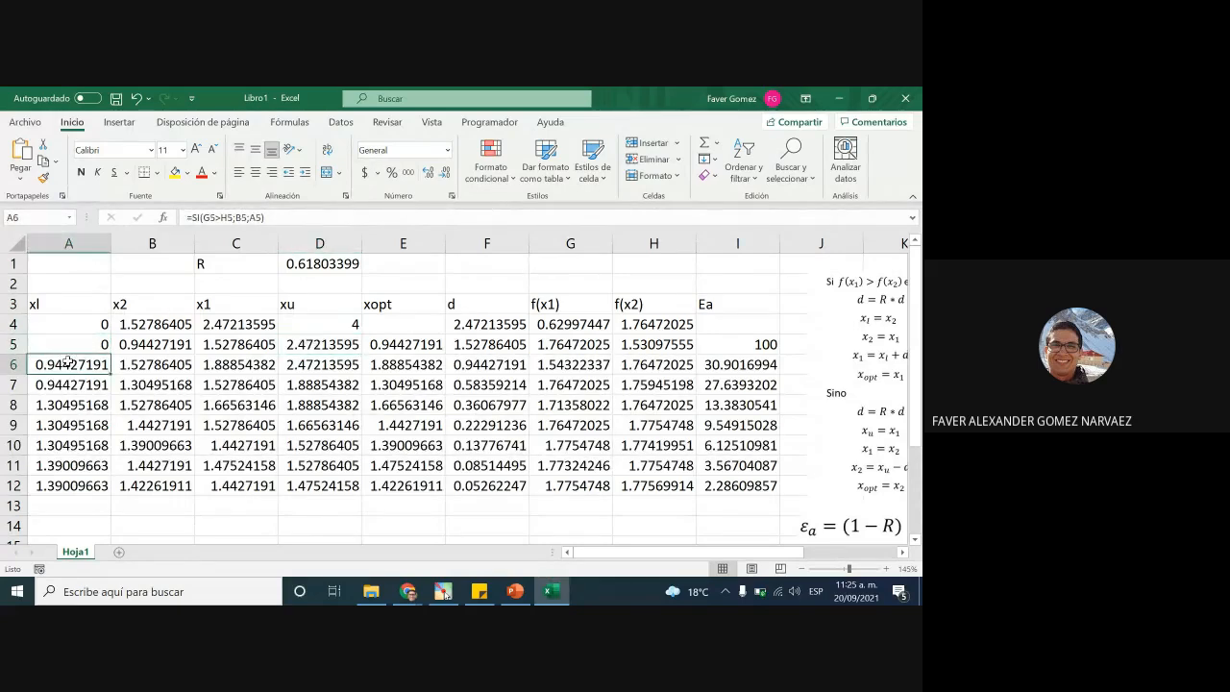
left_click(320, 360)
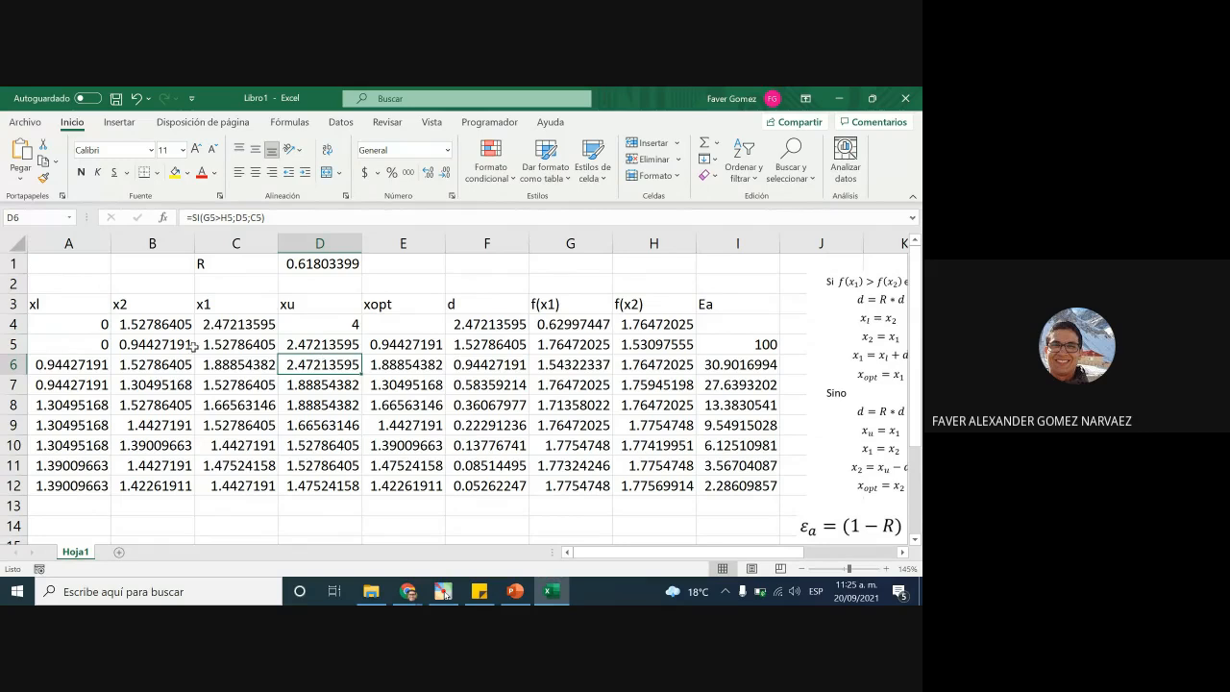
left_click(84, 380)
left_click(320, 380)
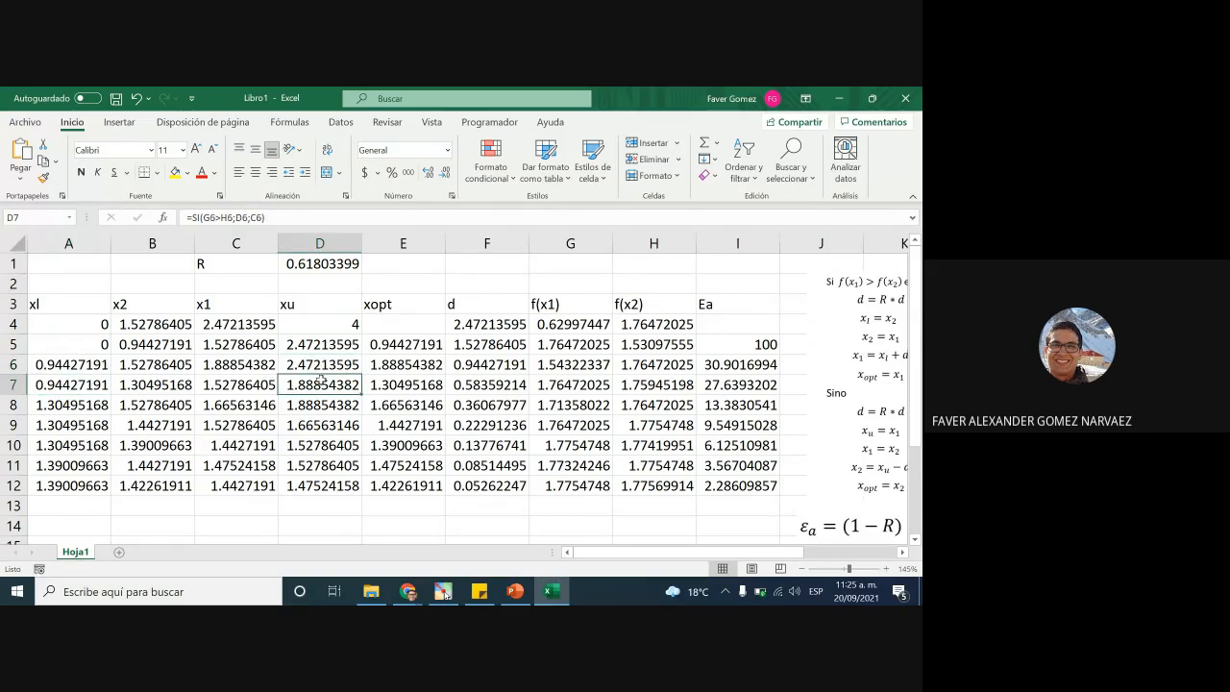
left_click(91, 402)
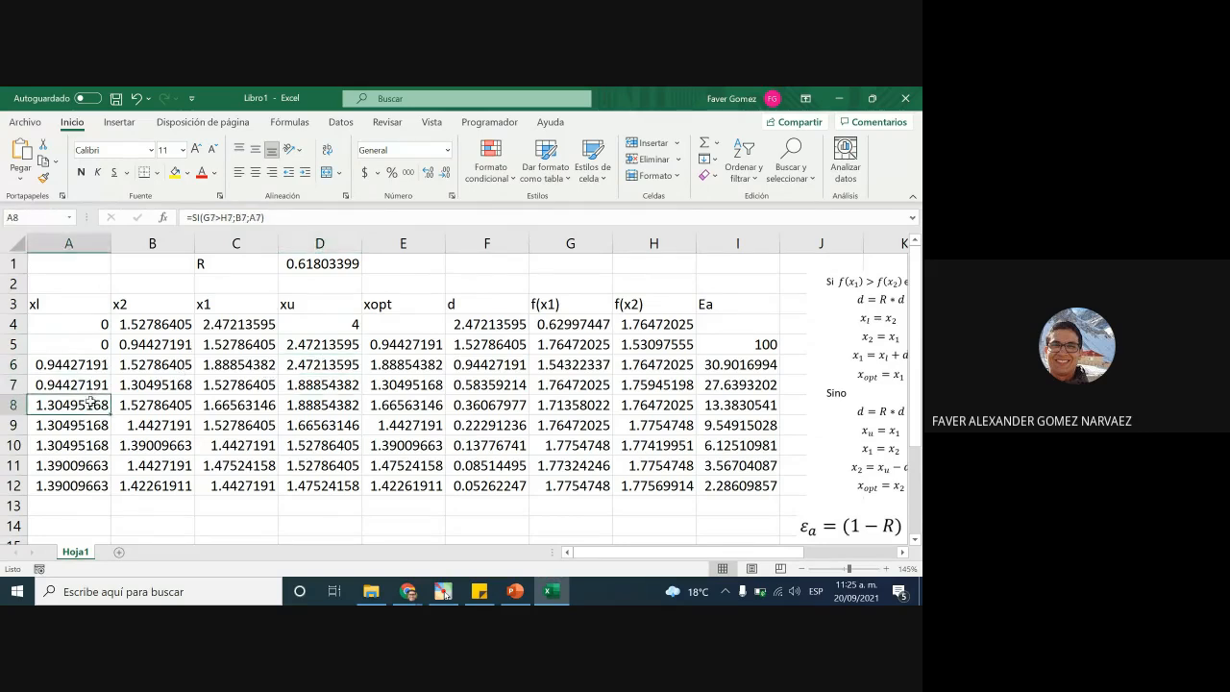
left_click(317, 411)
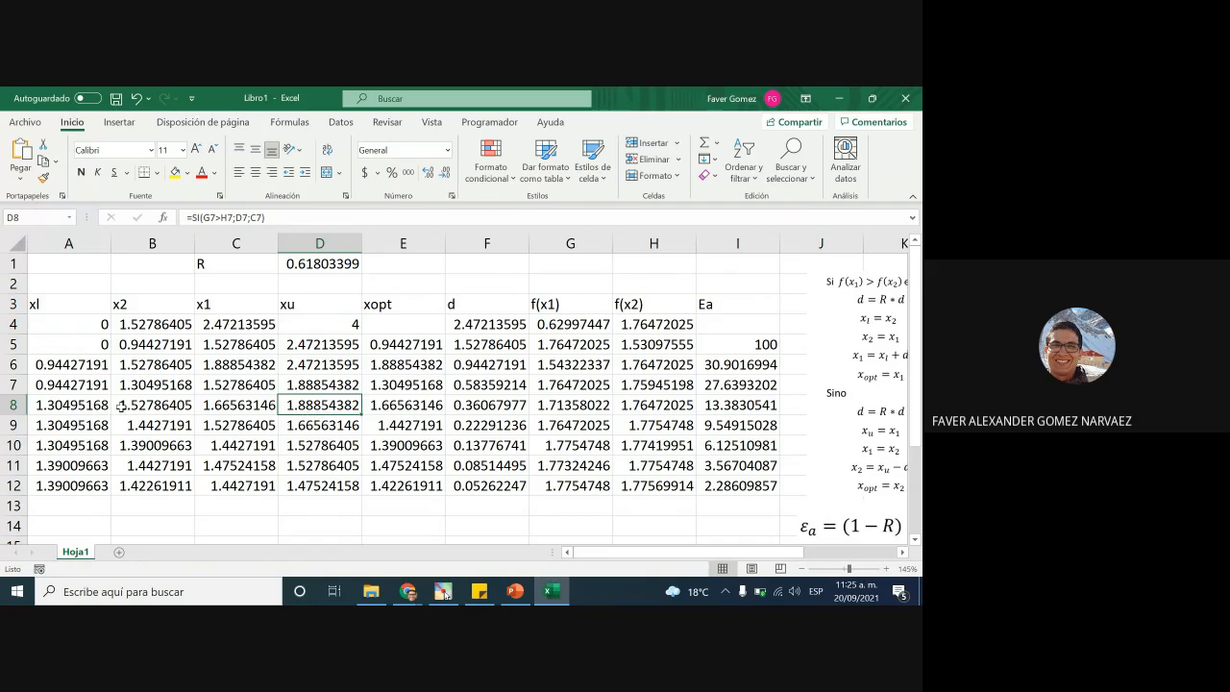
left_click(83, 423)
left_click(323, 424)
left_click(58, 443)
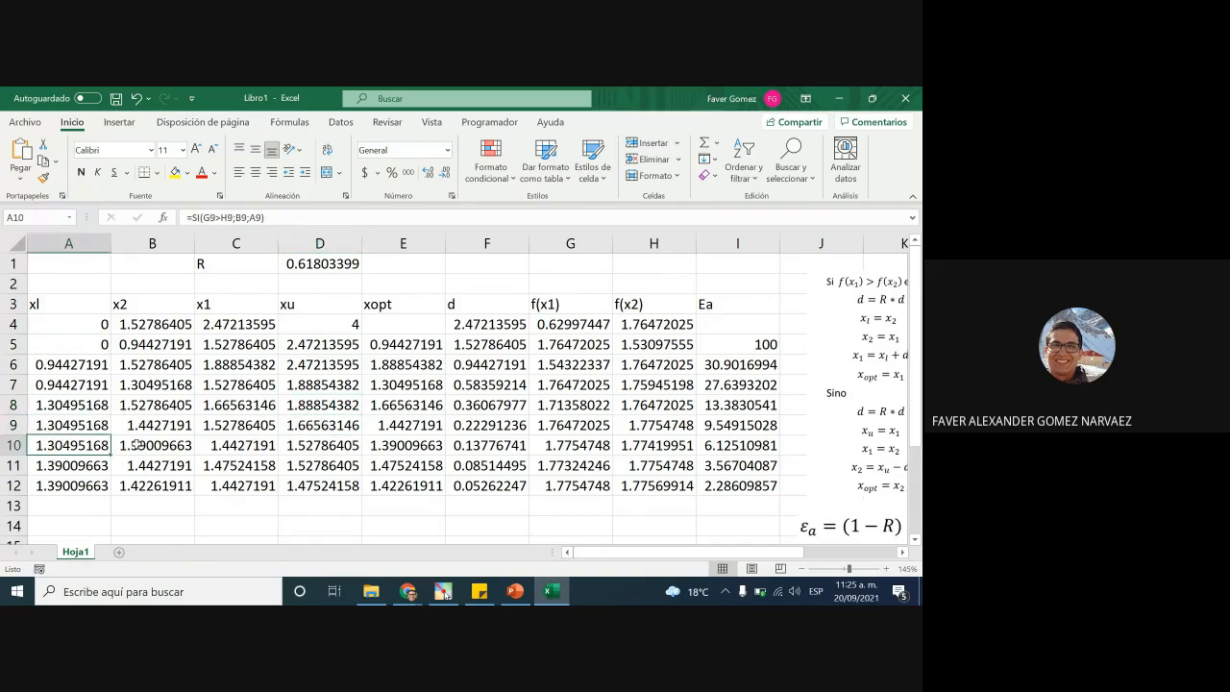
left_click(325, 444)
left_click(82, 484)
left_click(293, 482)
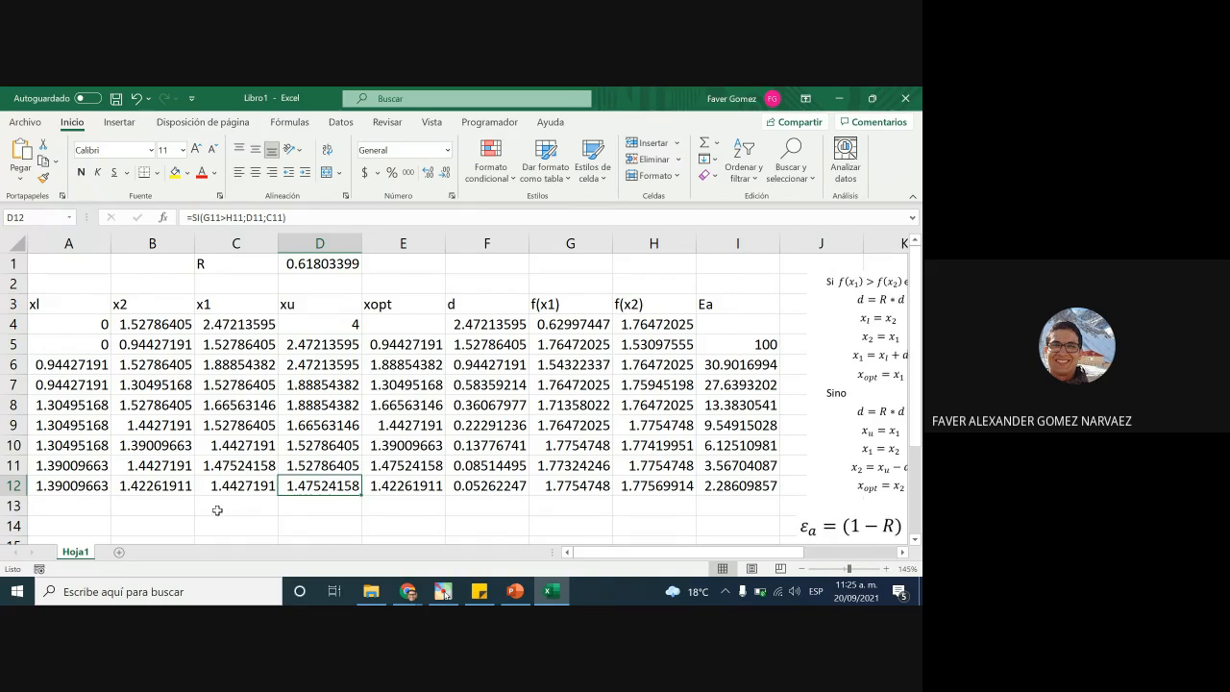
Step: Extend the iterations by filling the formulas in A12:I12 down through row 19
scroll(218, 510, "down", 1)
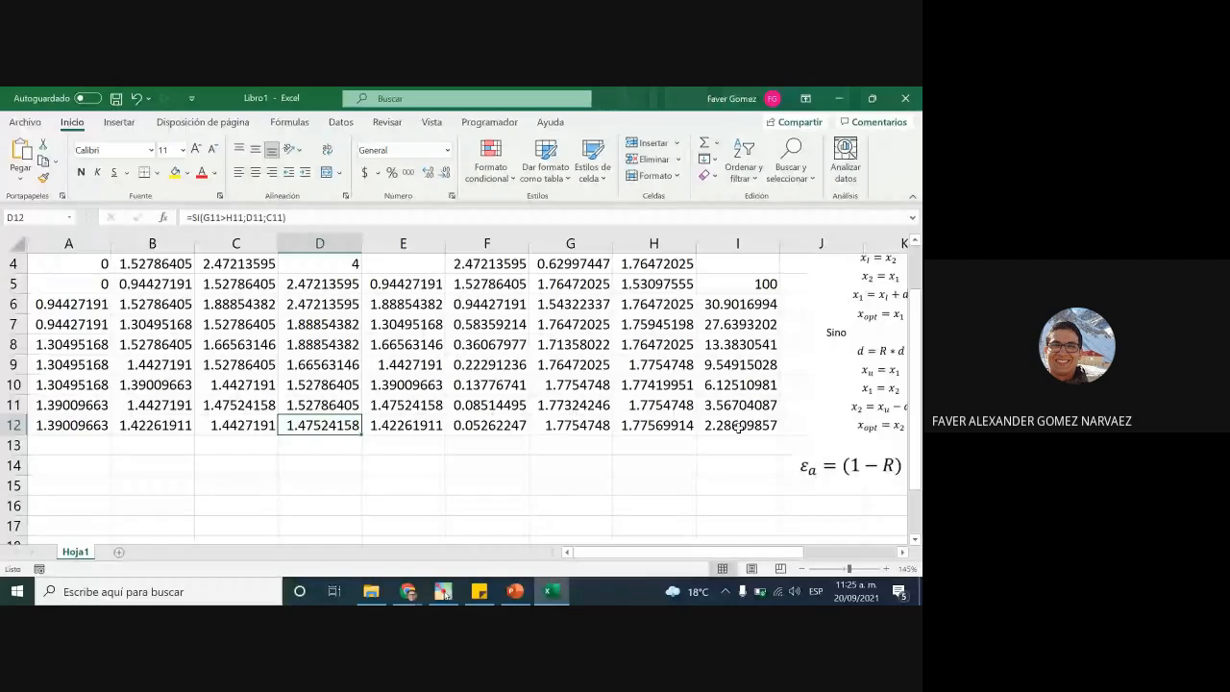
left_click_drag(68, 425, 769, 492)
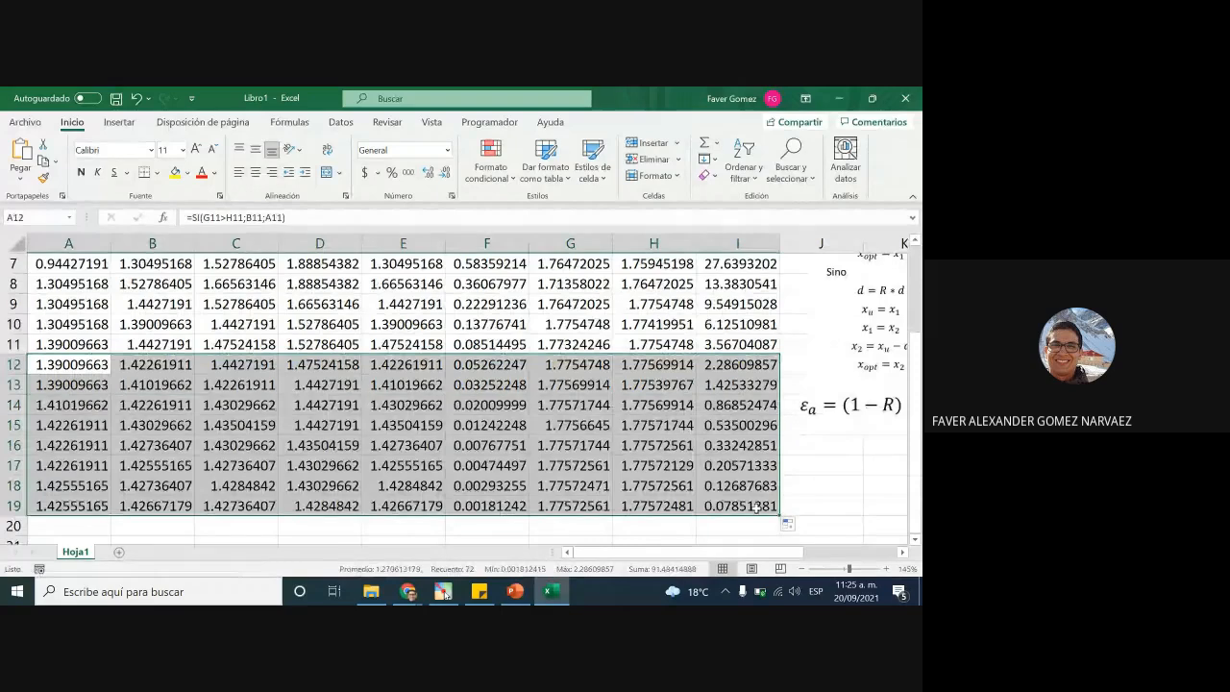
left_click(741, 507)
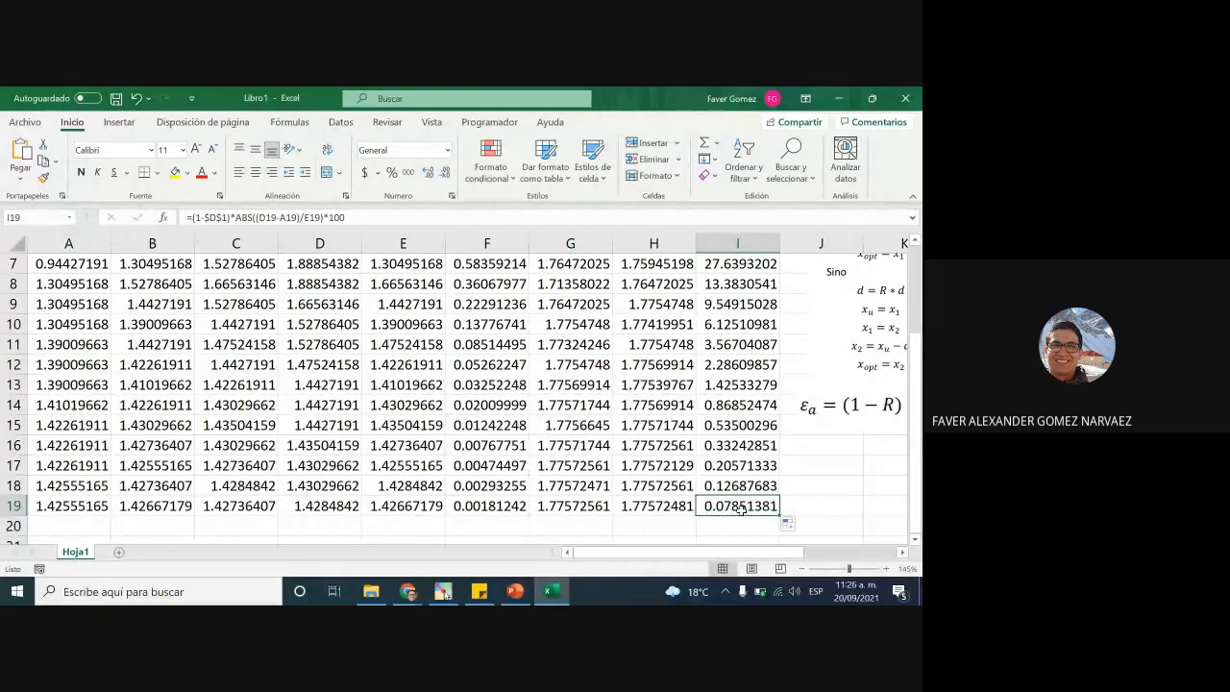
Step: Reduce the displayed decimals of the Ea values in I5:I19 to two
scroll(756, 480, "up", 2)
left_click_drag(735, 344, 740, 502)
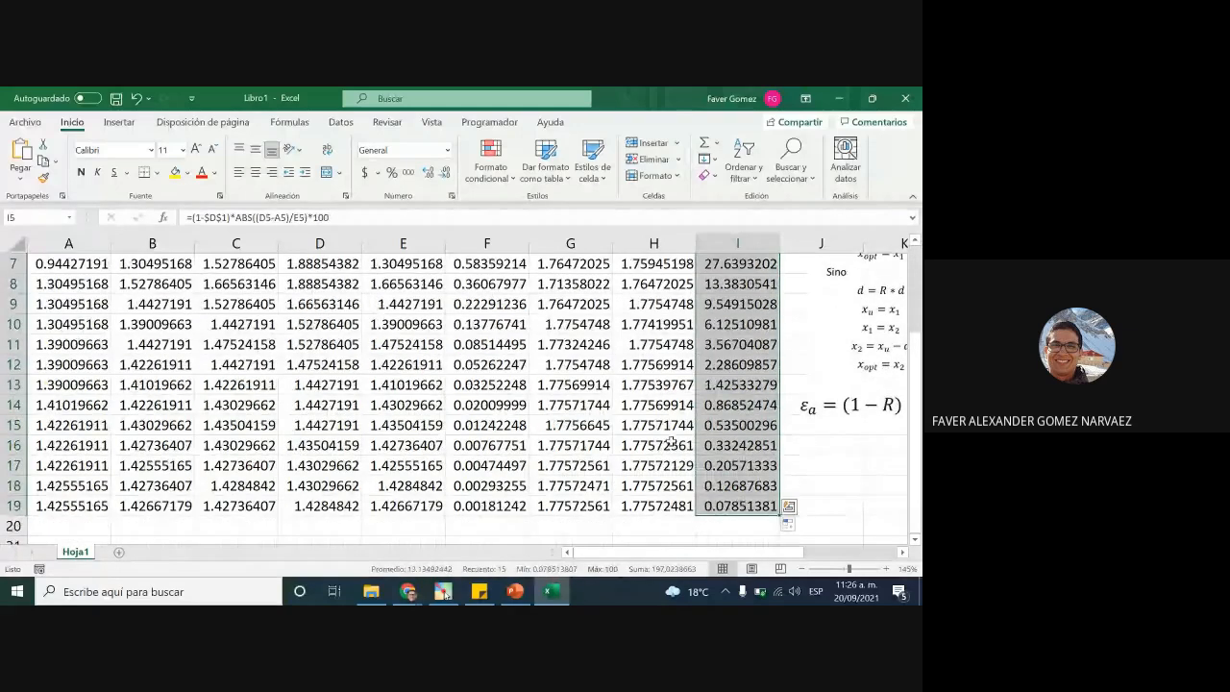
left_click(447, 176)
left_click(448, 175)
left_click(448, 176)
left_click(448, 176)
left_click(448, 176)
left_click(448, 176)
scroll(663, 439, "down", 1)
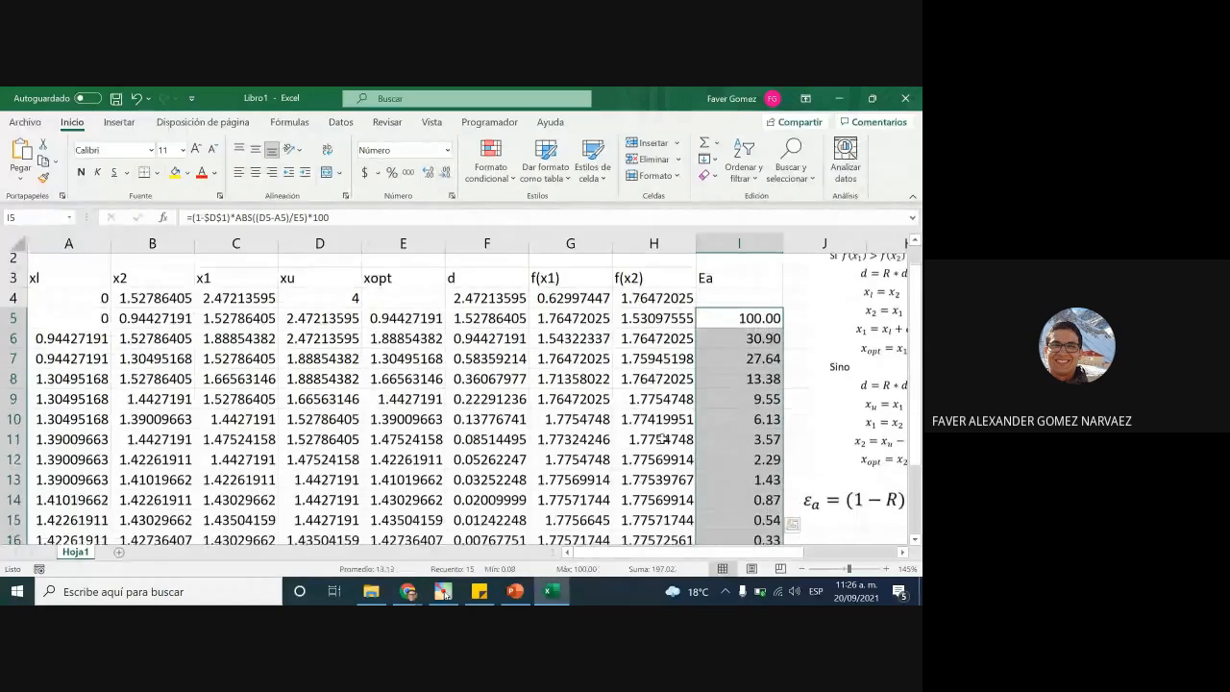
scroll(663, 439, "down", 4)
scroll(692, 439, "up", 1)
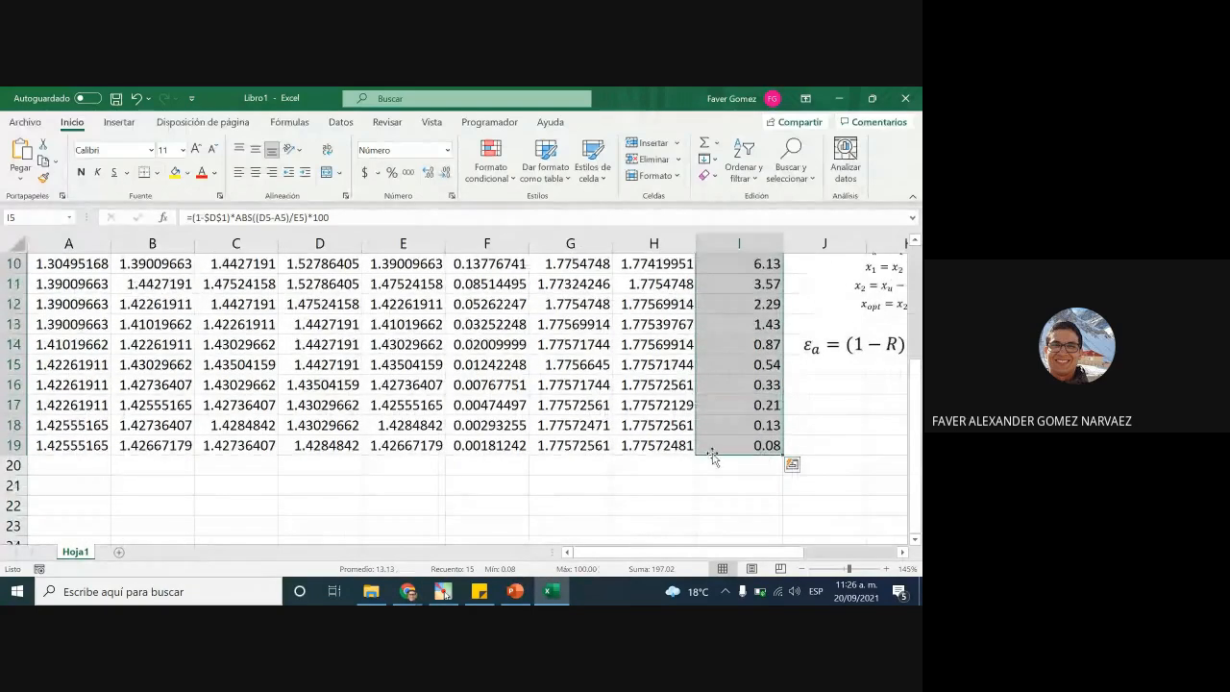
scroll(712, 458, "up", 3)
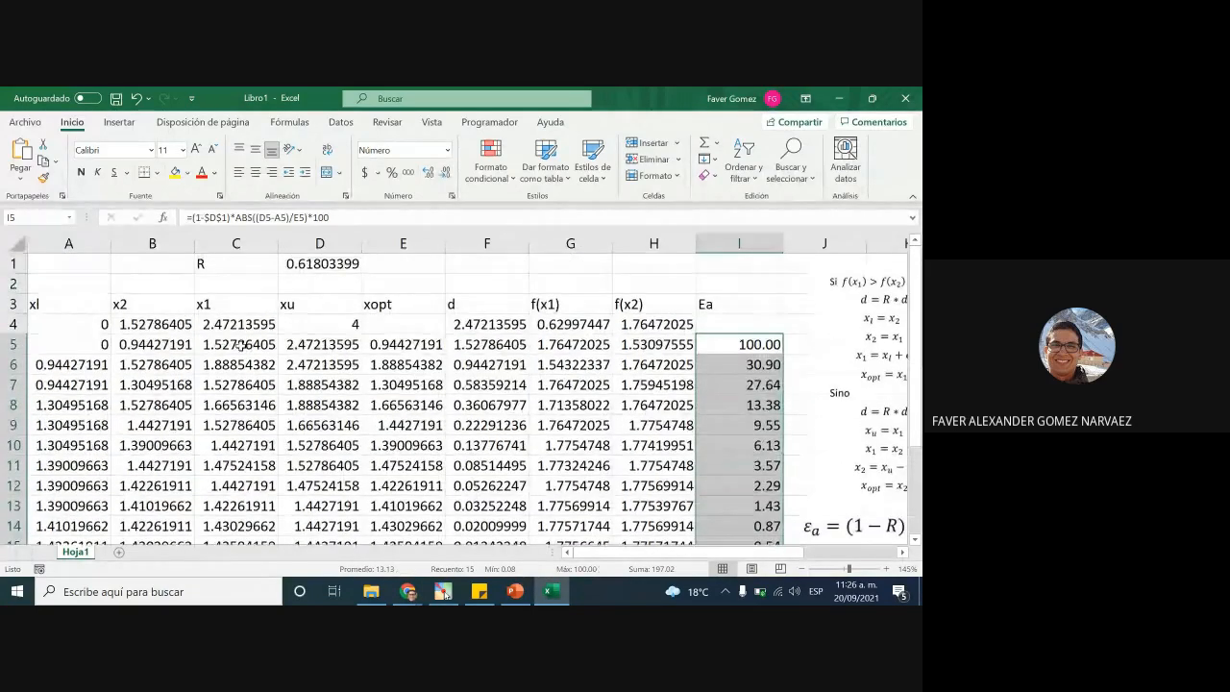
Step: Reduce the displayed decimals of the iteration values in A4:H19 to three
left_click_drag(90, 327, 642, 512)
scroll(471, 448, "up", 3)
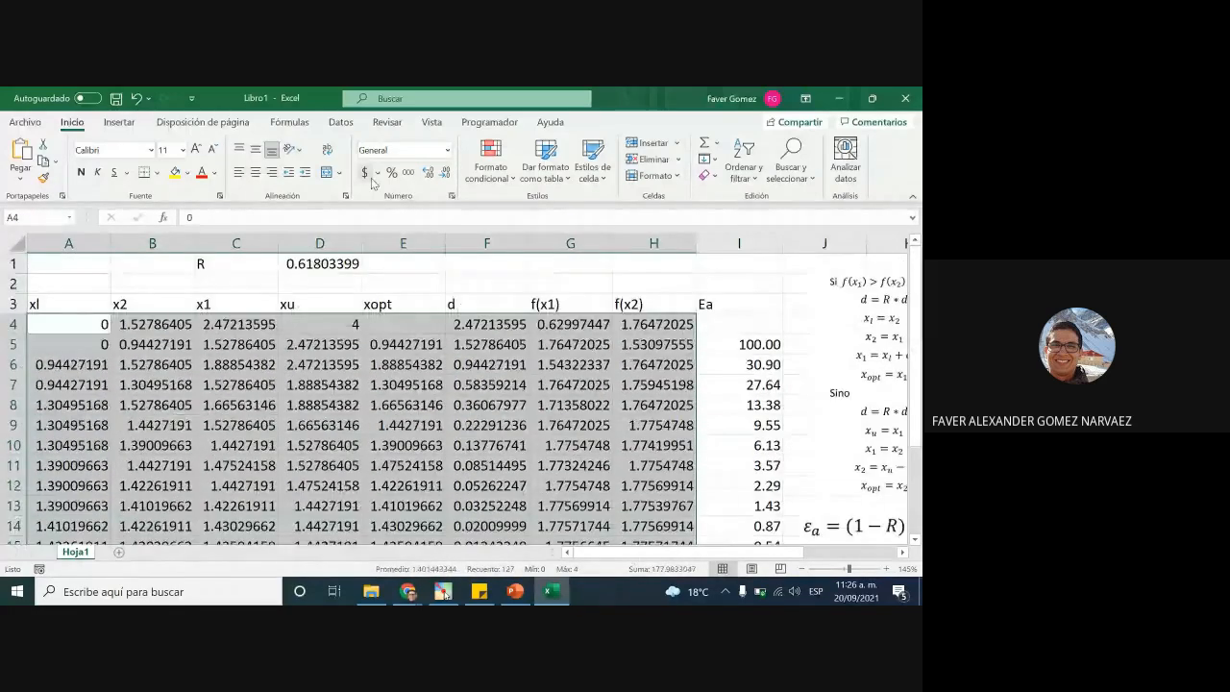
left_click(446, 175)
left_click(446, 175)
left_click(446, 175)
left_click(446, 175)
left_click(446, 175)
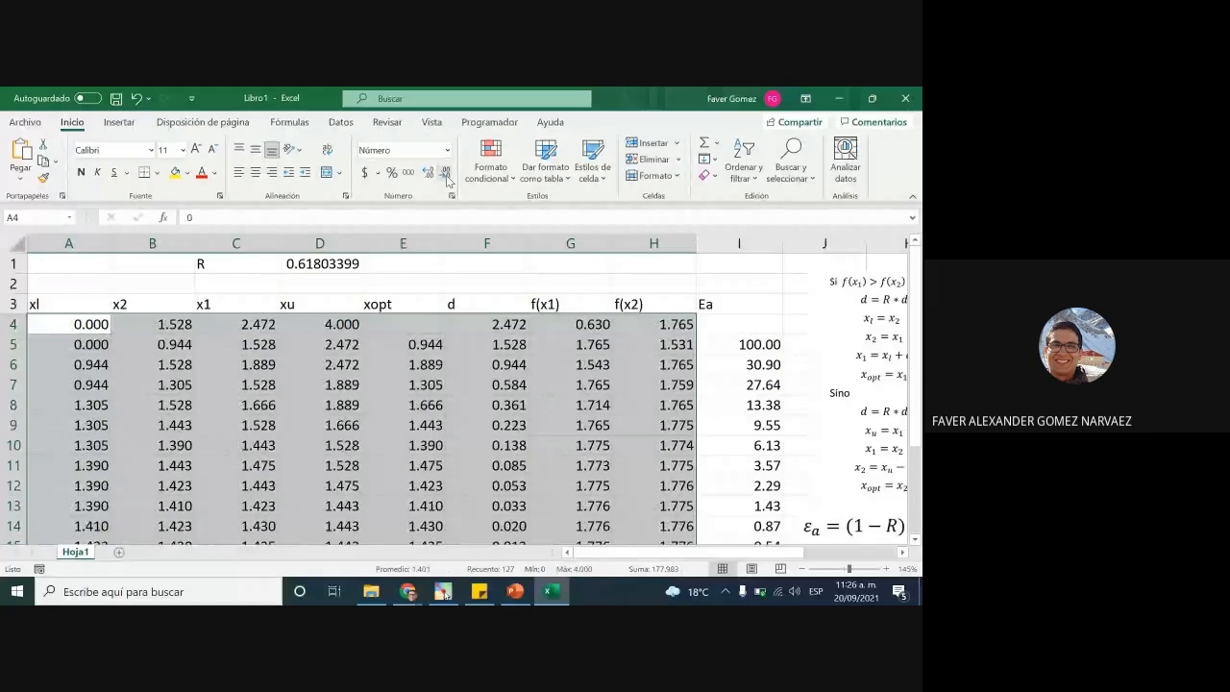
Step: Auto-fit the widths of columns A through I to their contents
left_click_drag(78, 243, 799, 244)
double_click(783, 242)
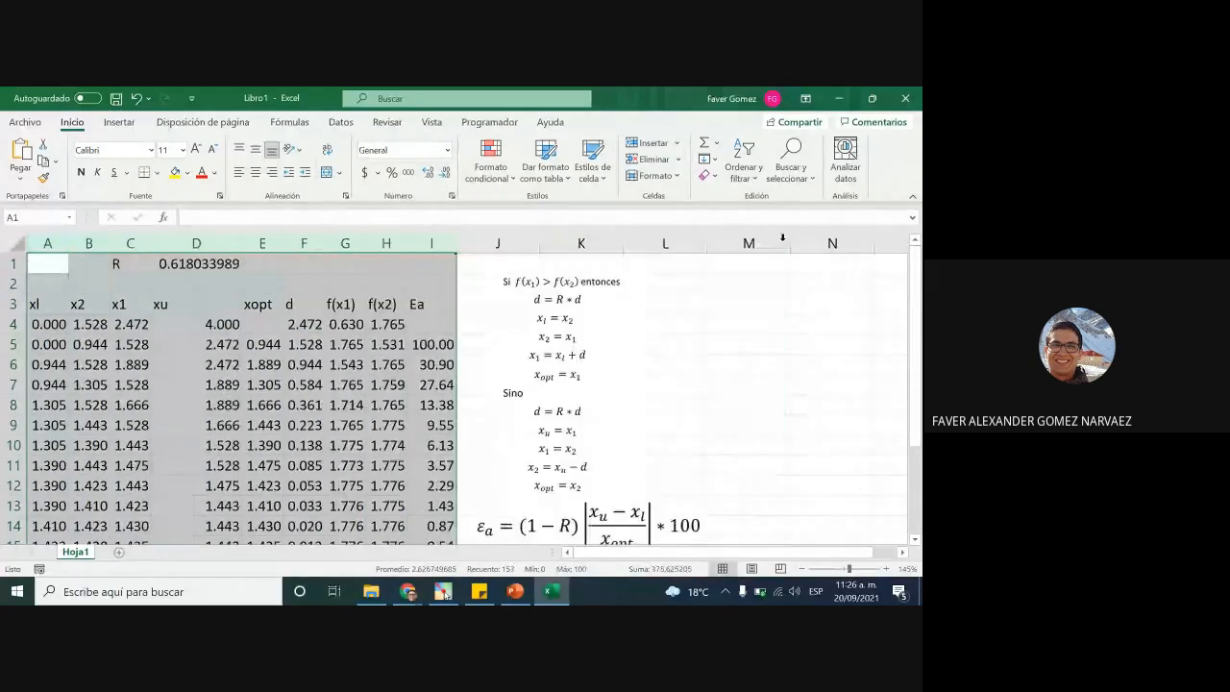
left_click(749, 363)
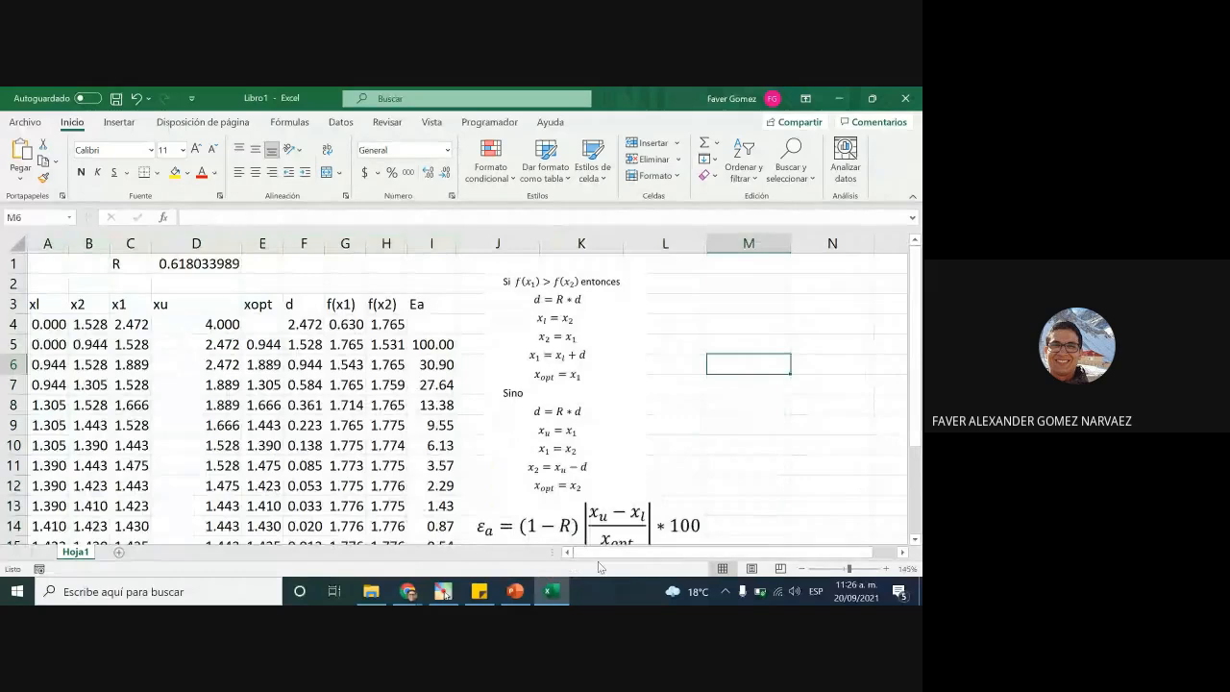
Step: Show the golden ratio R in D1 with three decimals and auto-fit the width of column D
left_click(227, 263)
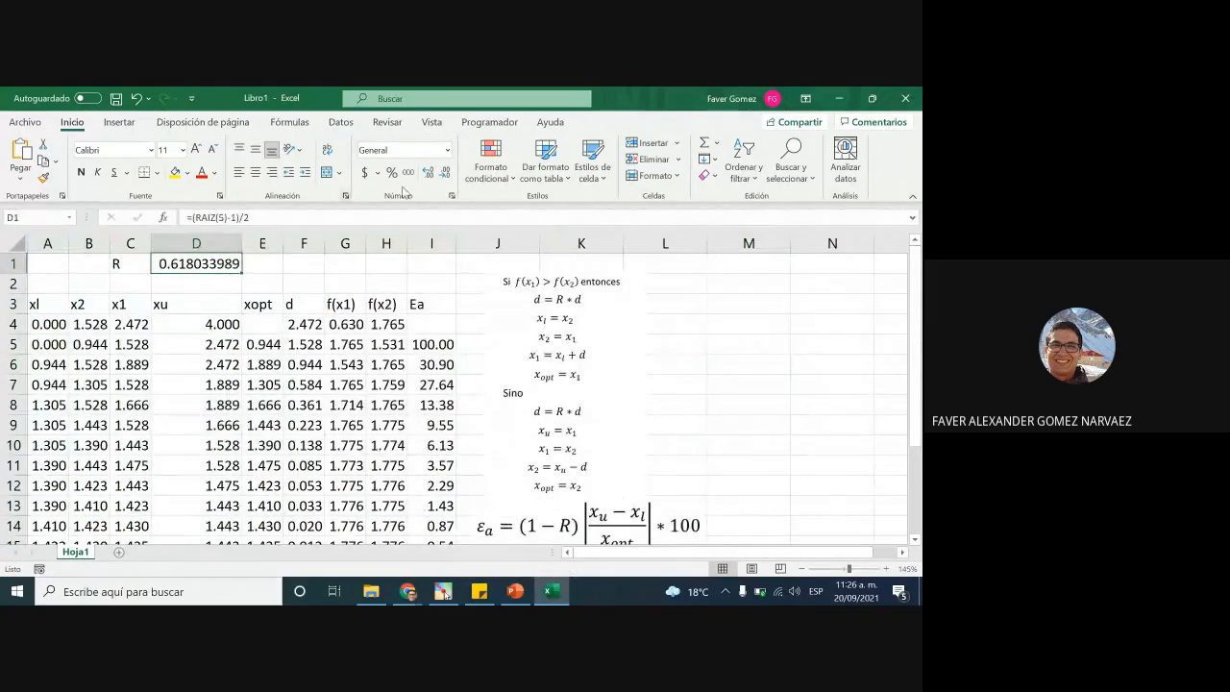
left_click(445, 173)
left_click(445, 173)
left_click(445, 173)
left_click(445, 173)
left_click(445, 173)
left_click(445, 173)
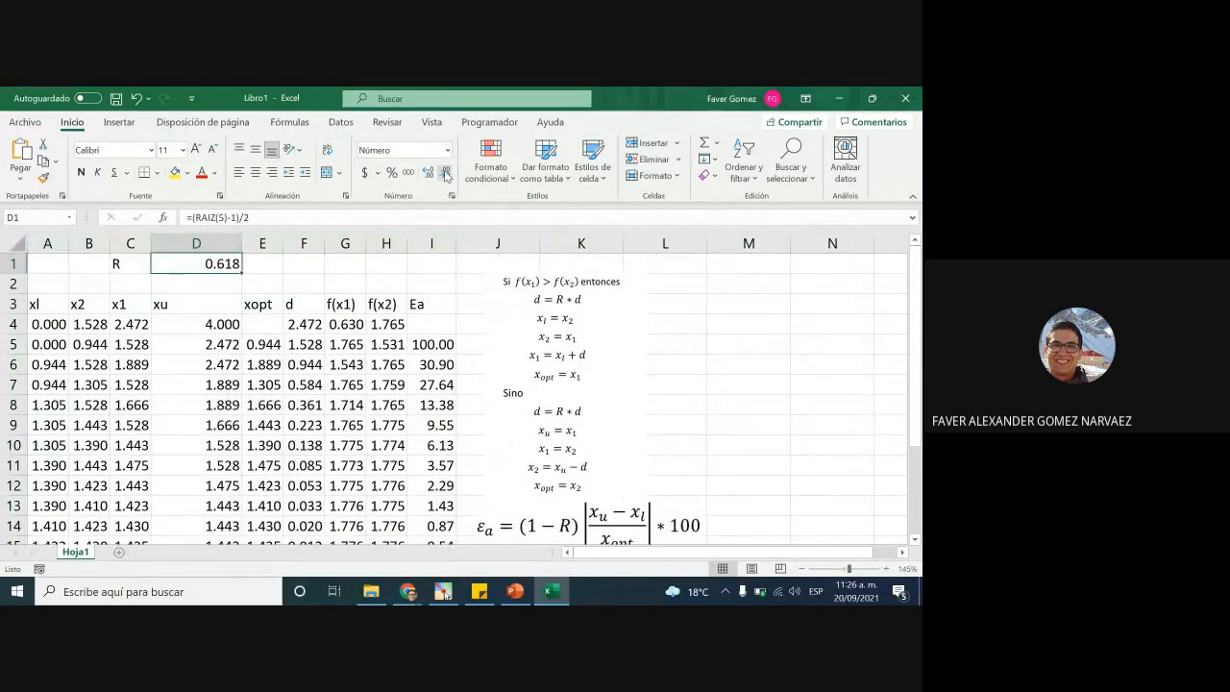
double_click(239, 245)
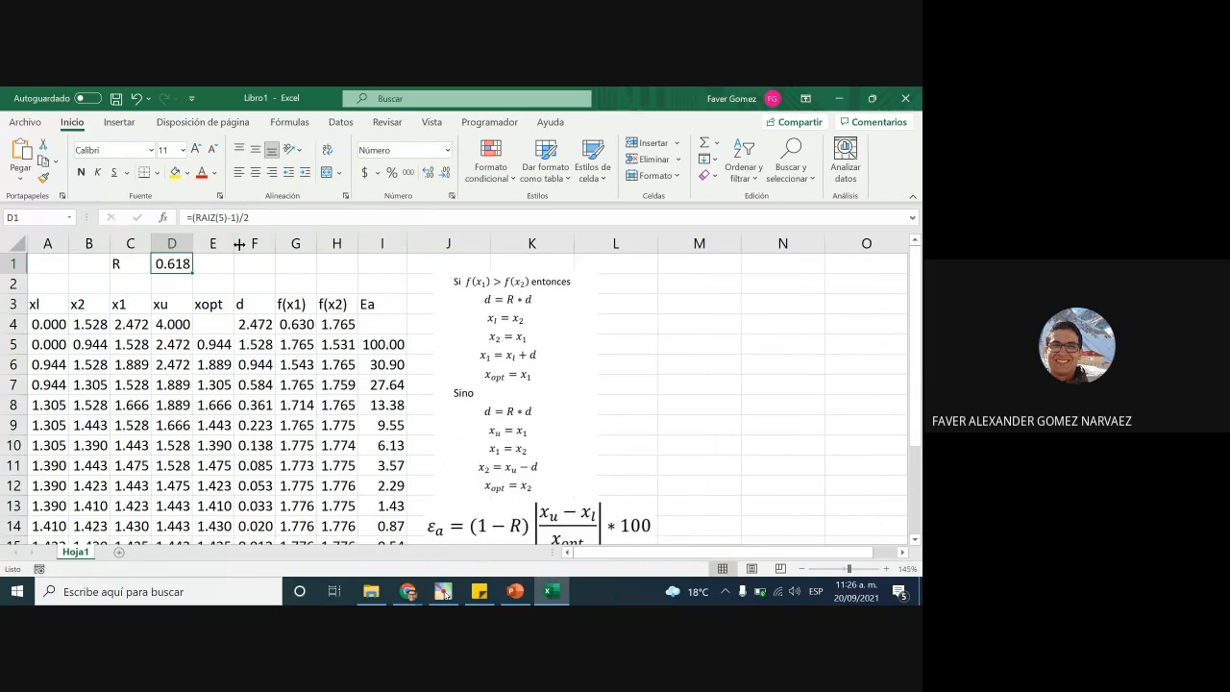
Step: Widen columns A through I together to one slightly larger, uniform width
scroll(144, 398, "down", 1)
scroll(144, 398, "up", 1)
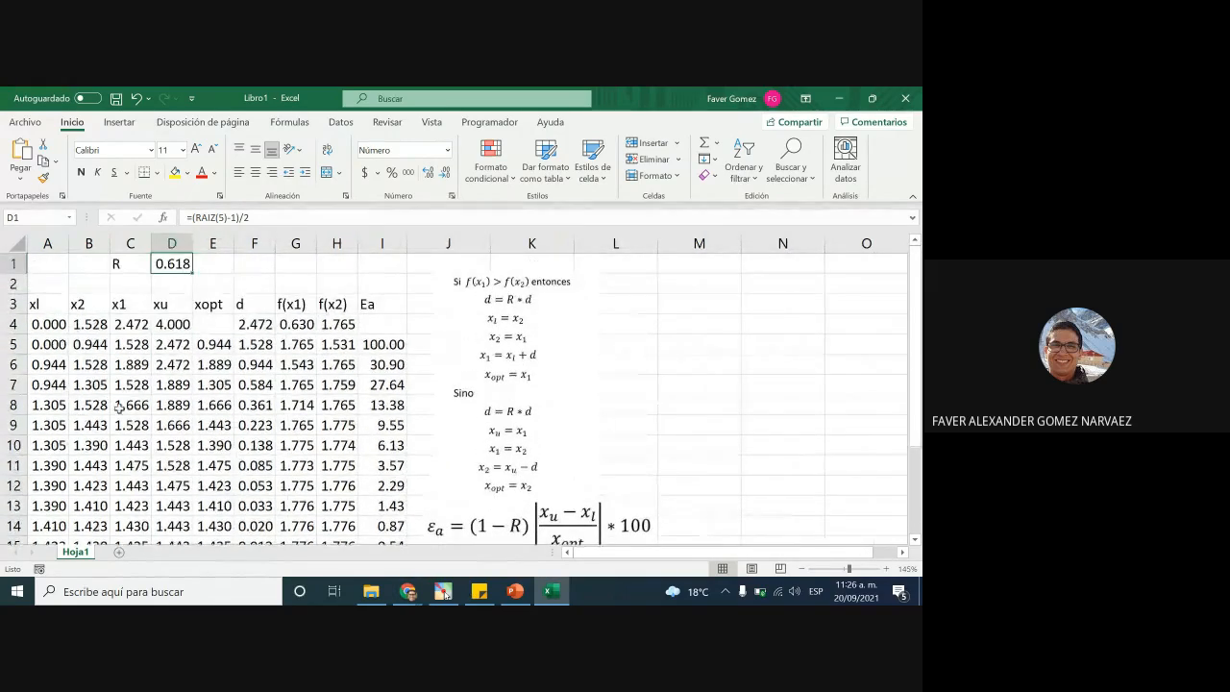
scroll(115, 409, "down", 1)
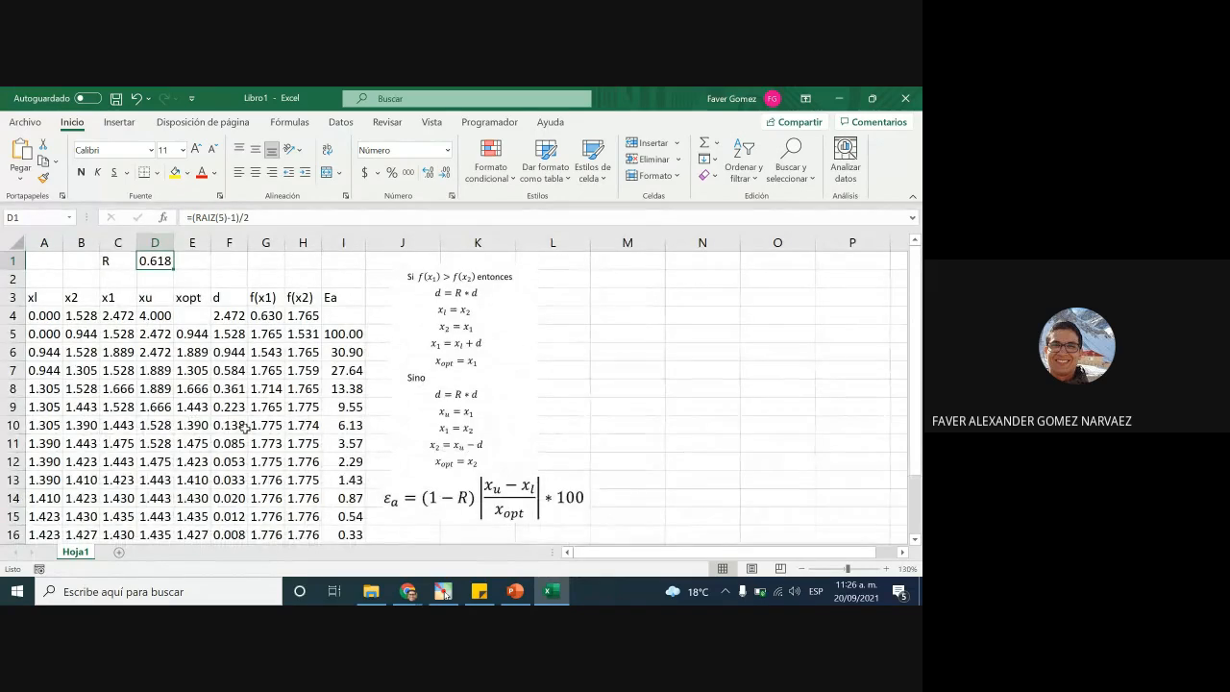
left_click_drag(44, 242, 379, 239)
left_click(750, 370)
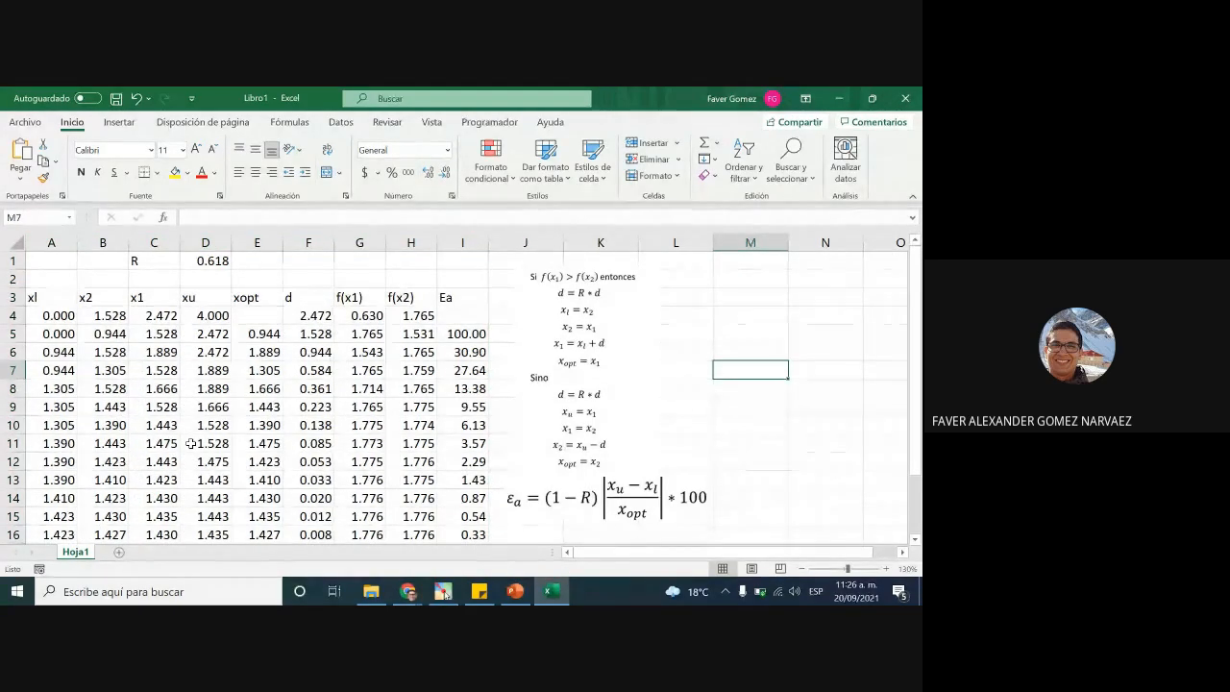
Step: Examine the last iteration's xl, x2, x1, xu and xopt in A19:E19 to check whether they converge
scroll(192, 444, "down", 2)
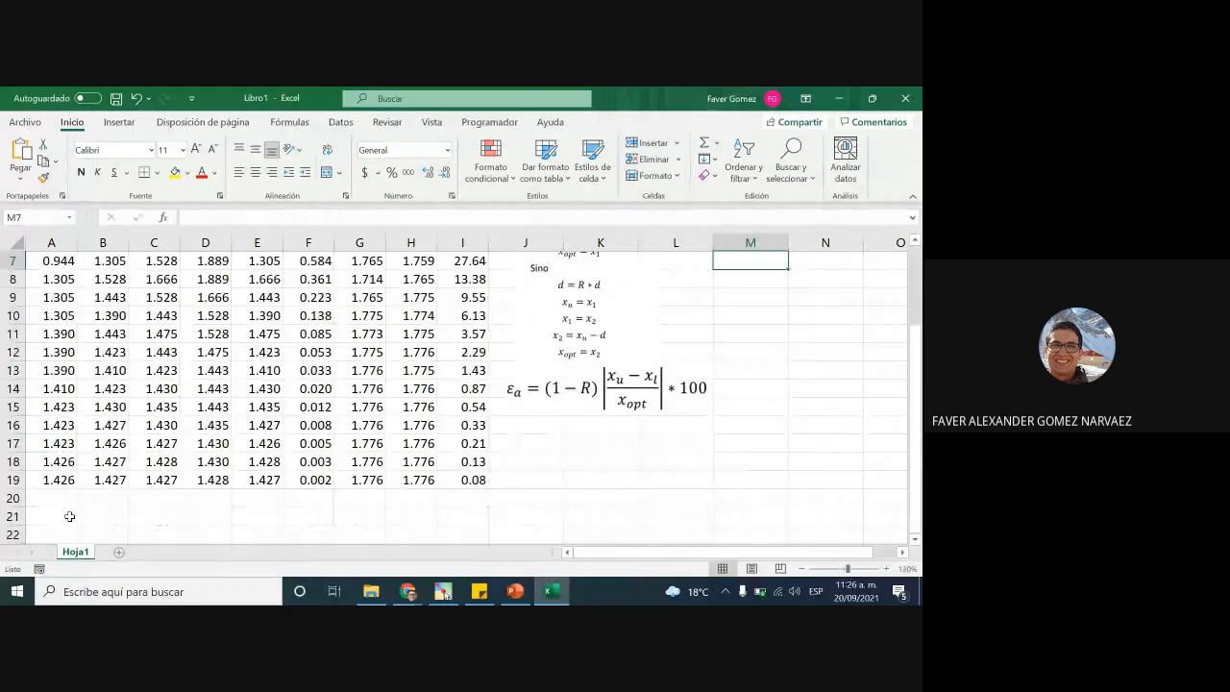
left_click_drag(60, 481, 273, 481)
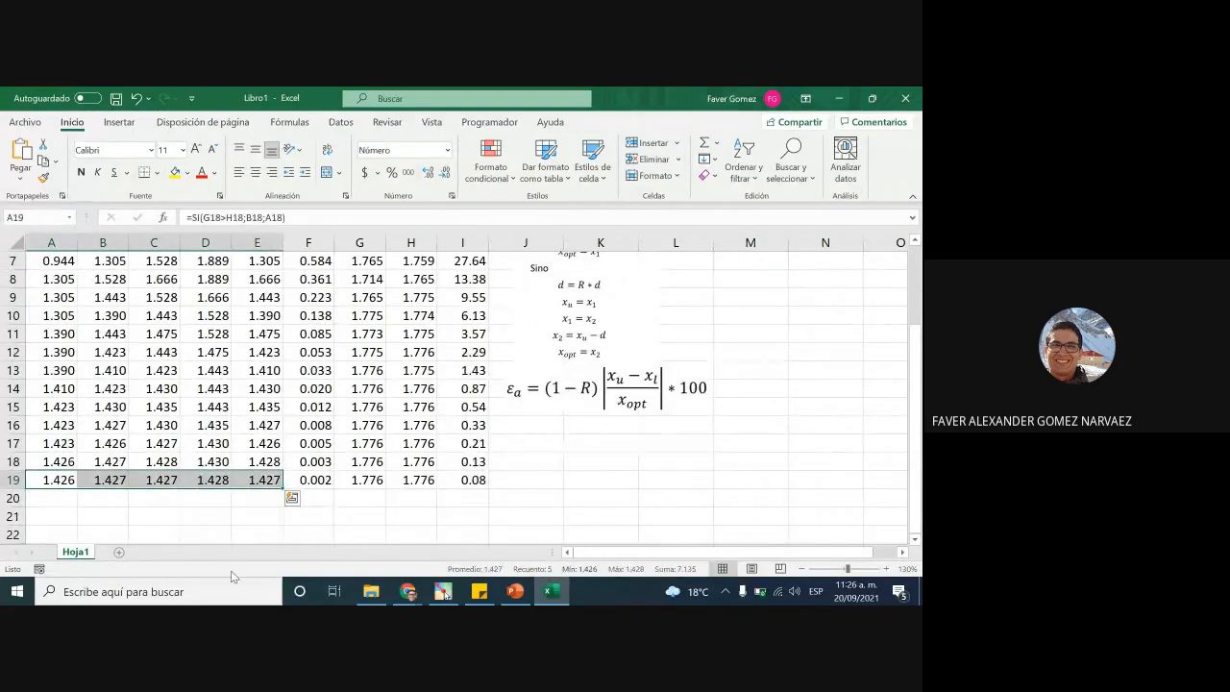
left_click(56, 479)
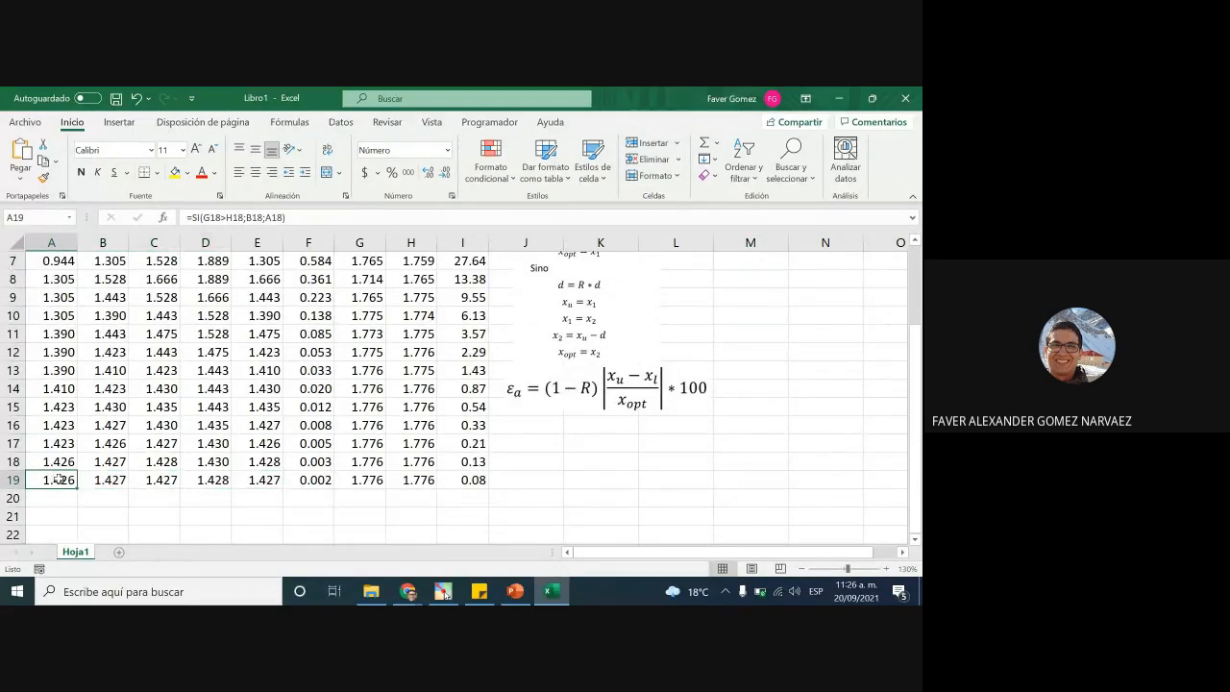
left_click(115, 480)
left_click(160, 478)
left_click(219, 478)
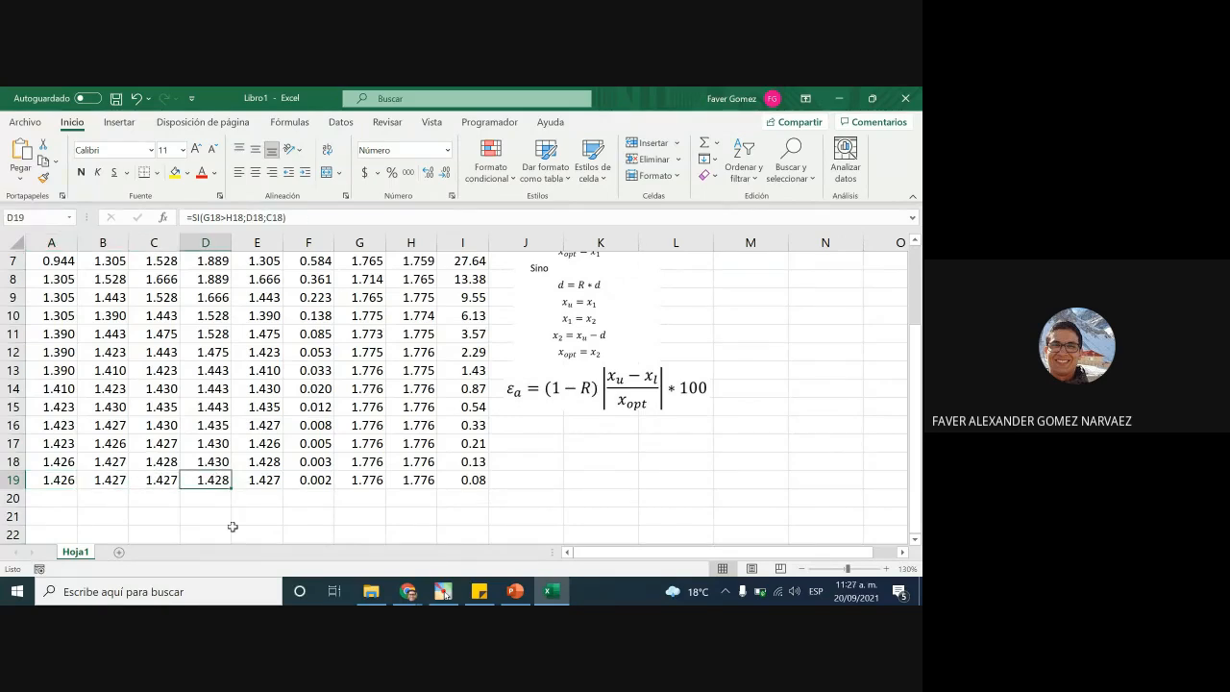
left_click(271, 480)
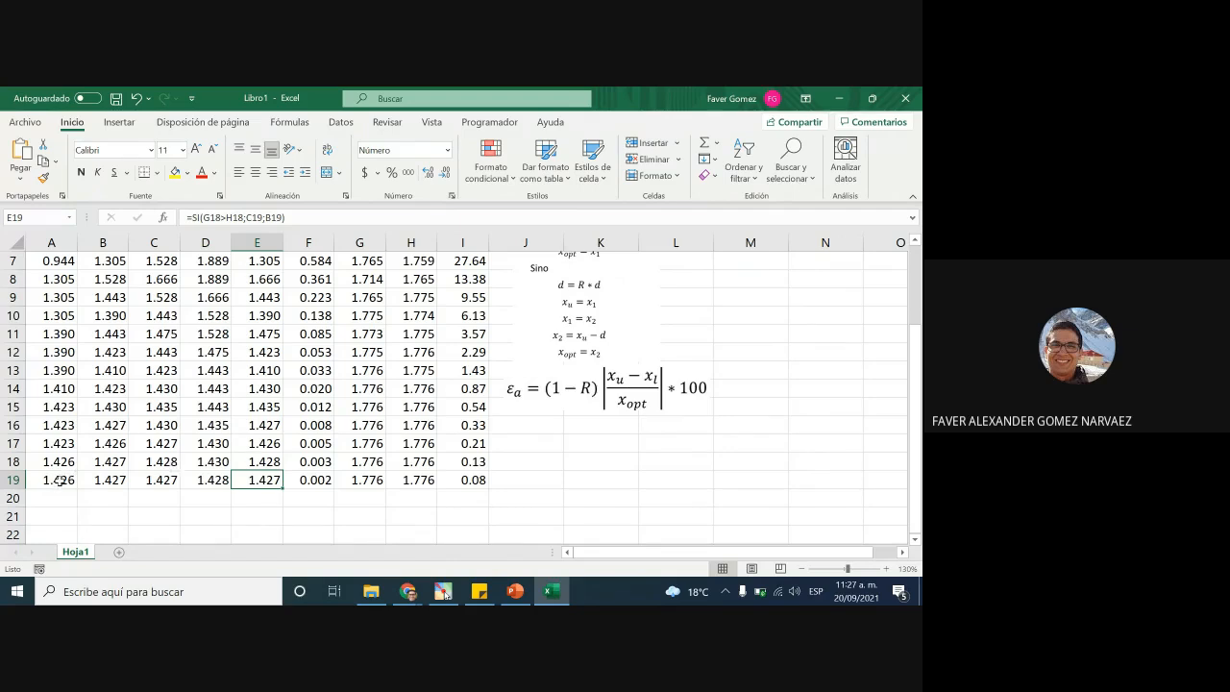
Step: Extend the iteration formulas in A19:I19 down through row 26
left_click(59, 481)
left_click(217, 479)
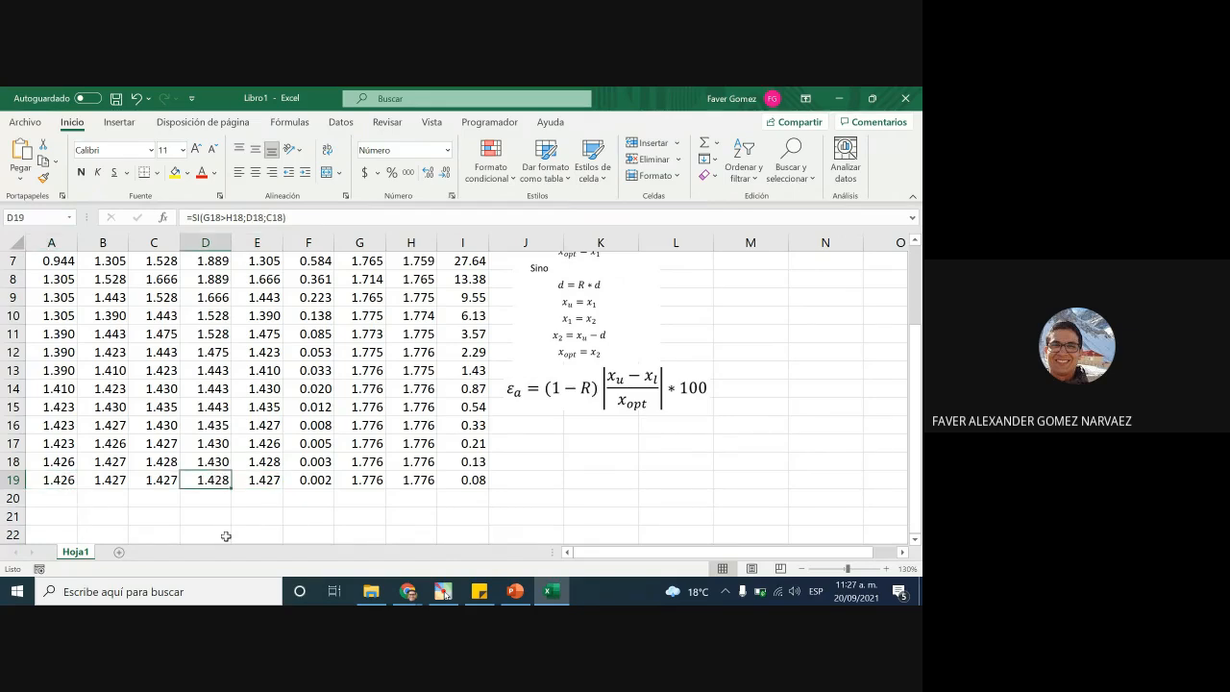
left_click(260, 482)
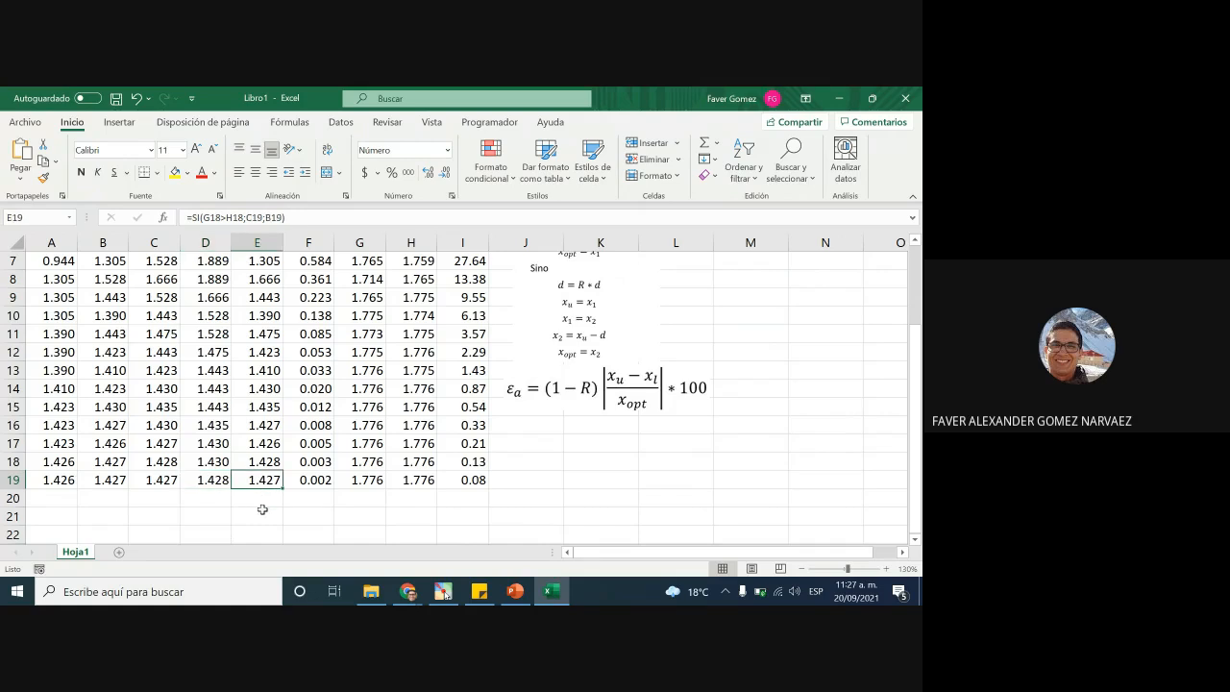
left_click_drag(58, 480, 489, 523)
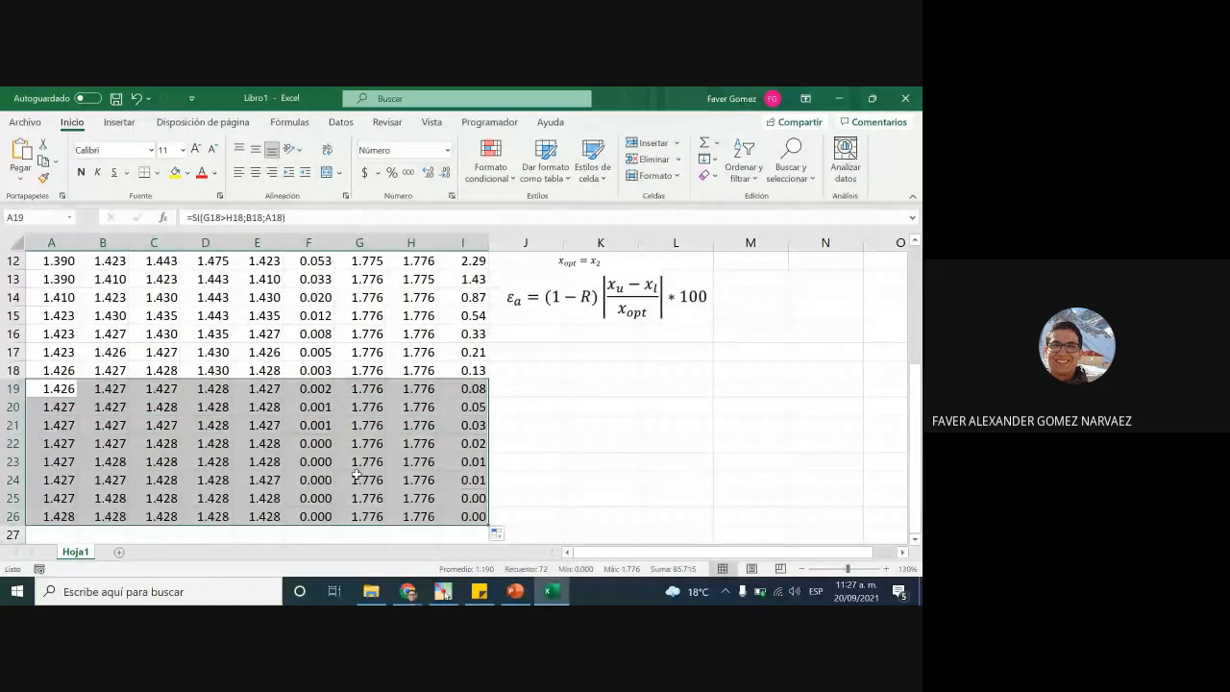
scroll(326, 495, "down", 1)
left_click(306, 516)
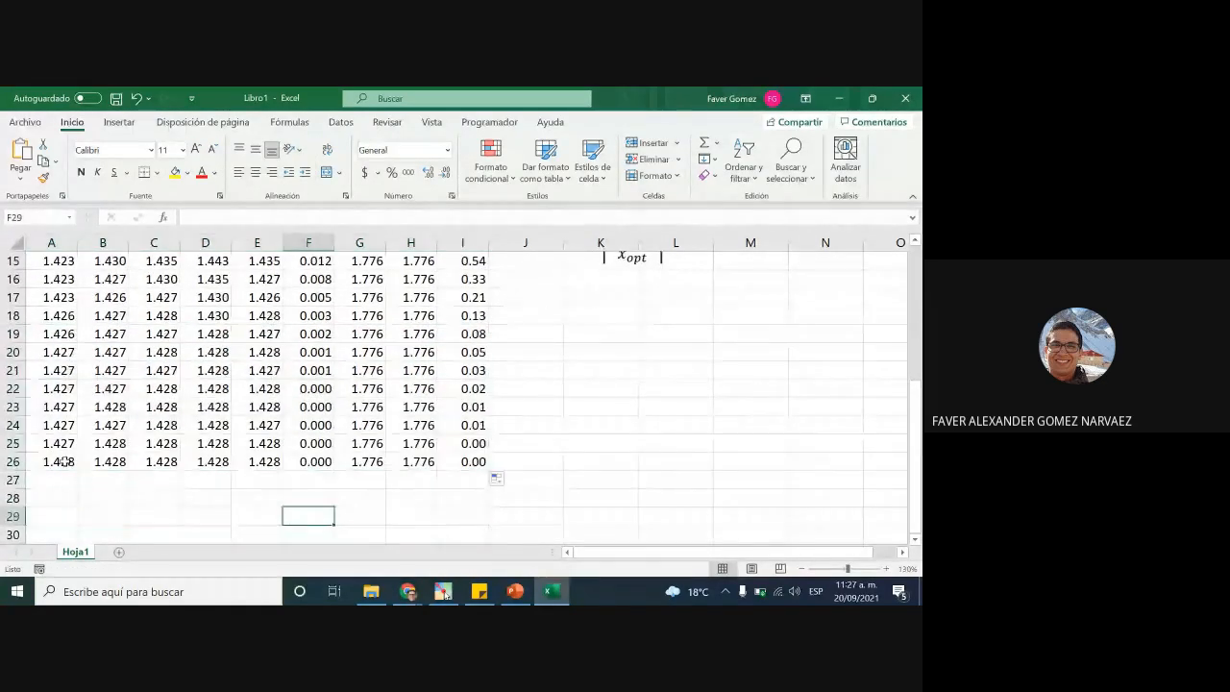
Step: Check the xl, x2, x1, xu, xopt and Ea values of the final iteration in row 26 against the earlier iterations
left_click_drag(63, 462, 238, 464)
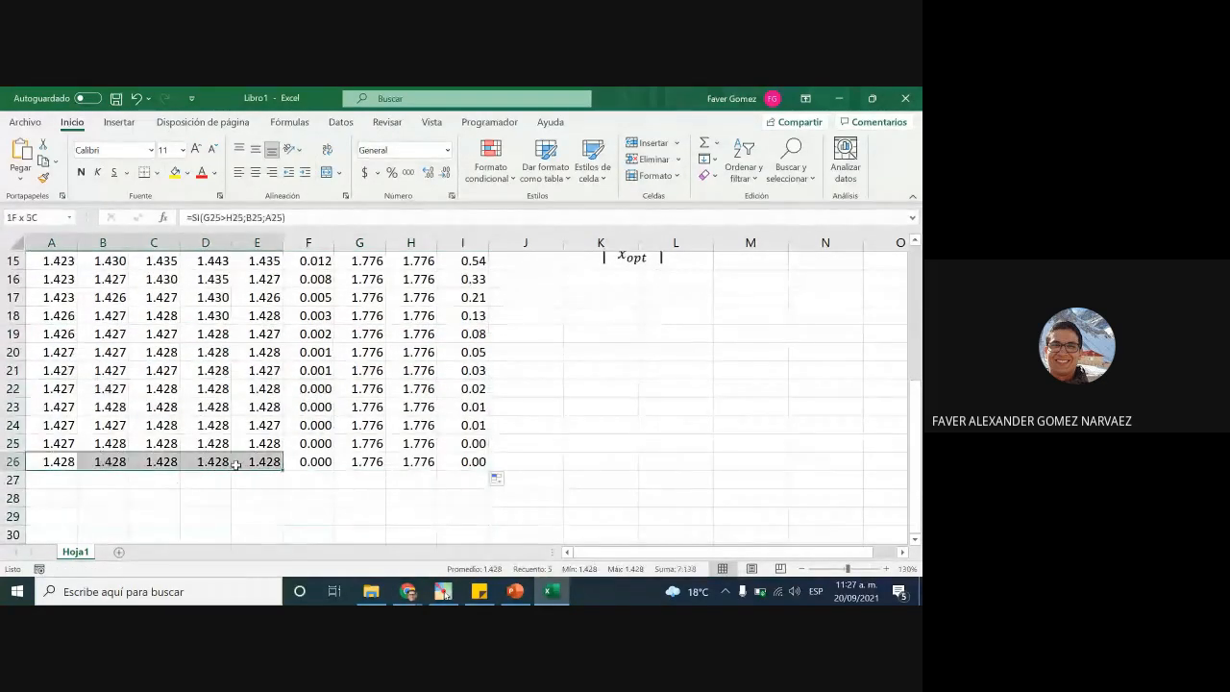
left_click(474, 463)
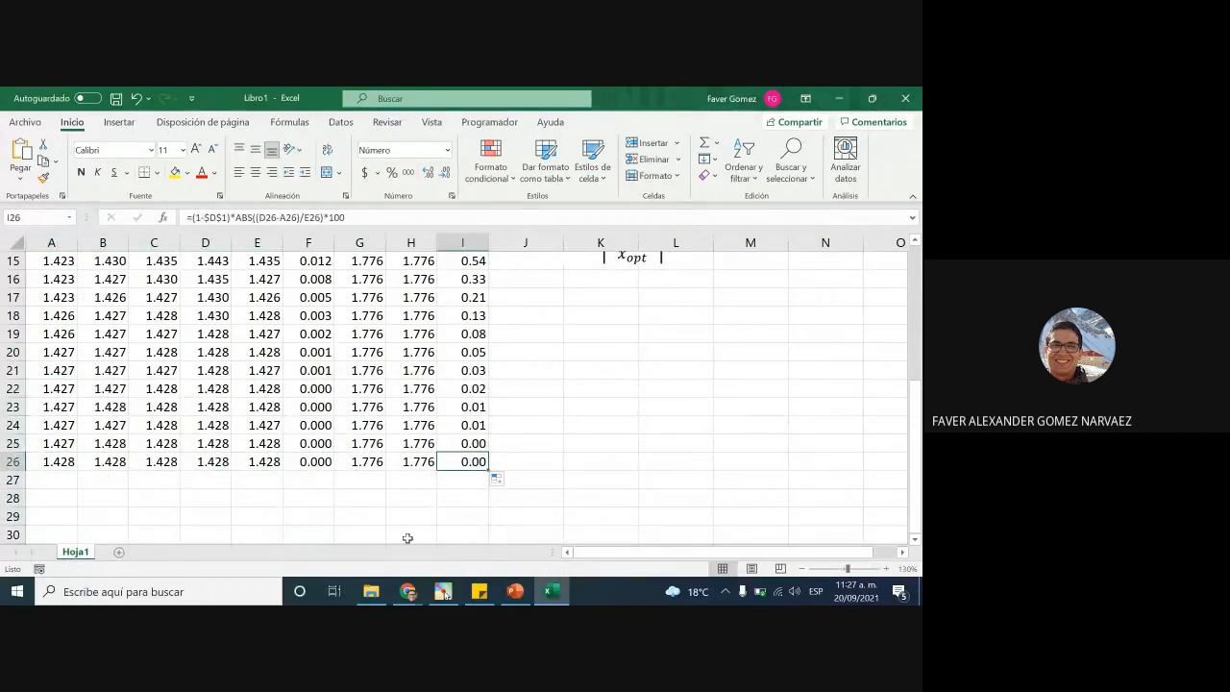
left_click_drag(64, 463, 251, 468)
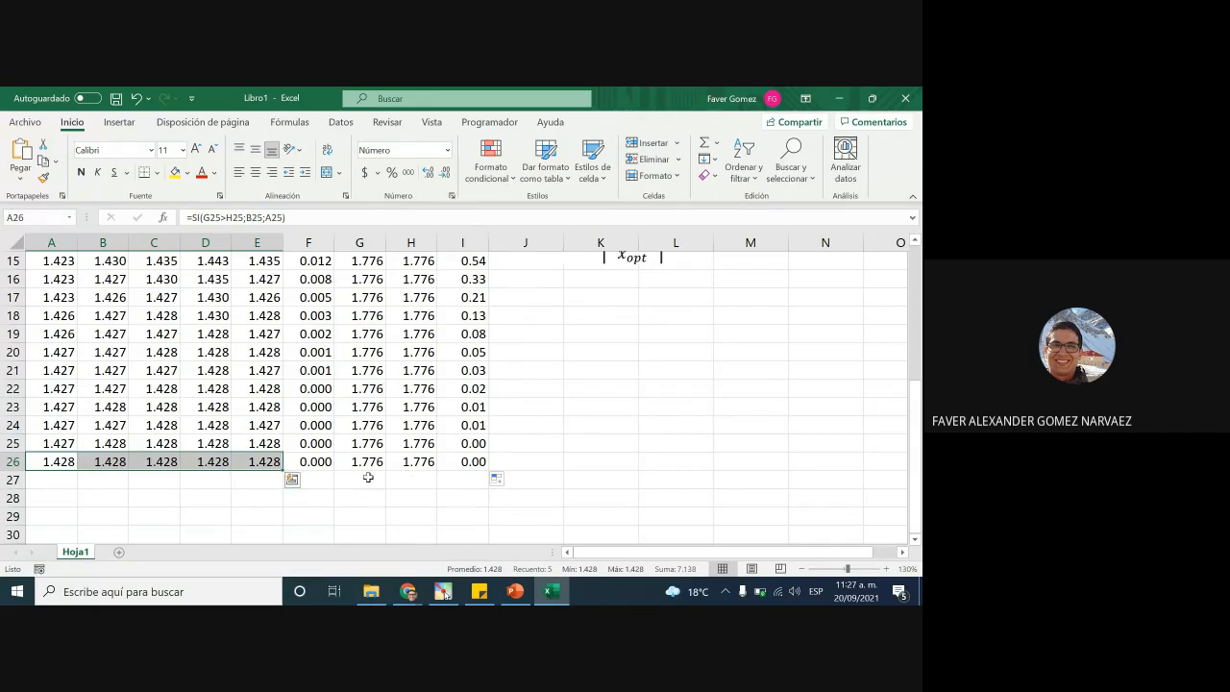
scroll(368, 478, "up", 3)
scroll(368, 478, "up", 2)
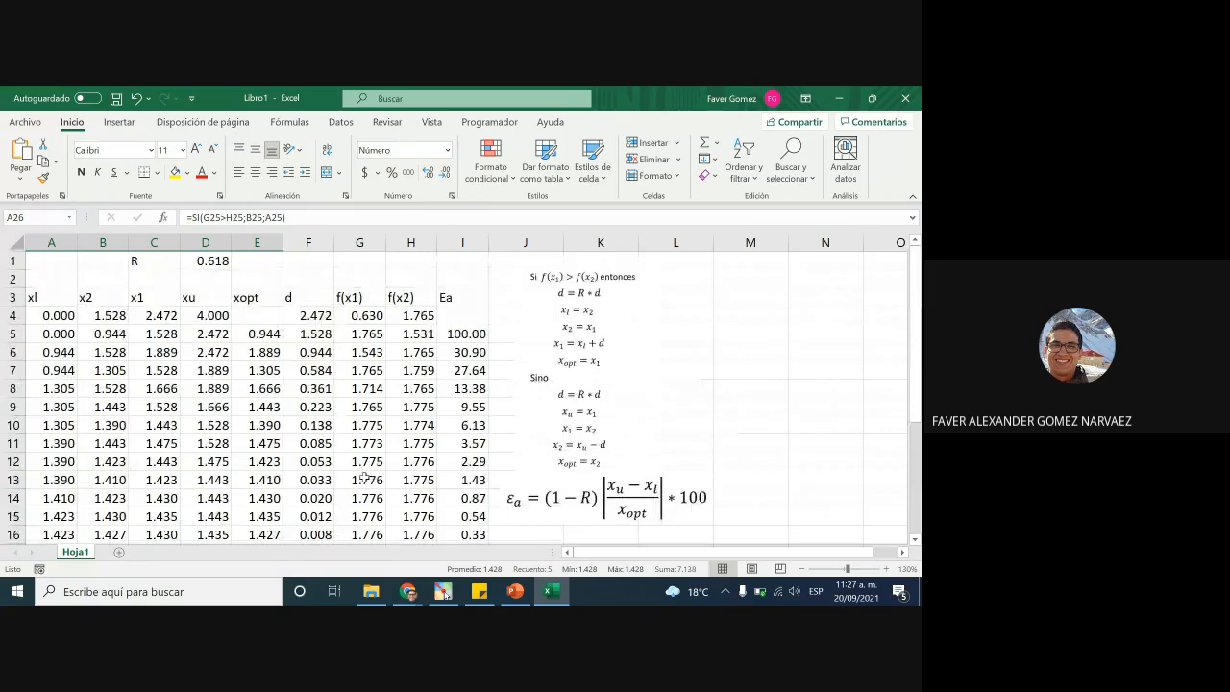
scroll(325, 466, "down", 4)
scroll(324, 465, "down", 1)
scroll(325, 465, "up", 4)
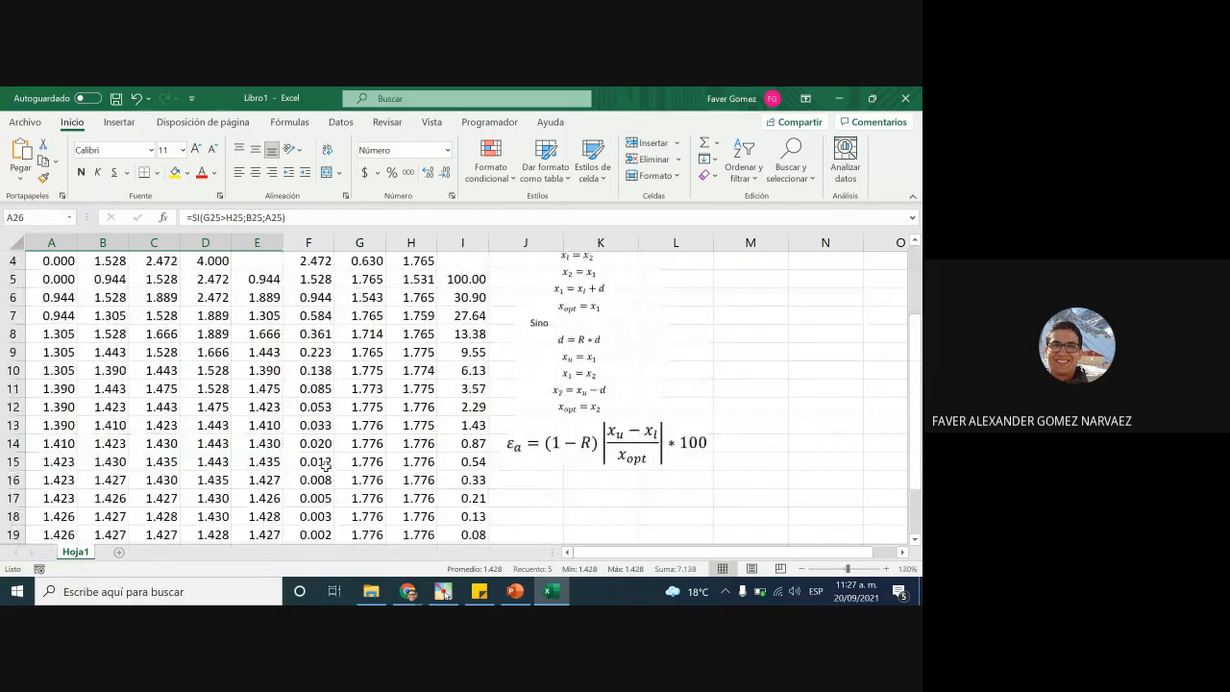
scroll(397, 422, "up", 1)
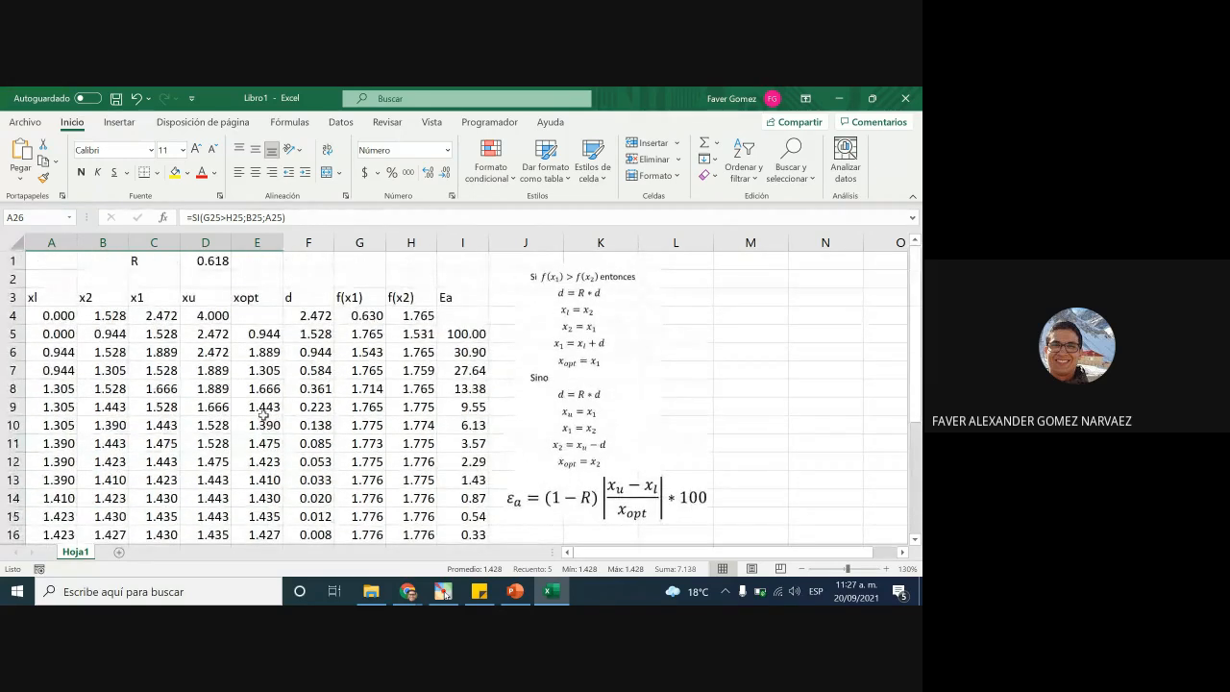
scroll(120, 394, "down", 6)
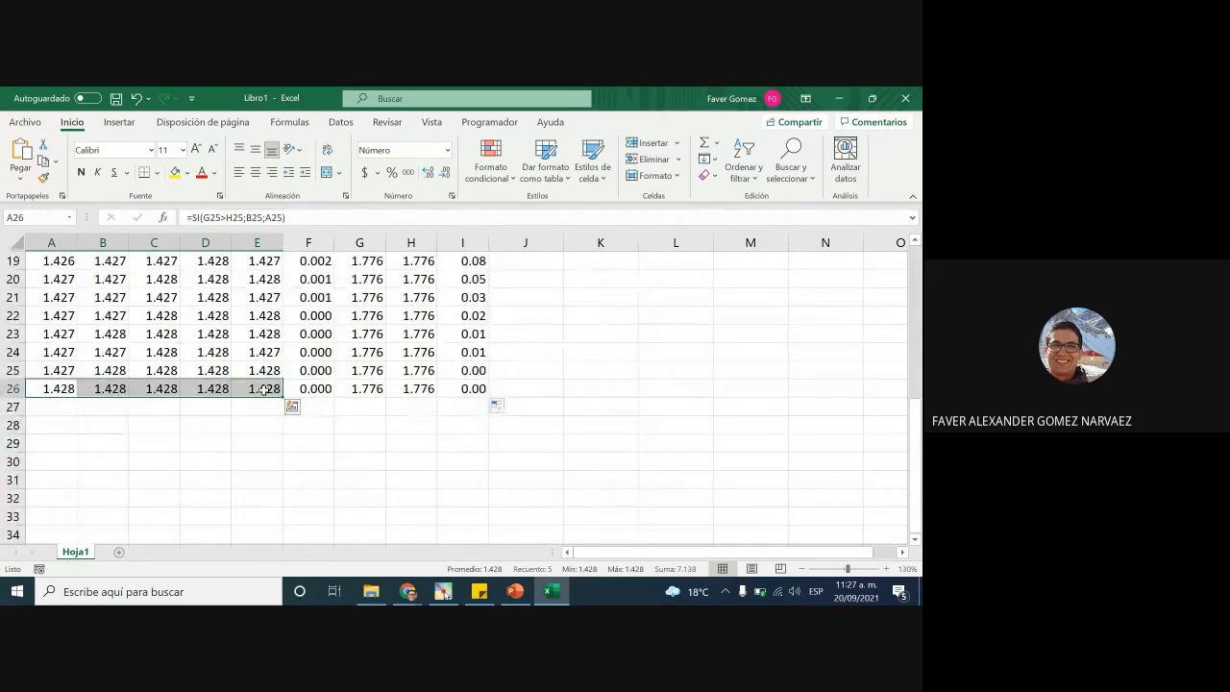
Step: Review how xopt in column E evolves between the first iterations and the last one
left_click(261, 388)
scroll(265, 390, "up", 6)
left_click(264, 298)
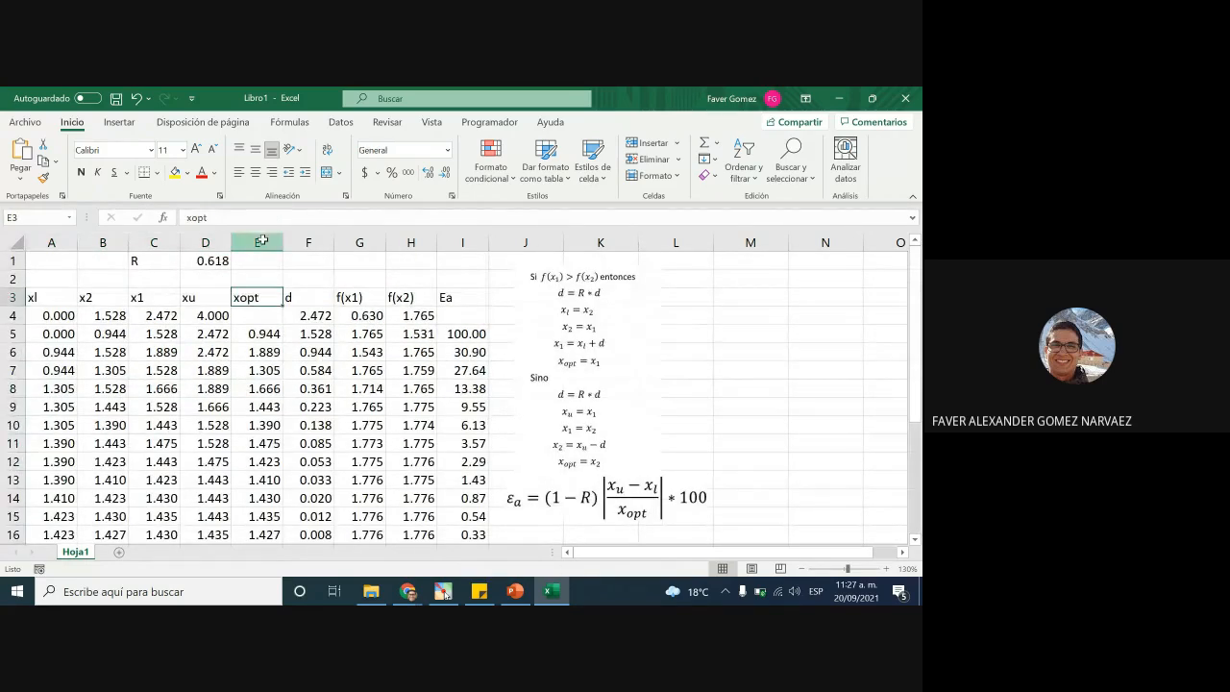
left_click(257, 242)
scroll(260, 457, "down", 7)
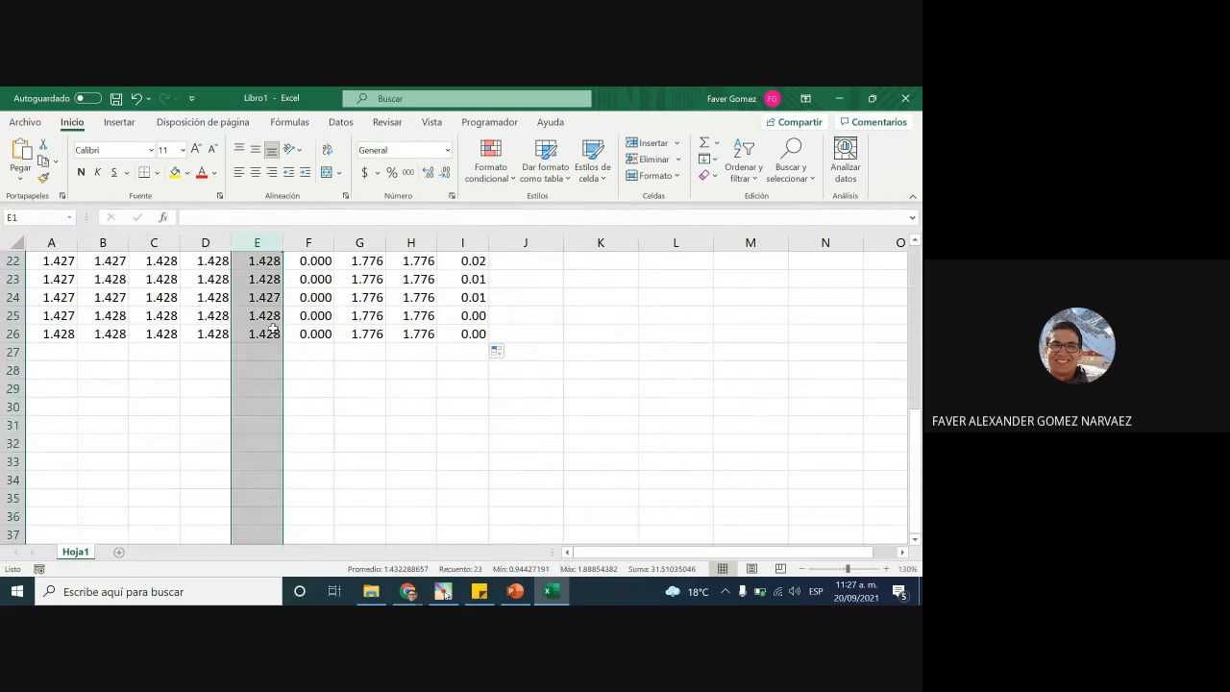
scroll(276, 377, "up", 7)
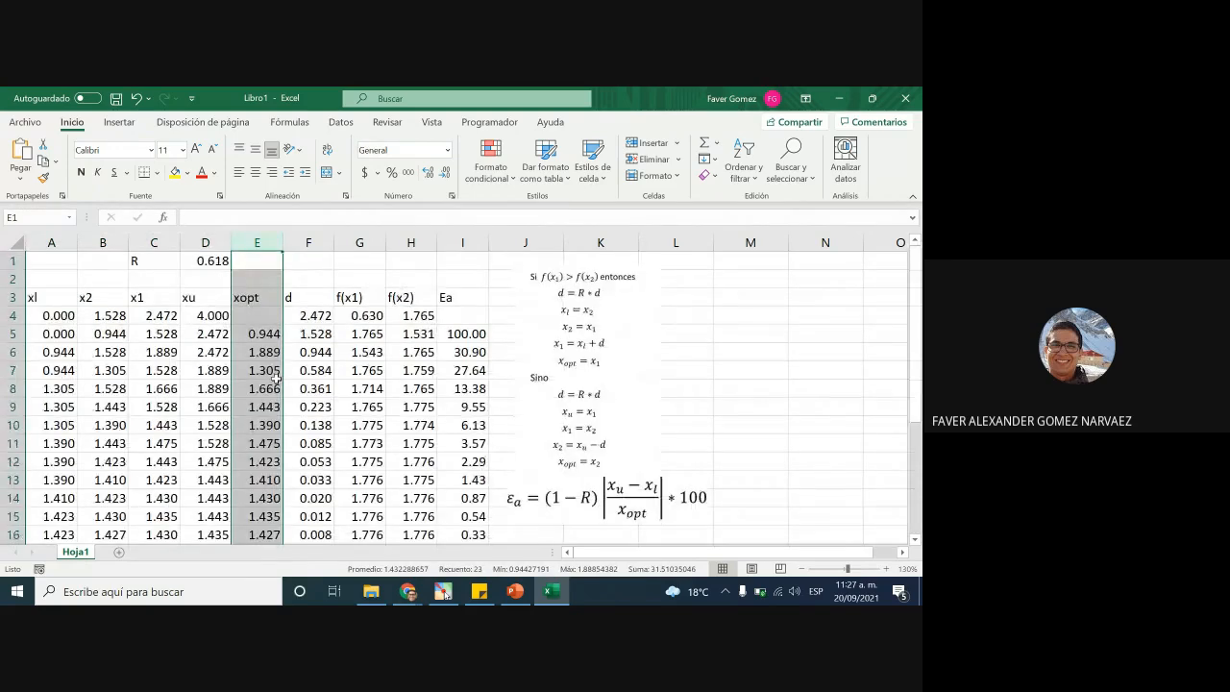
left_click(268, 349)
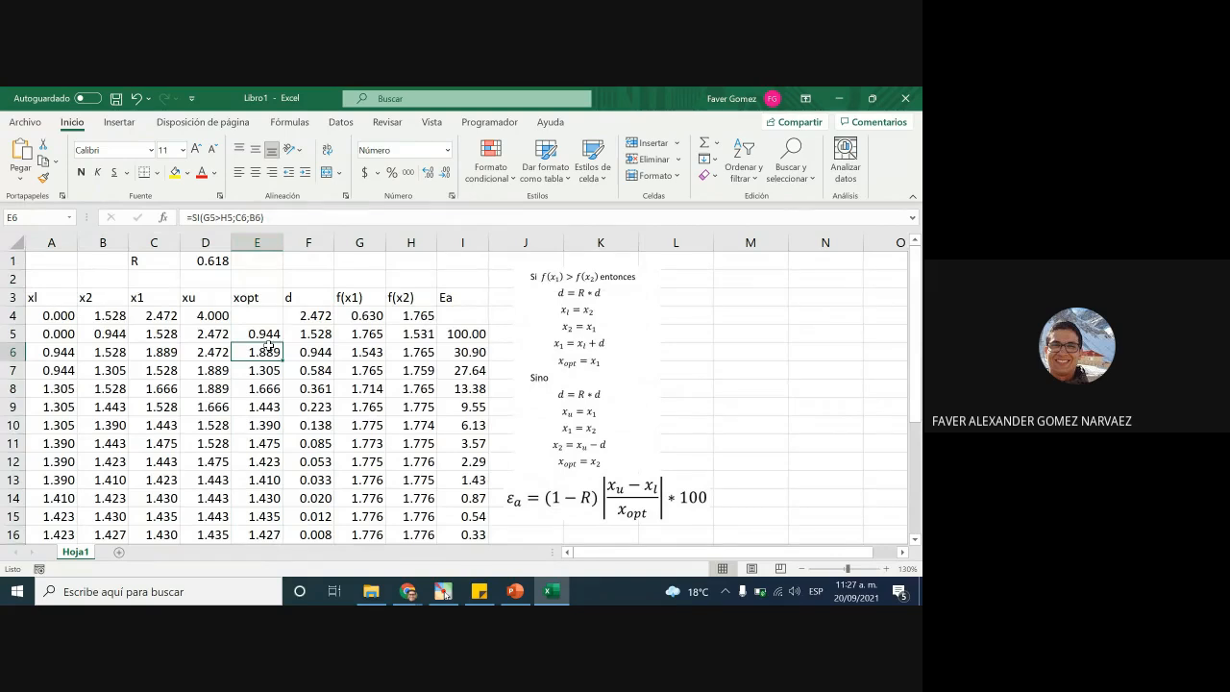
Step: Examine the starting limits xl and xu in row 4, the update-rule picture and the SI formula in A5
left_click(64, 317)
left_click(222, 317)
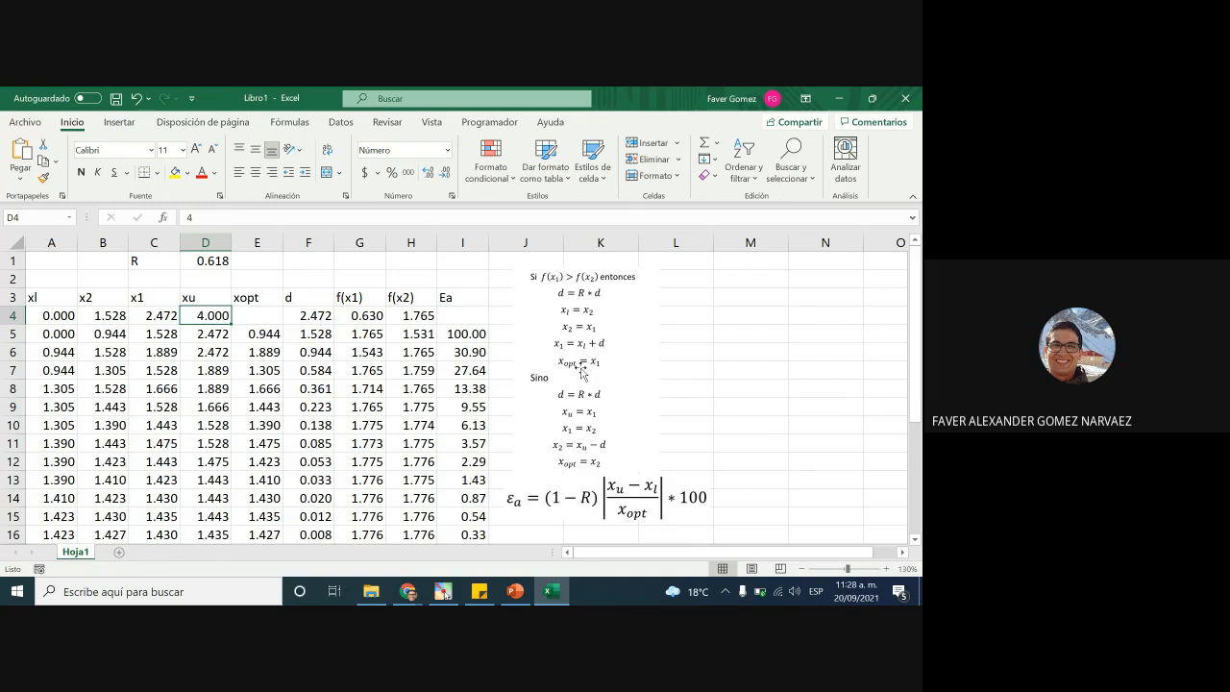
left_click(572, 377)
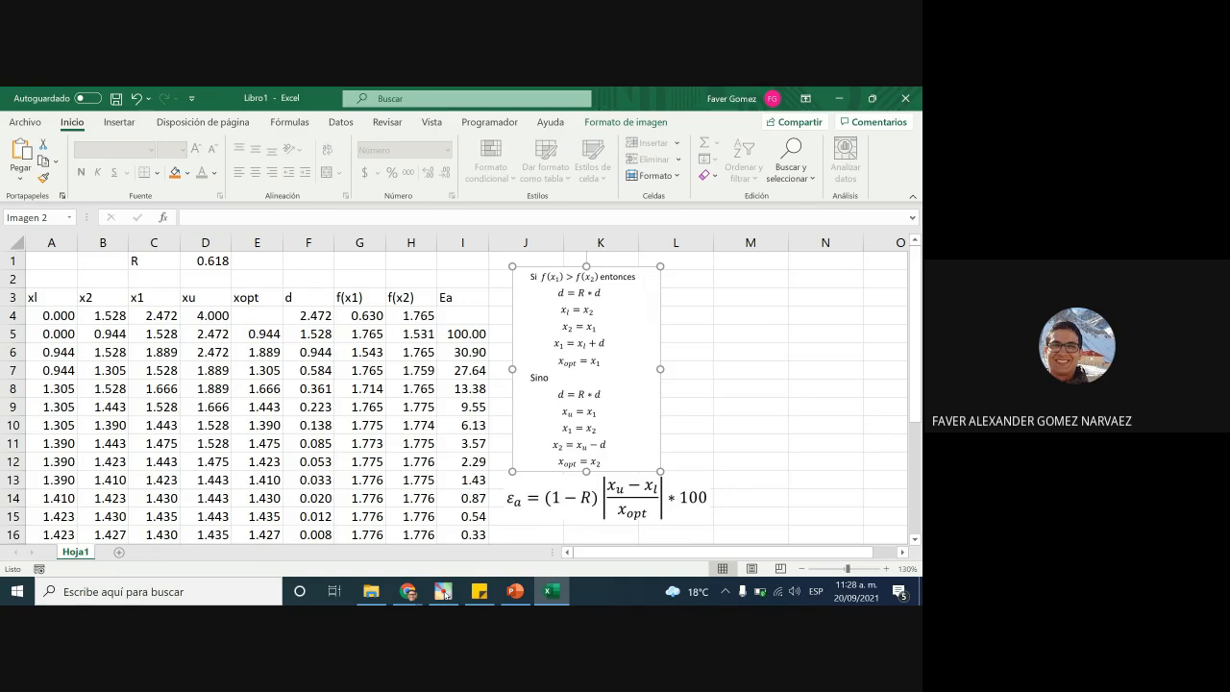
left_click(56, 332)
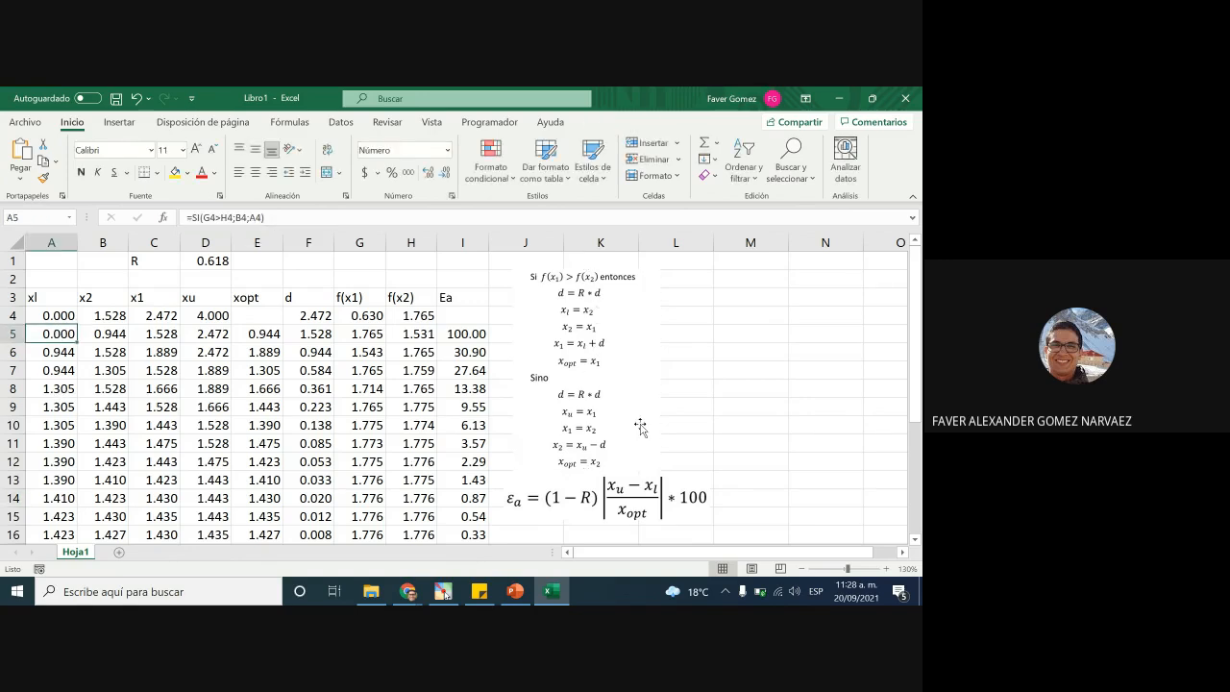
left_click(768, 375)
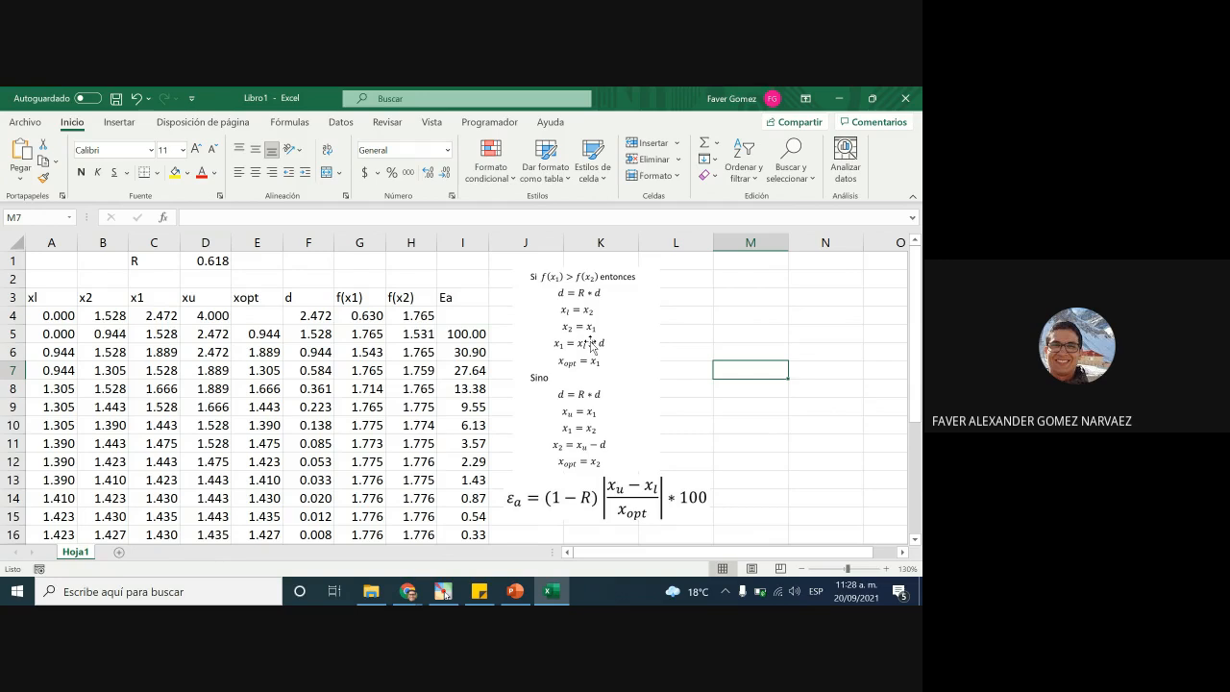
Step: Open the Visual Basic editor, add a standard module to the workbook and maximize its code window
left_click(499, 122)
left_click(21, 158)
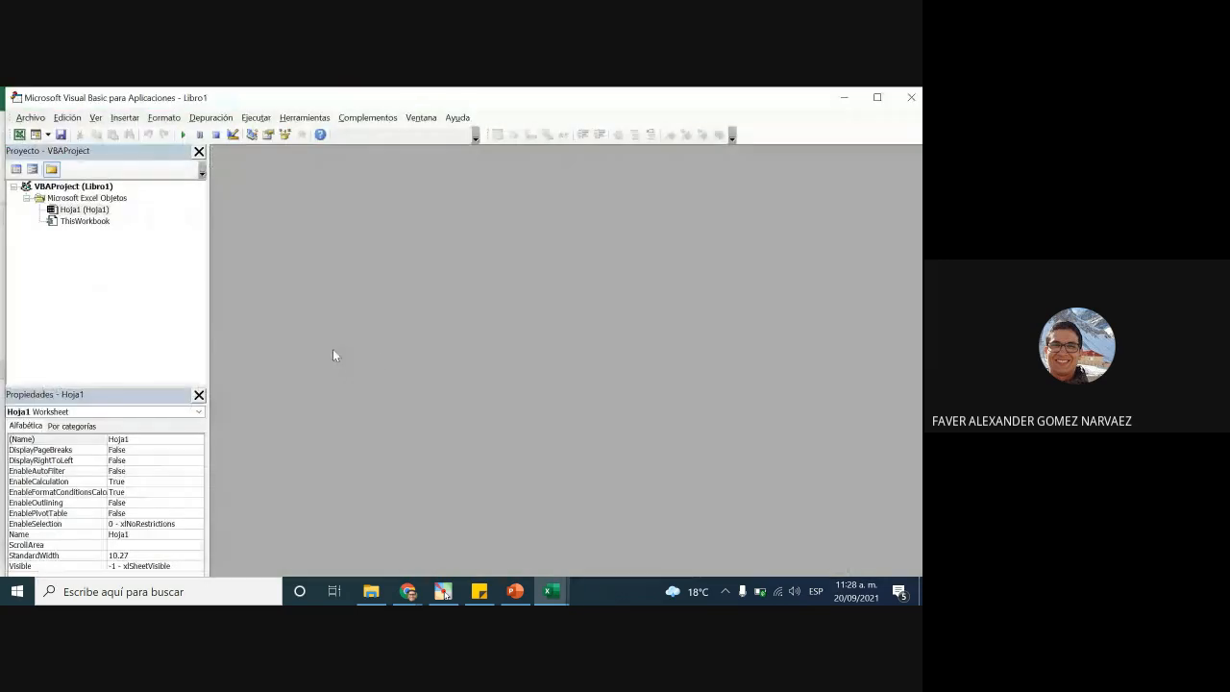
left_click(124, 118)
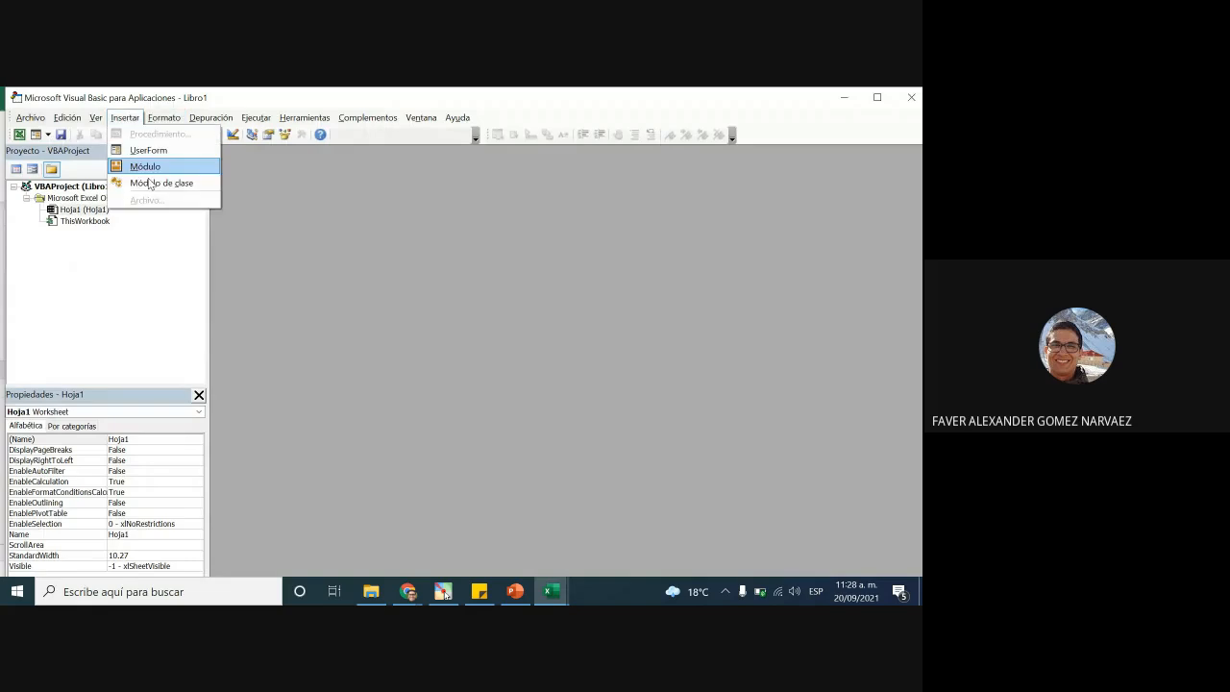
left_click(175, 167)
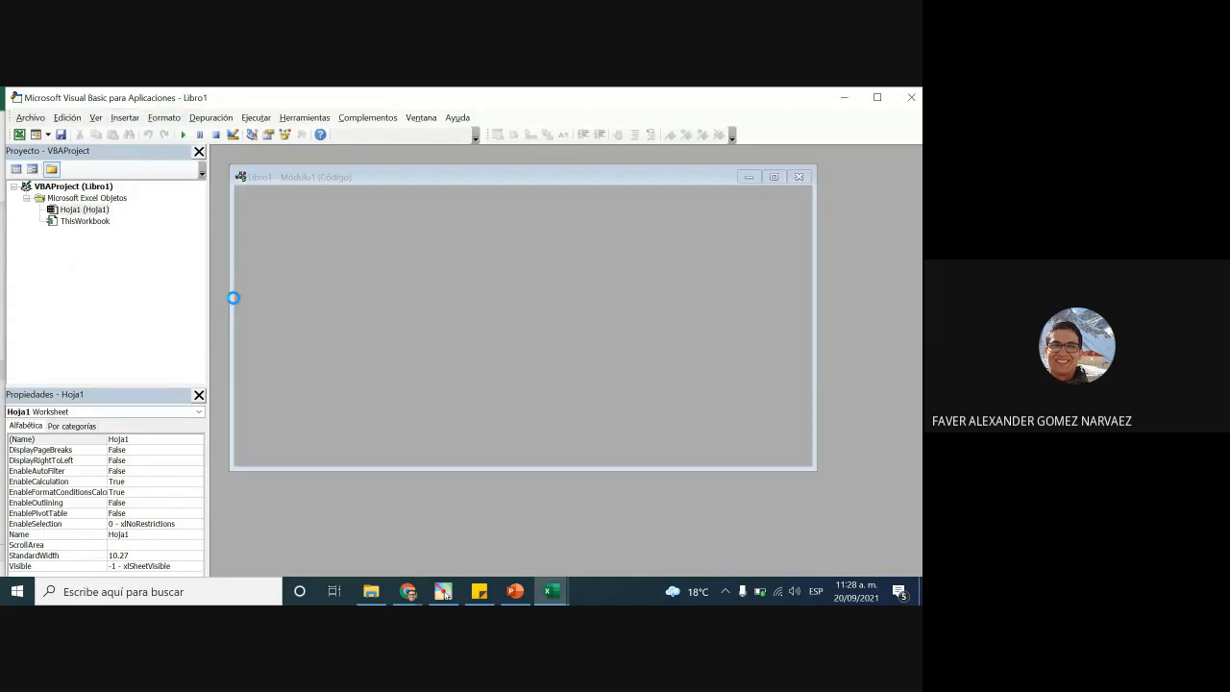
left_click(254, 180)
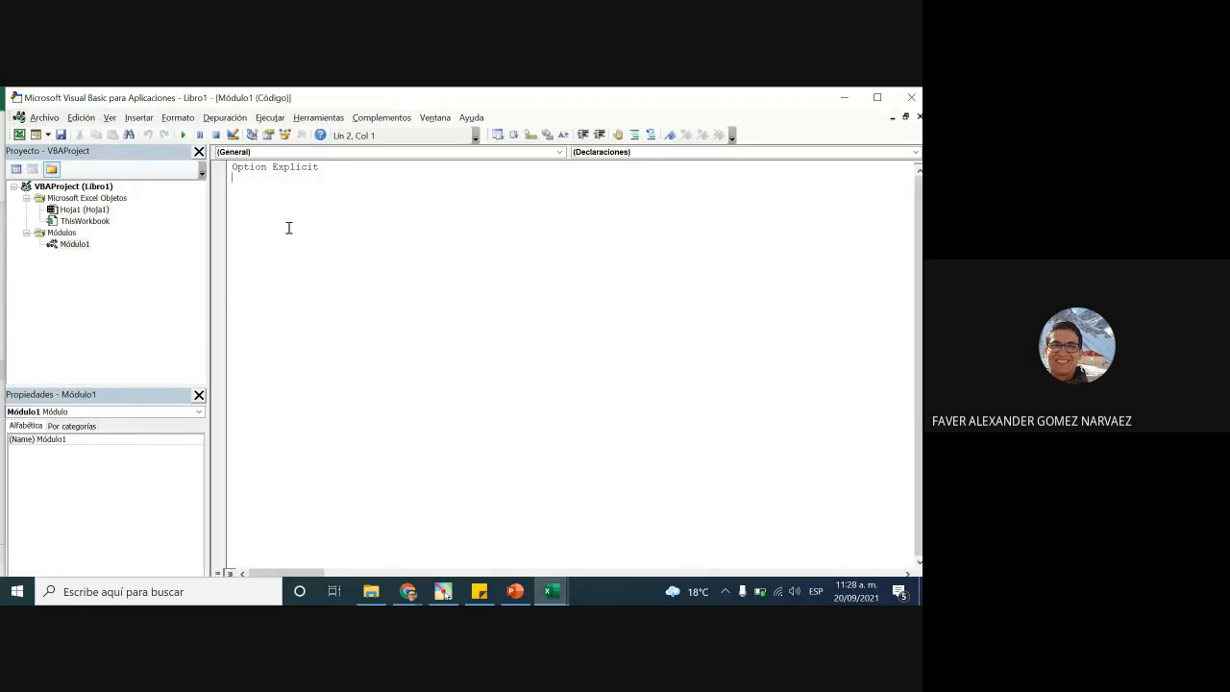
Step: Create an empty procedure named seccion_dorada in the new module
left_click(289, 228)
type("s")
type("ub seccoi")
key("BackSpace")
key("BackSpace")
type("cion_dorada")
key("Return")
key("Return")
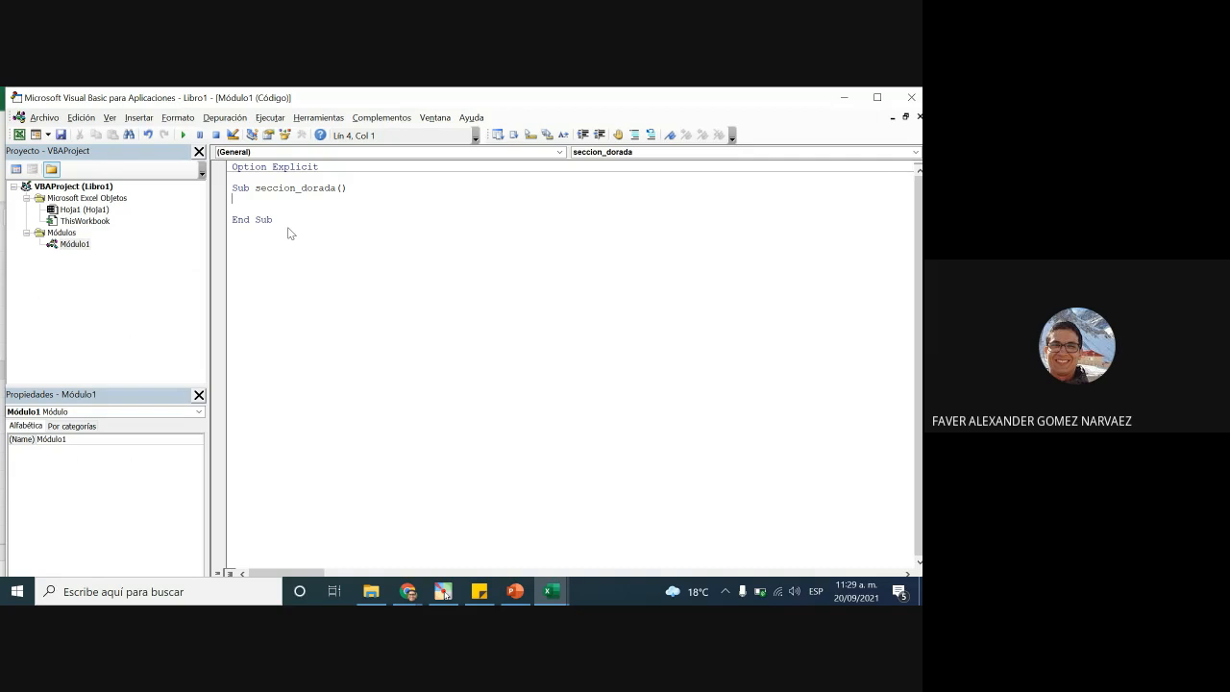
Step: Declare the function fun(x As Double) As Double above the seccion_dorada procedure
left_click(233, 188)
key("Return")
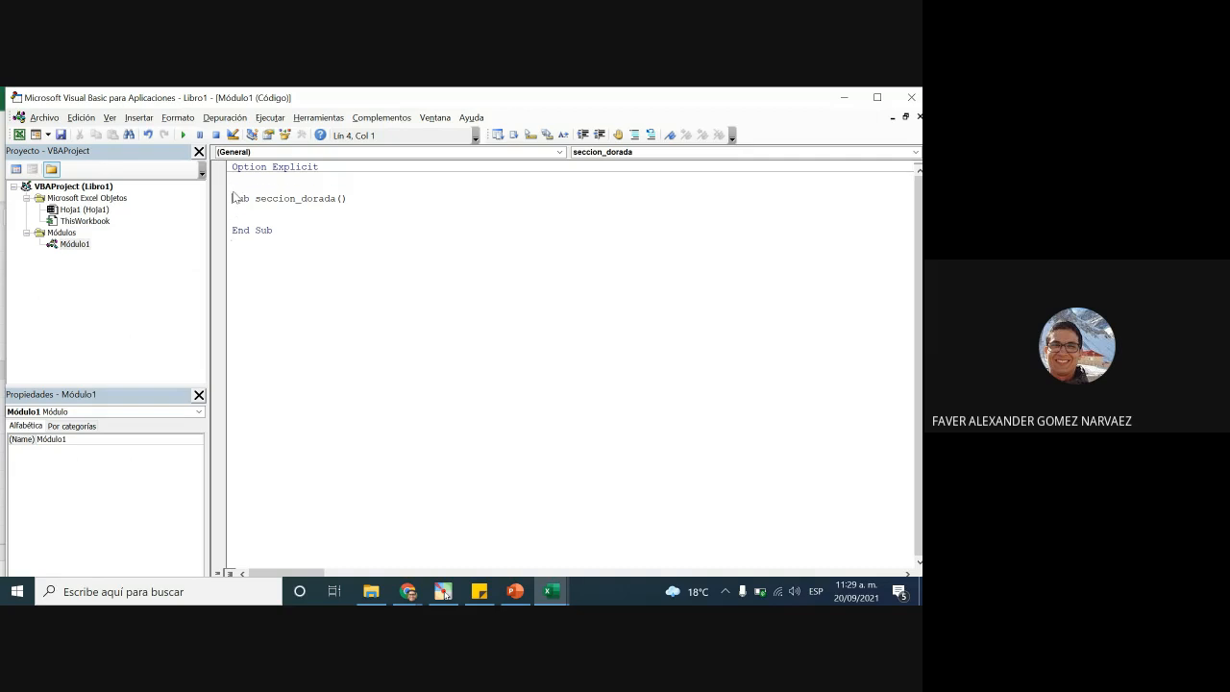
type("function")
type("fun (x as double")
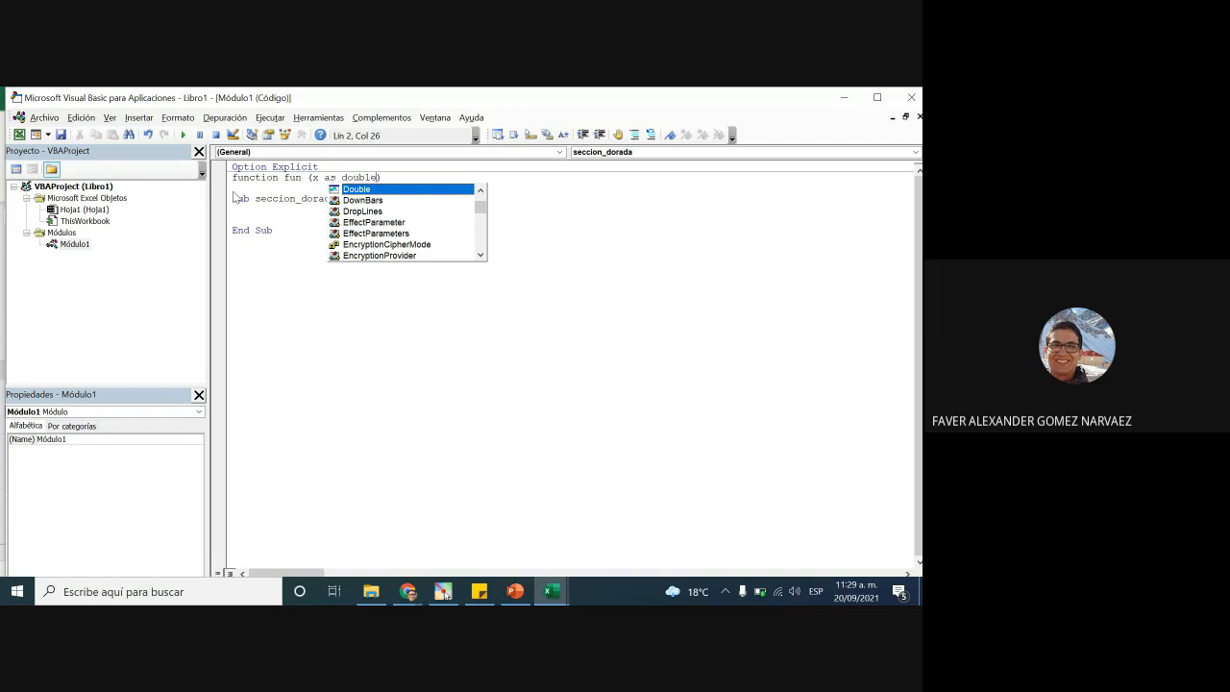
key("Right")
type("as ")
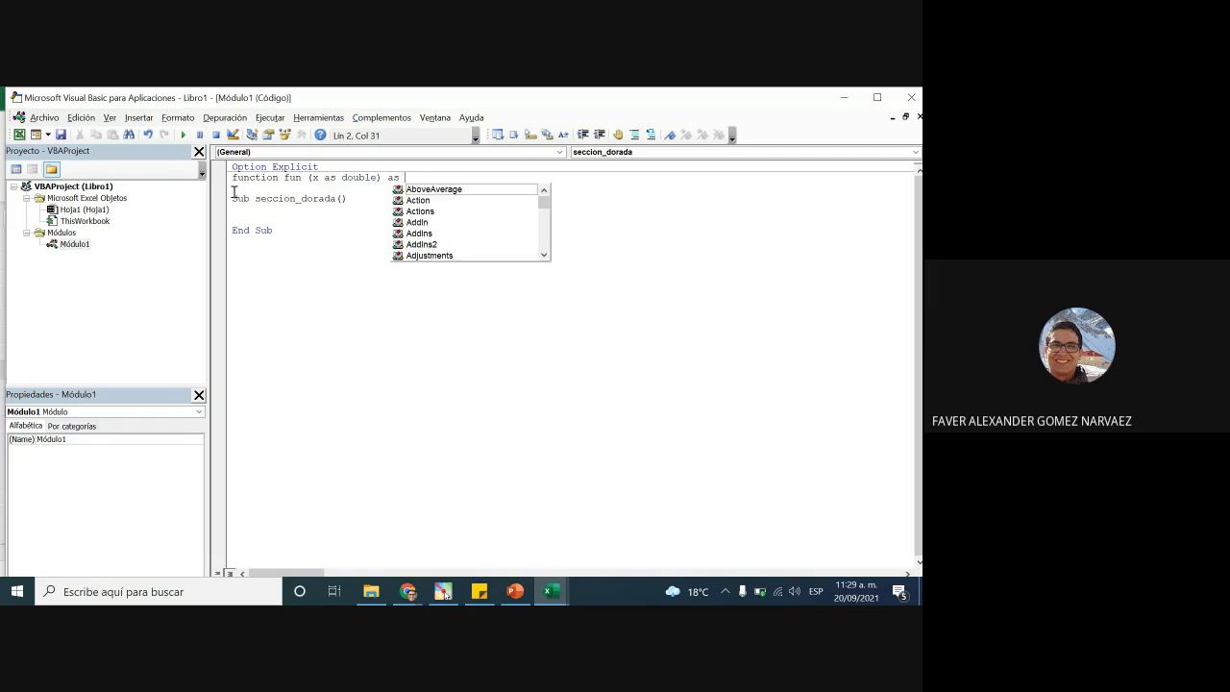
type("double")
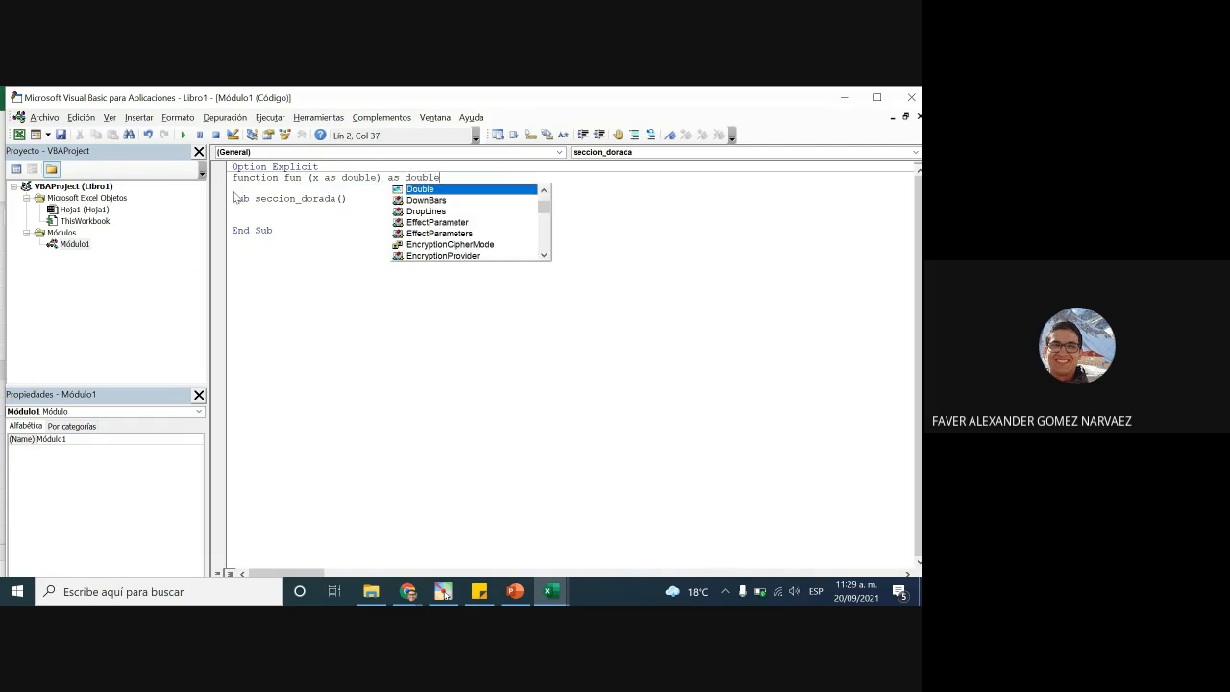
key("Return")
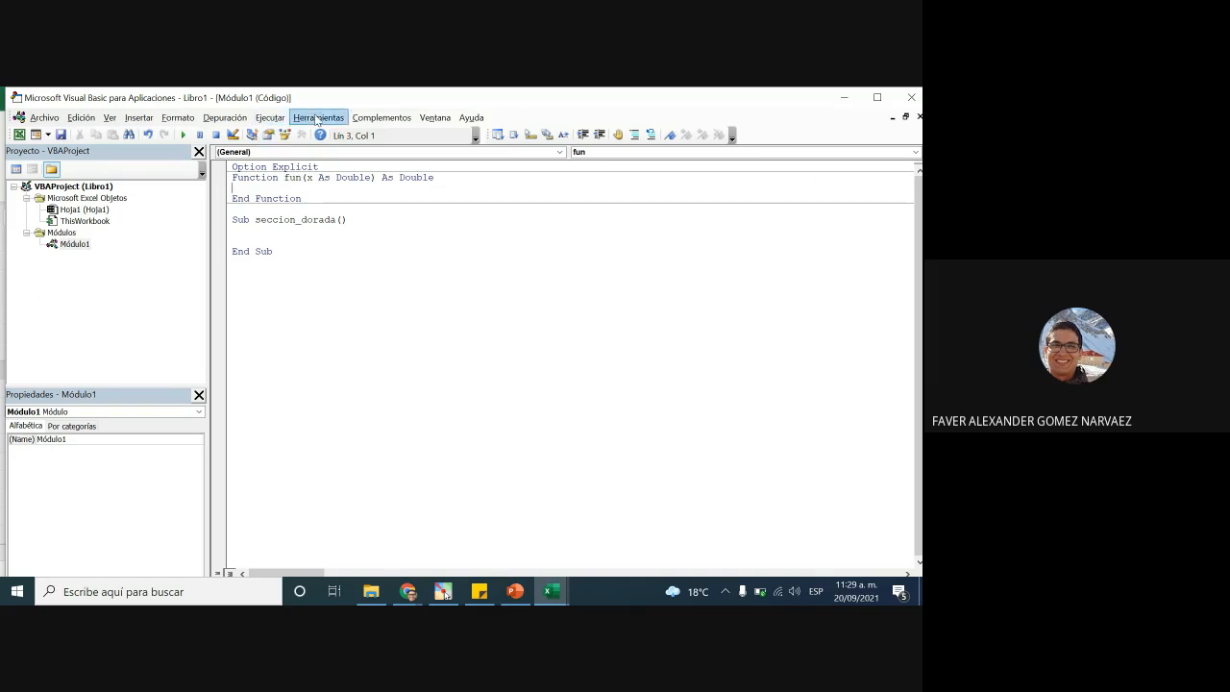
Step: Set the code editor's font size to 16 in the editor format options
left_click(317, 118)
left_click(352, 184)
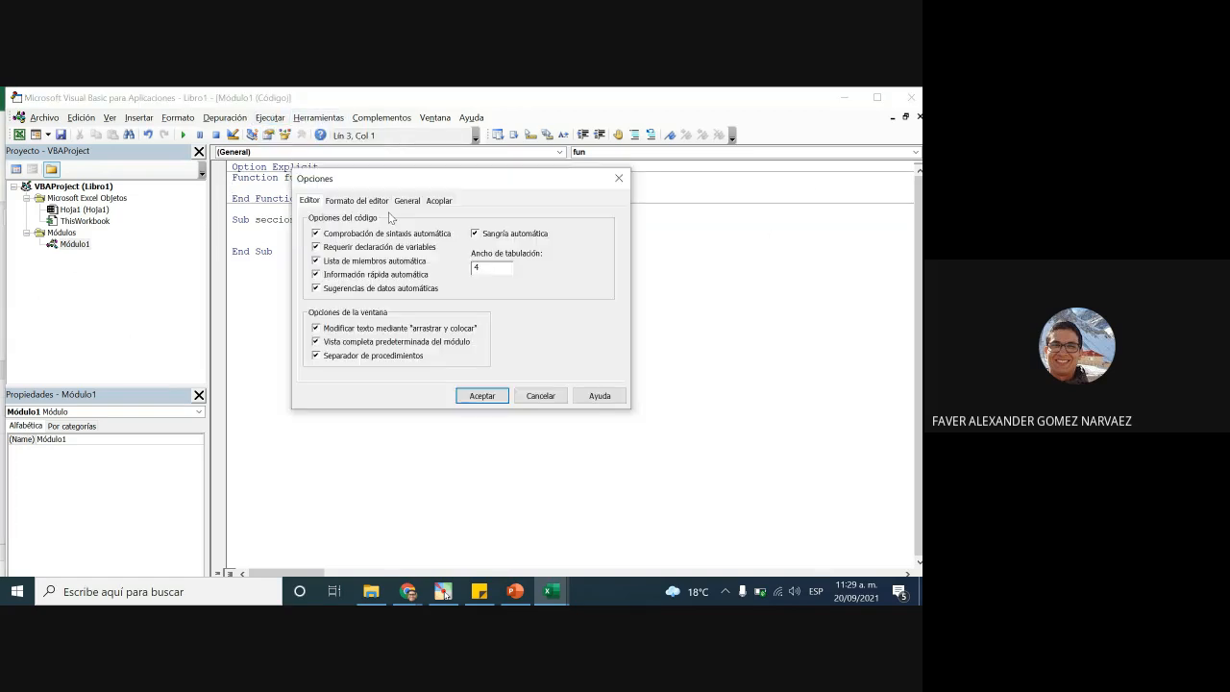
left_click(407, 199)
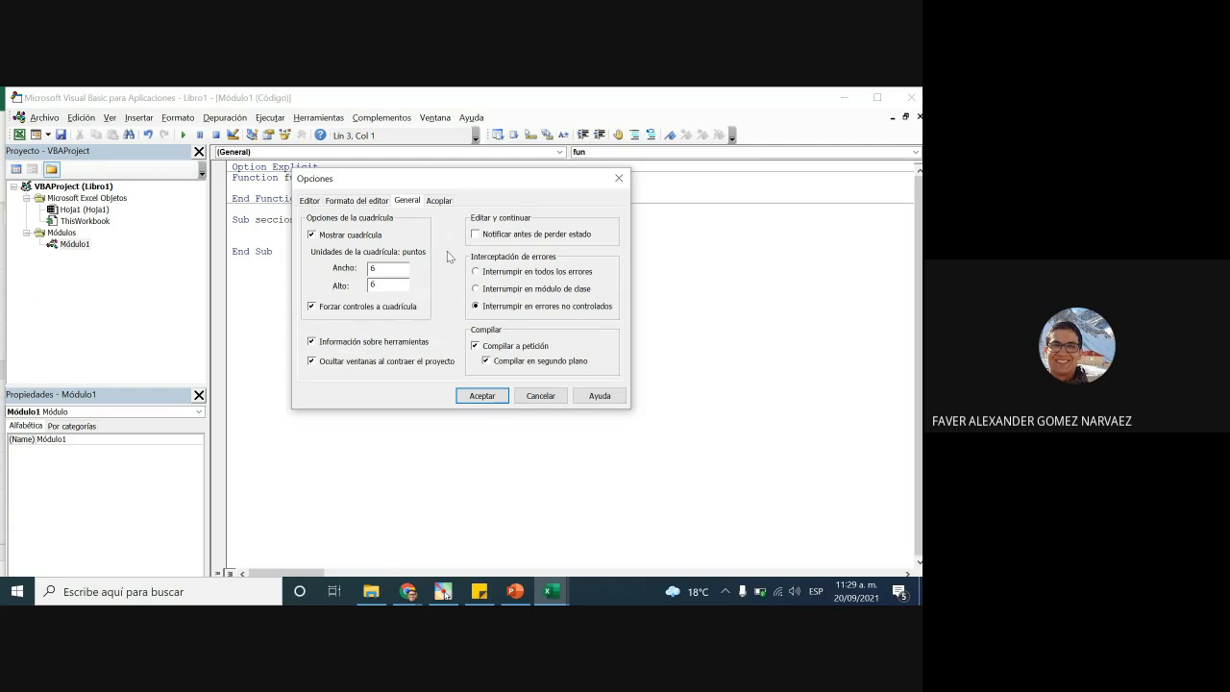
left_click(357, 200)
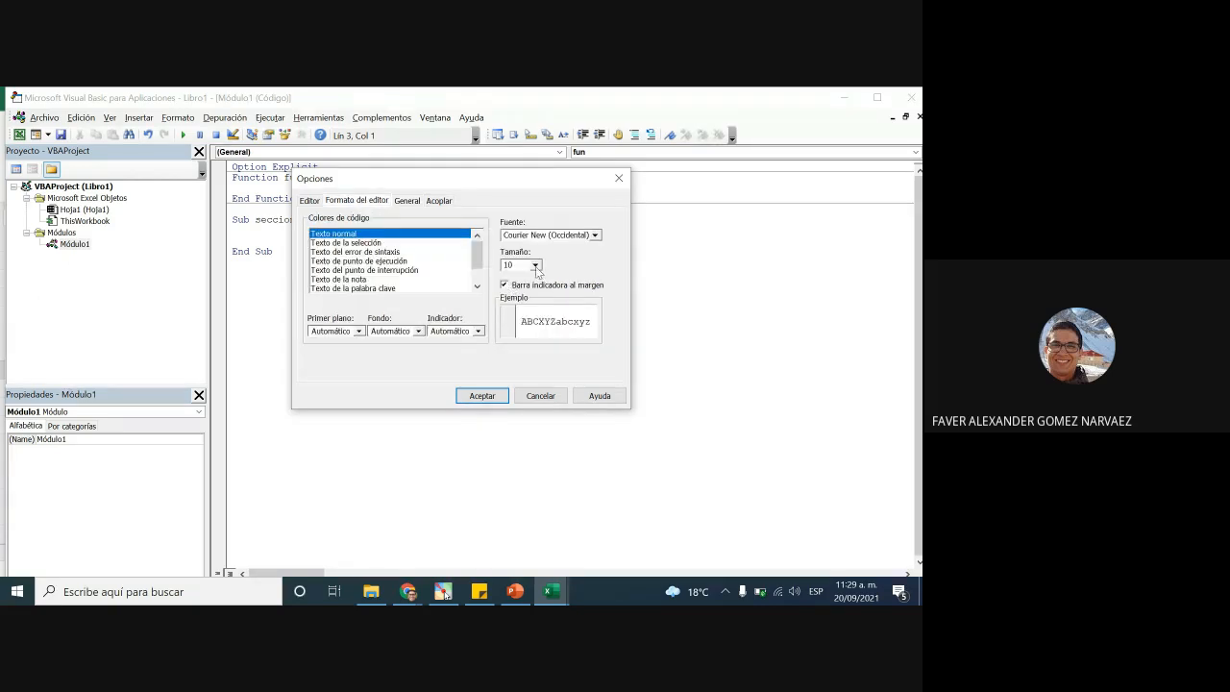
left_click(535, 264)
left_click(522, 315)
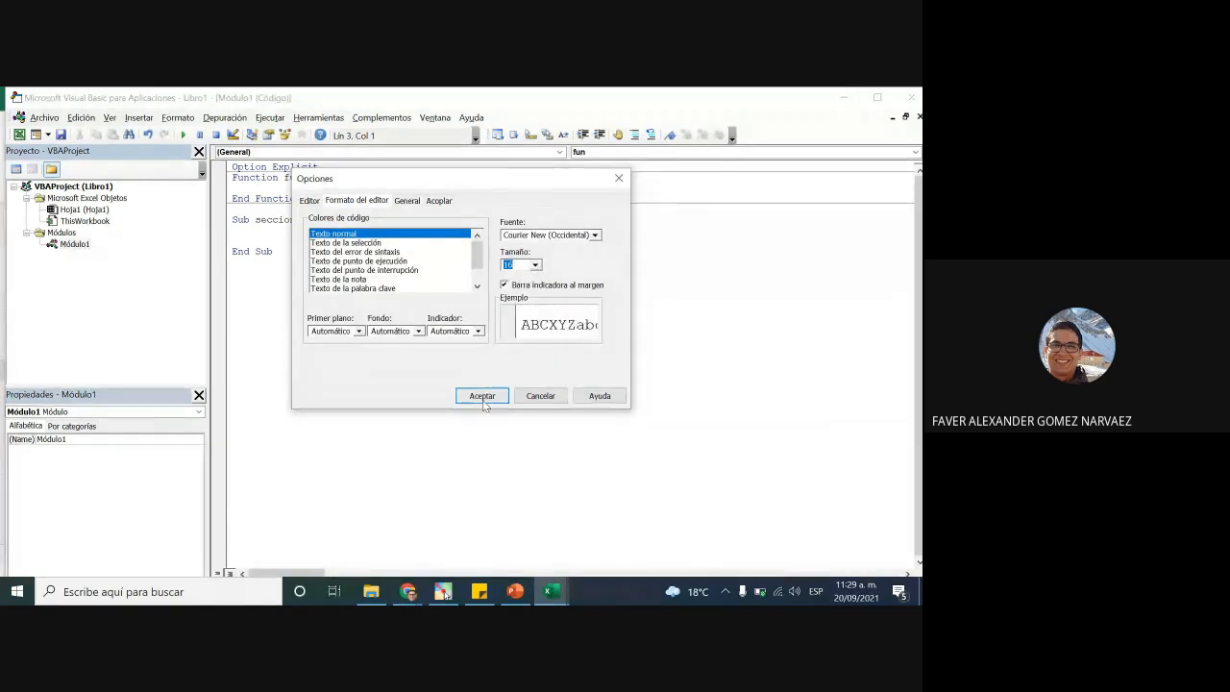
left_click(481, 395)
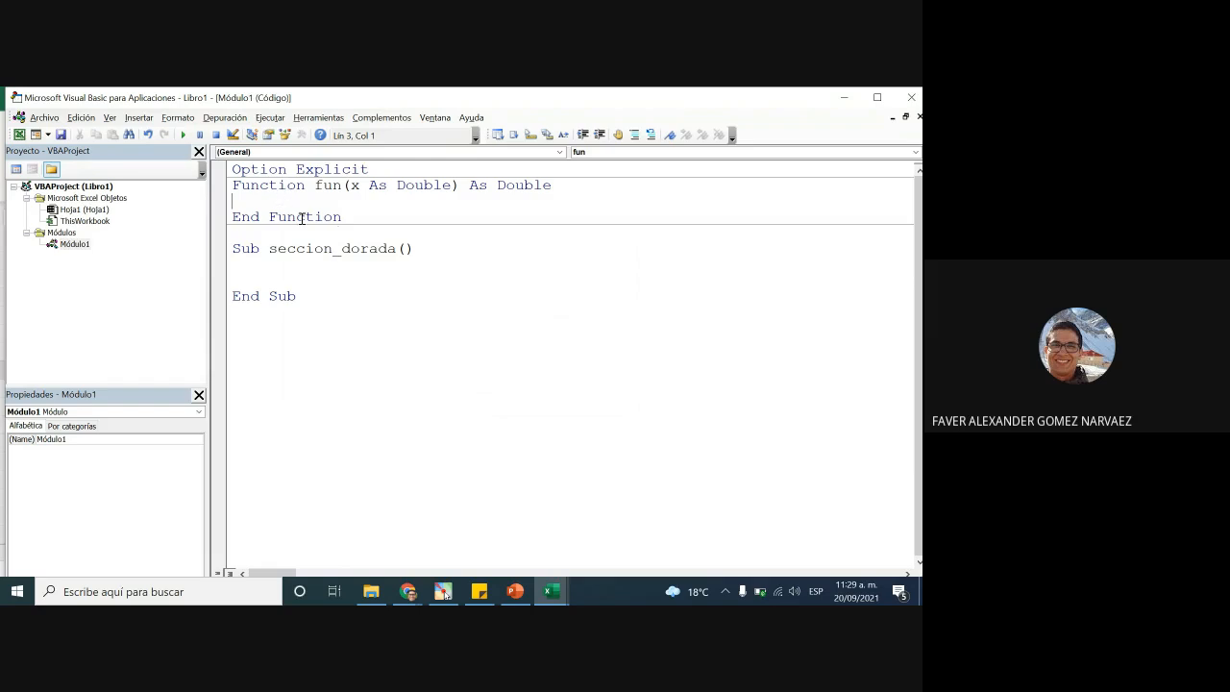
Step: Write the body of the function as fun = Sin(x) - x ^ 2 / 10
type("fun=sin(x)- x^2 /10")
key("Return")
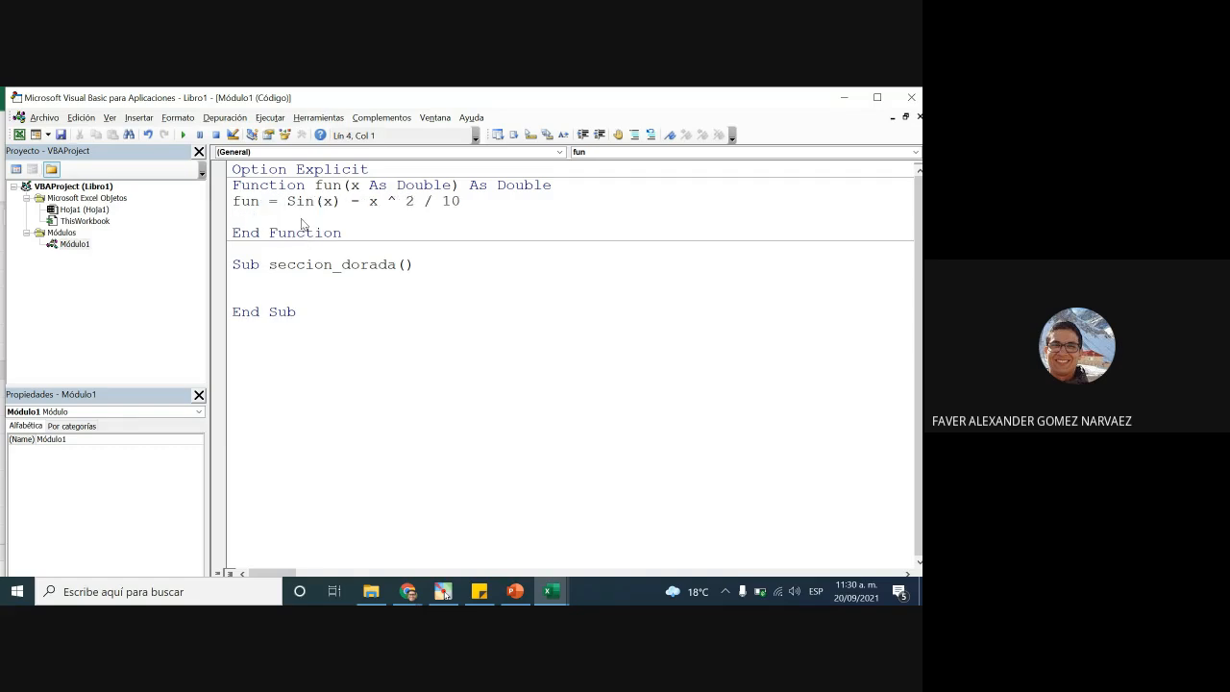
Step: Check the objective function on the PowerPoint slide and correct the function body to fun = 2 * Sin(x) - x ^ 2 / 10
key("BackSpace")
left_click(515, 591)
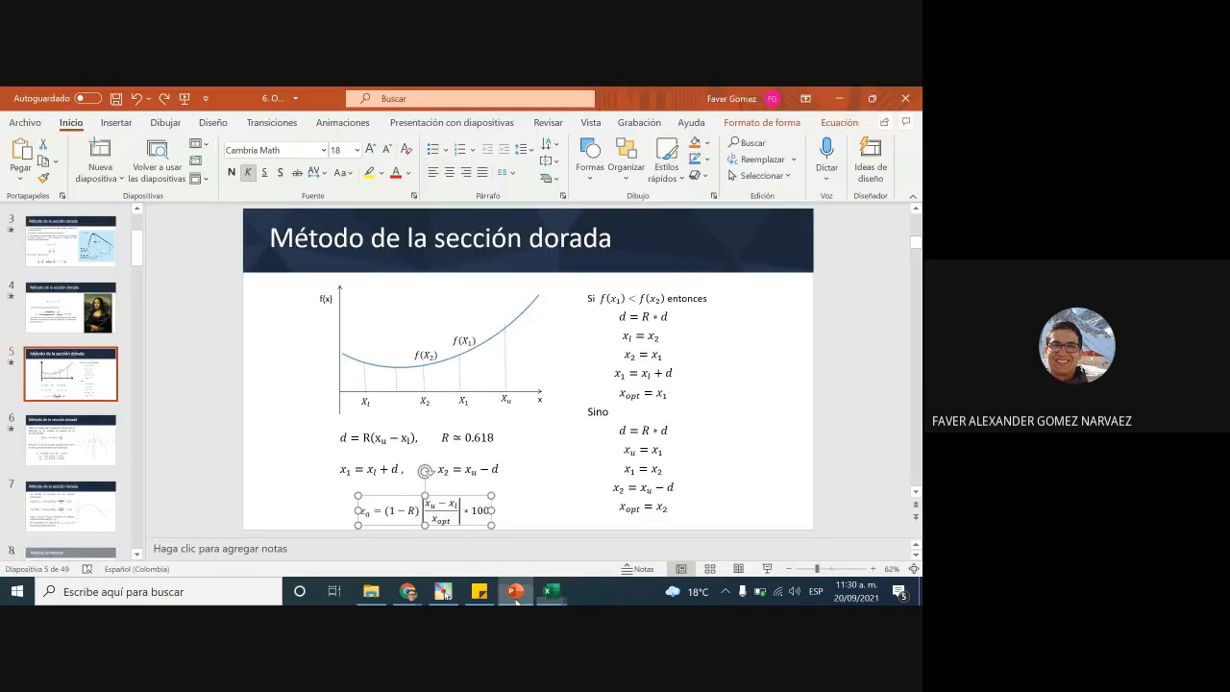
left_click(102, 452)
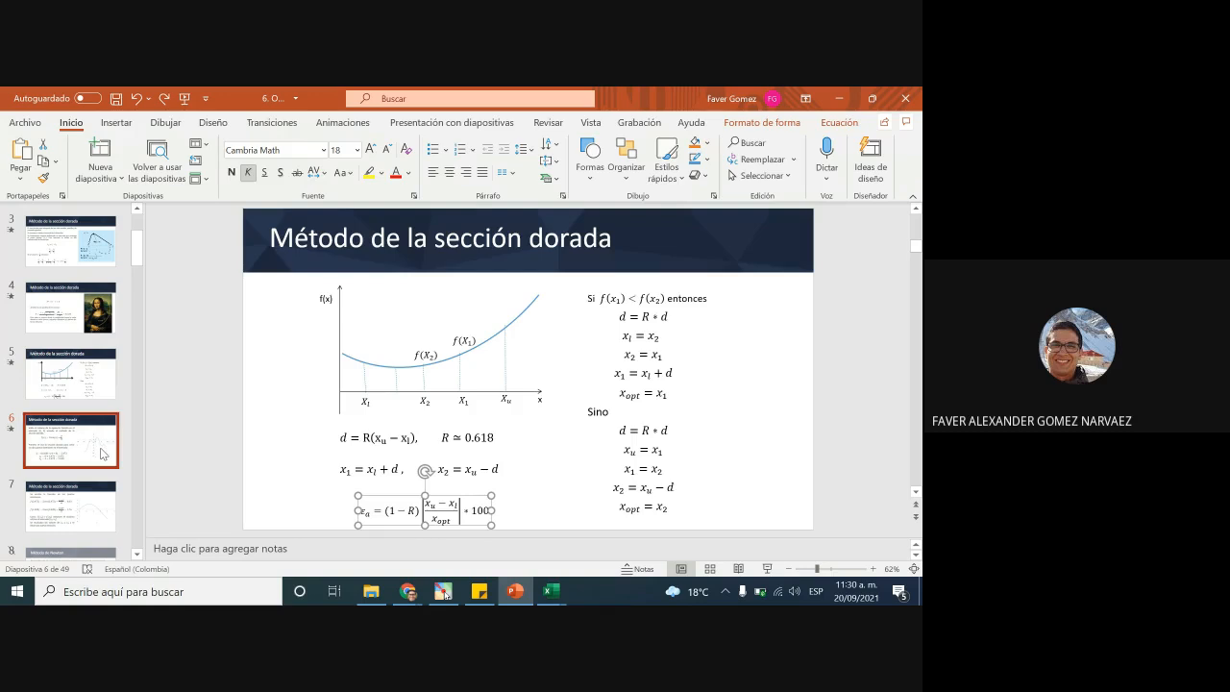
left_click(394, 354)
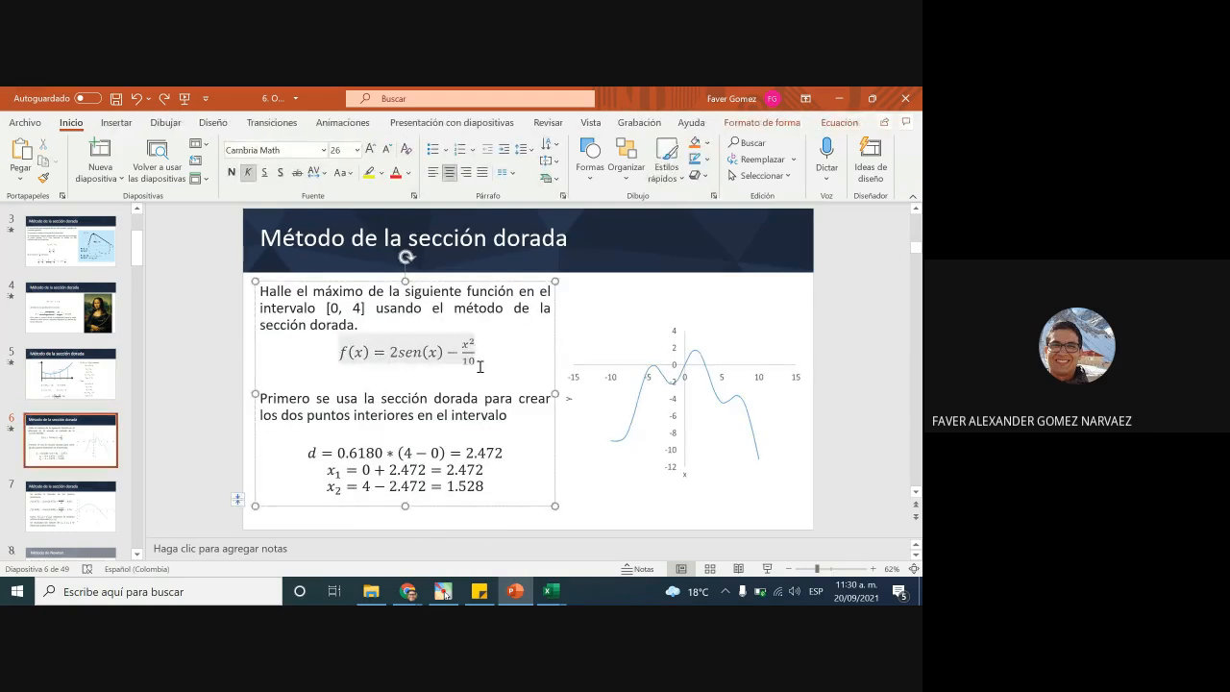
key("alt+Tab")
left_click(295, 202)
type("2 *")
left_click(295, 218)
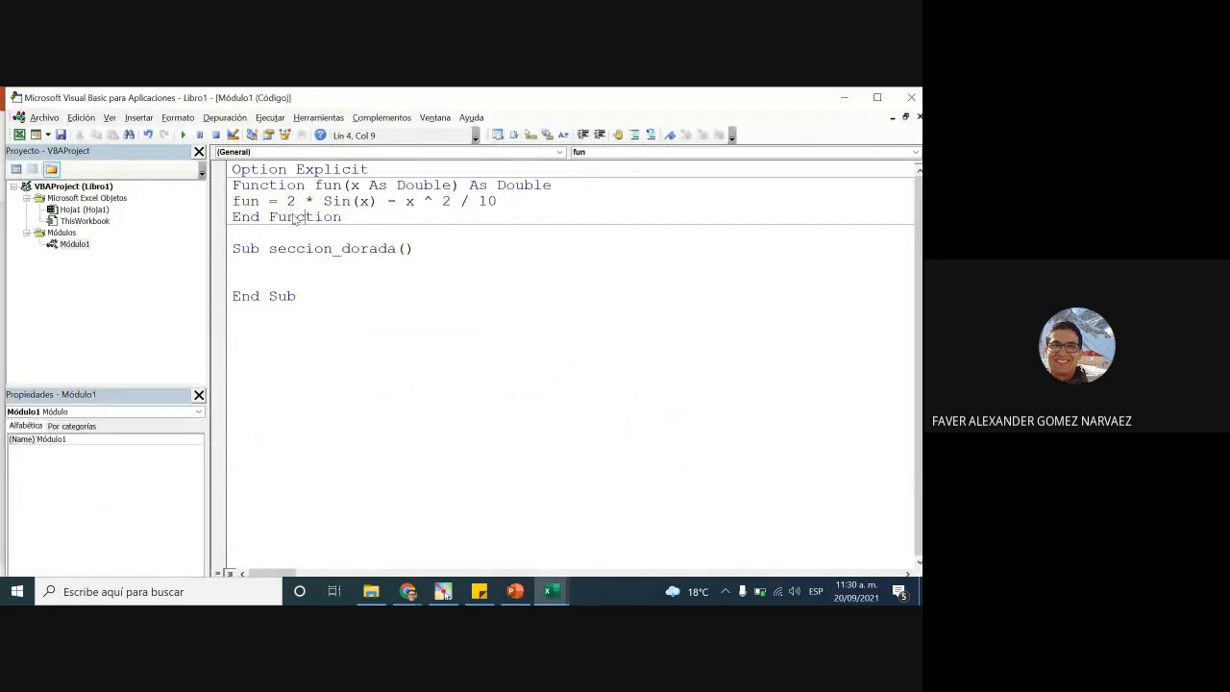
Step: Declare the variables xl, xu, x1, x2 and xopt As Double at the start of the seccion_dorada procedure
left_click(322, 276)
type("Dim xl")
type(" as")
key("BackSpace")
key("BackSpace")
key("BackSpace")
type(", xu, xl, x2, ")
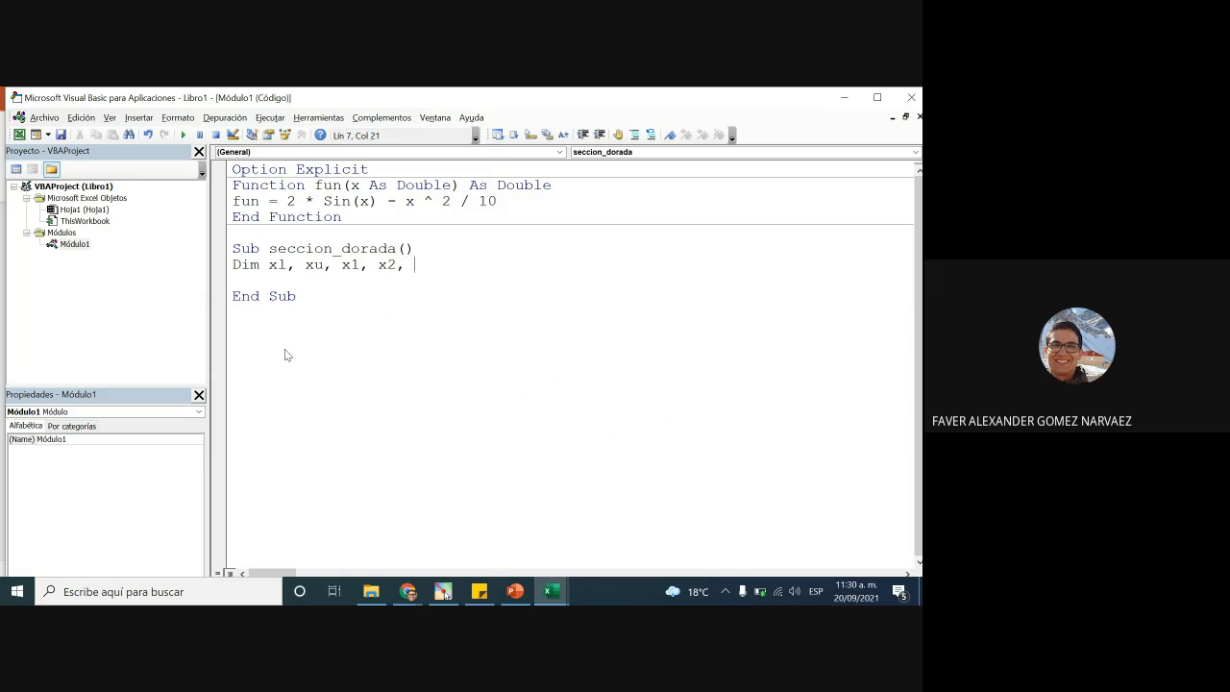
type("xopt as ")
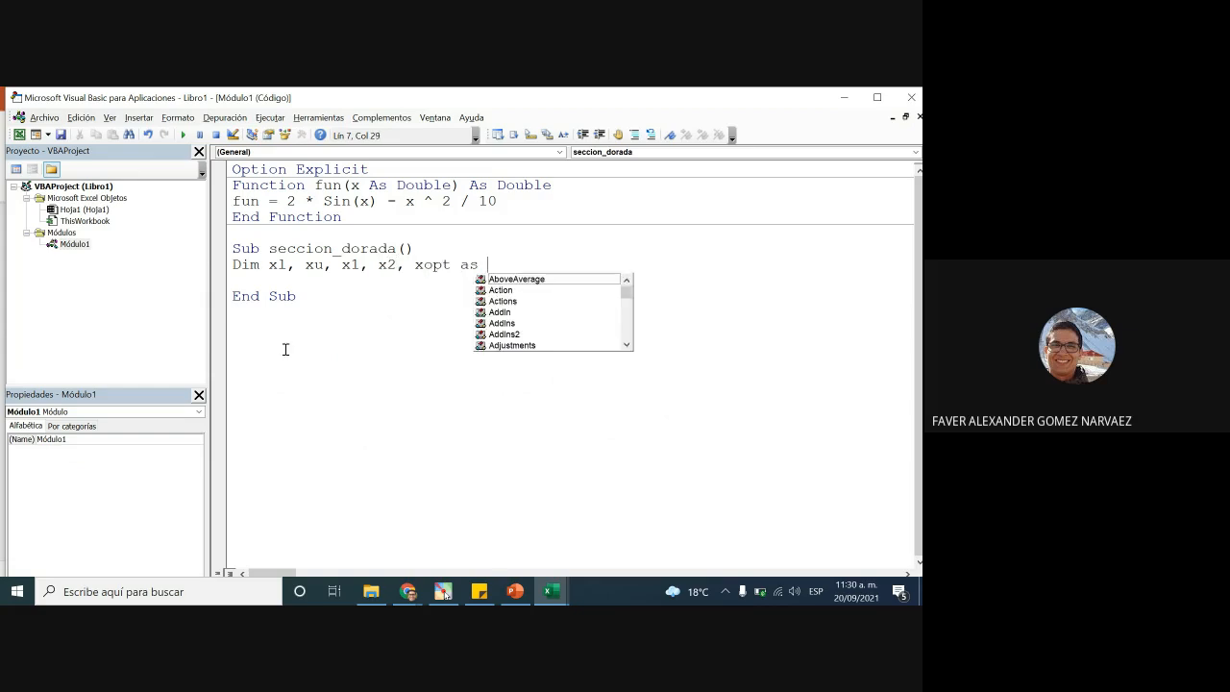
type("double")
key("Return")
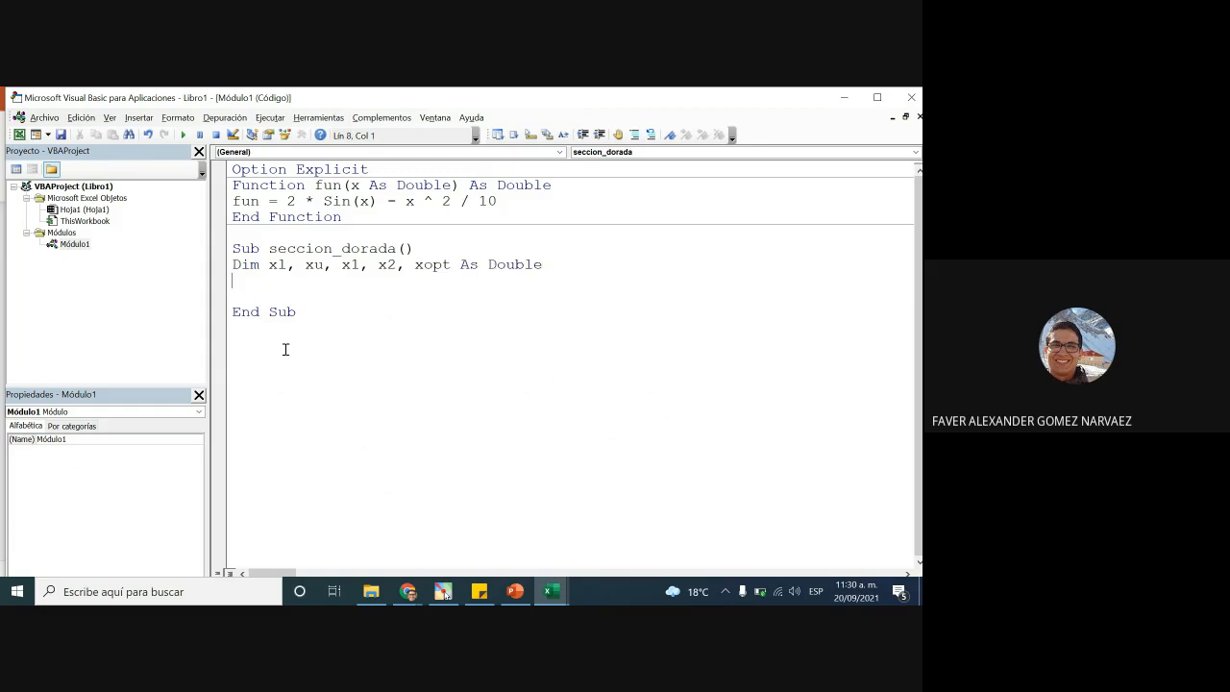
Step: Declare fx1 and fx2 As Double on the next line of the procedure
type("Dim fx1, fx2 as ")
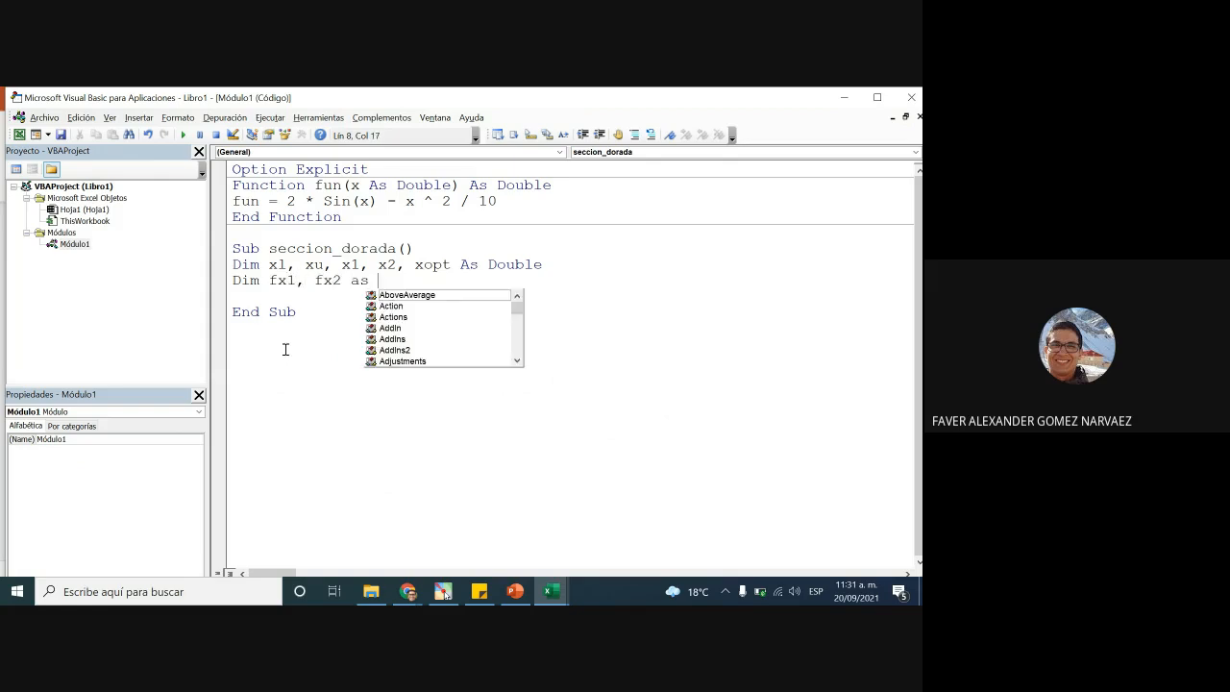
type("double")
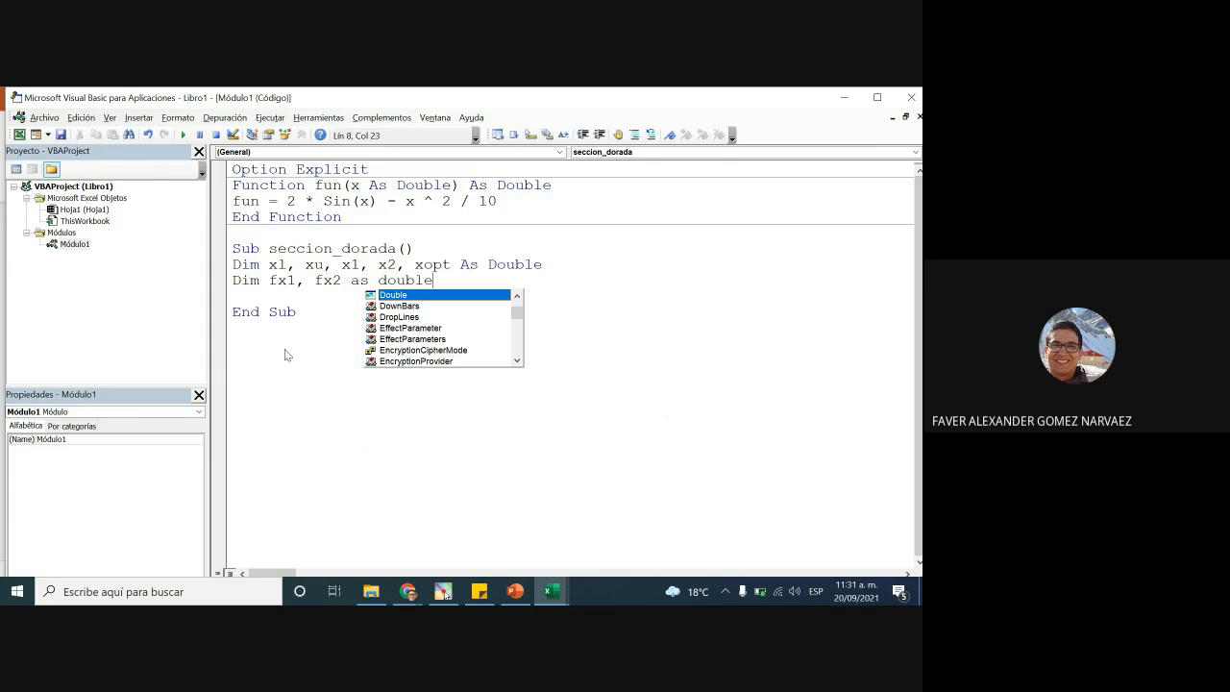
key("Return")
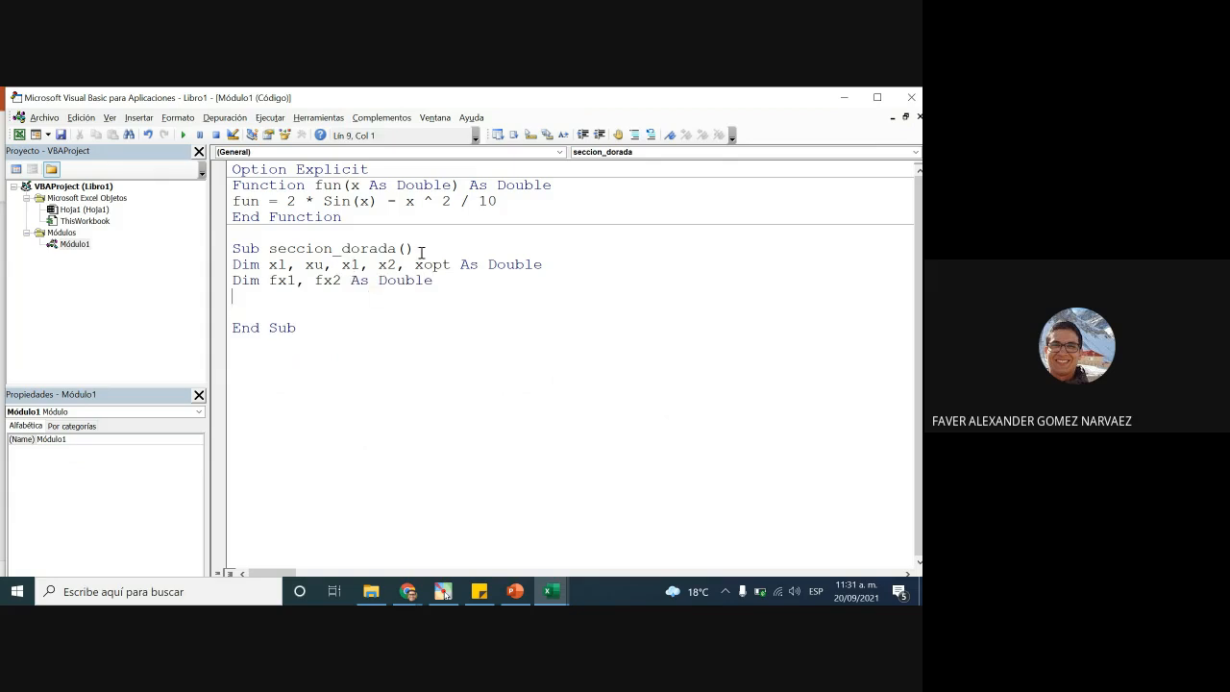
Step: Switch to the Excel worksheet and review the search table's headers to identify the variables still missing from the macro
left_click_drag(385, 104, 407, 89)
left_click(557, 592)
left_click(488, 538)
left_click(53, 298)
left_click(96, 298)
left_click(159, 297)
left_click(189, 297)
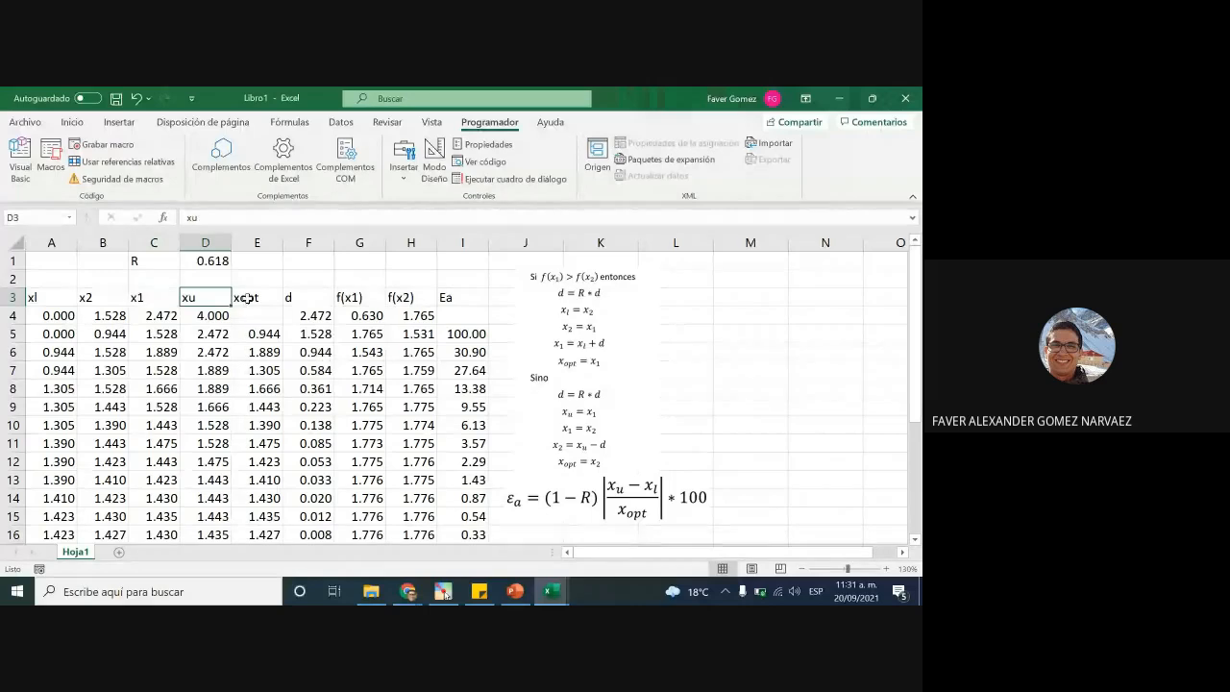
left_click(242, 298)
left_click(307, 298)
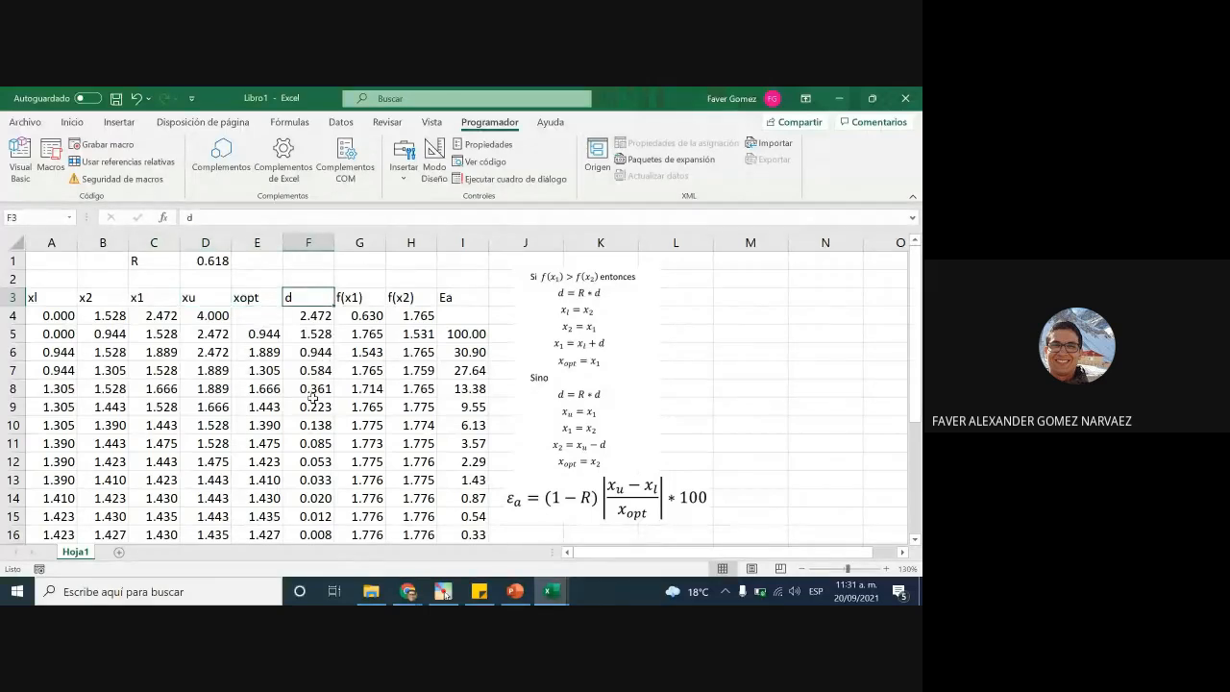
left_click_drag(364, 301, 409, 300)
left_click(308, 293)
left_click(473, 300)
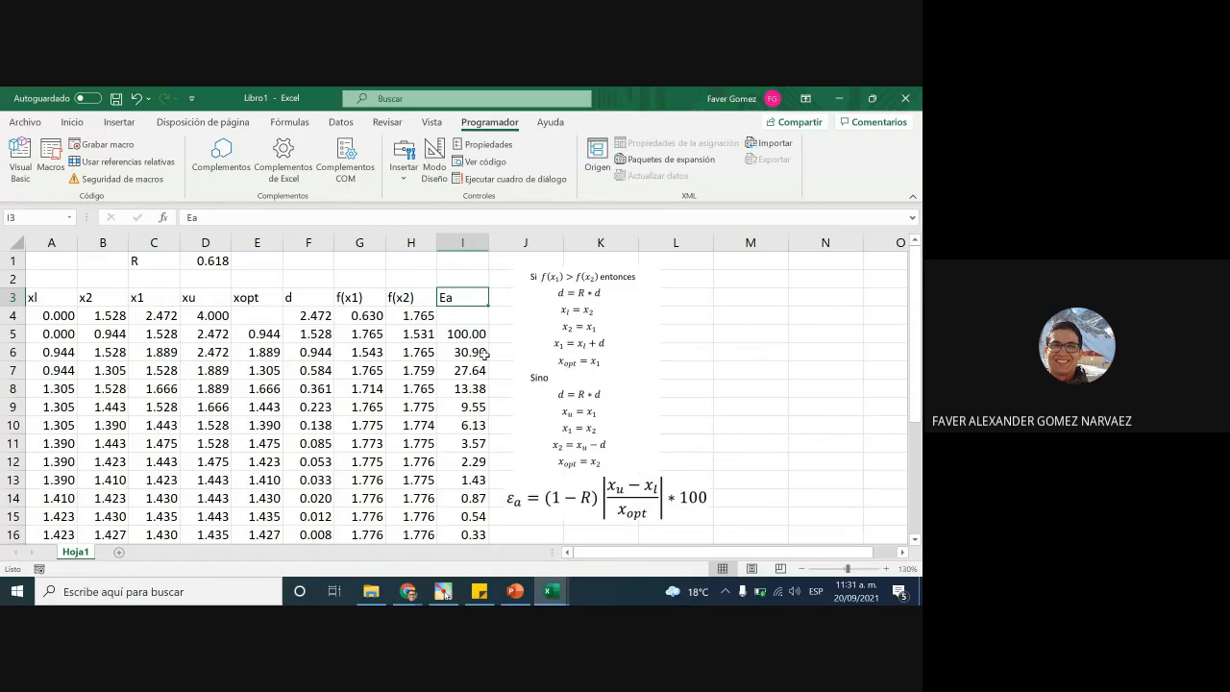
Step: Return to the code editor and declare d, Ea and Ep As Double below the fx1 and fx2 declaration
key("alt+F11")
type("dim d, Ea as double")
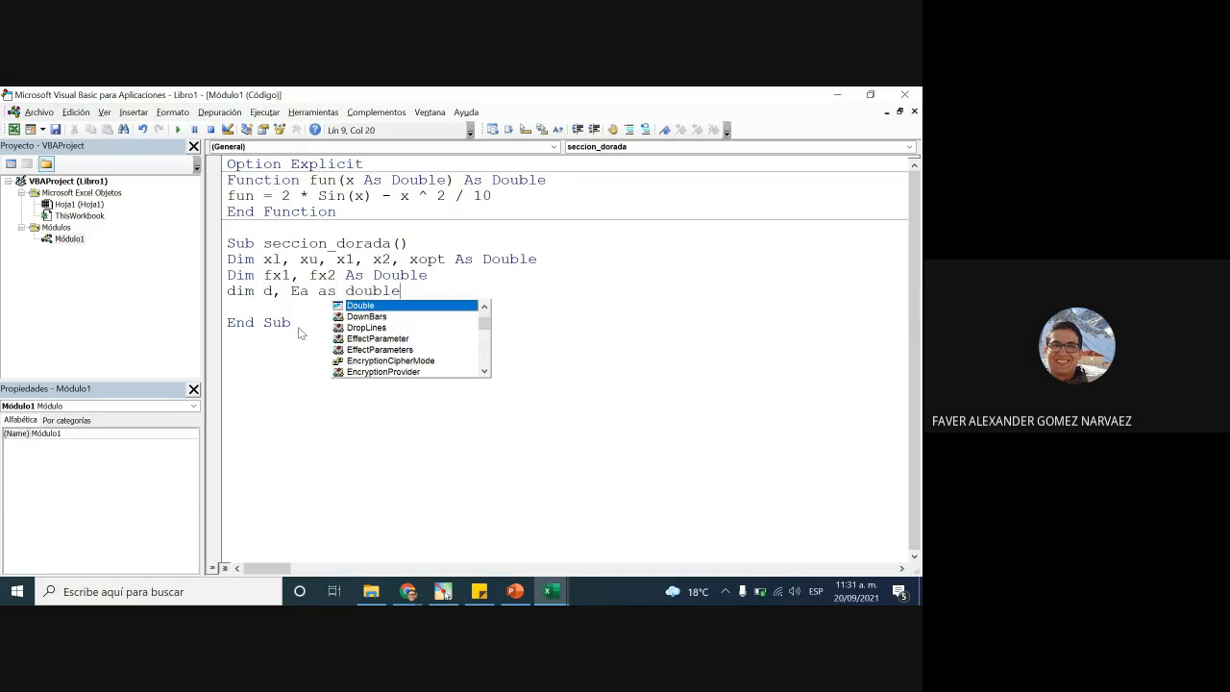
key("Return")
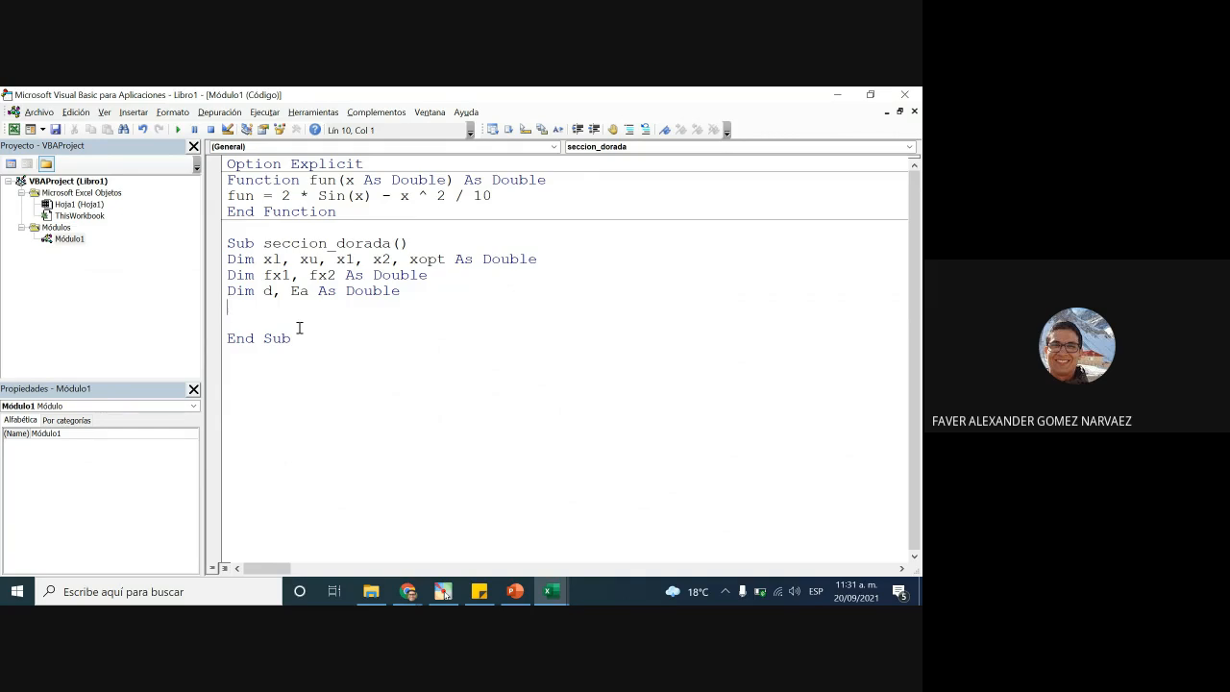
left_click(308, 292)
type(", Ep")
left_click(321, 309)
double_click(338, 292)
left_click(334, 313)
key("Return")
key("Return")
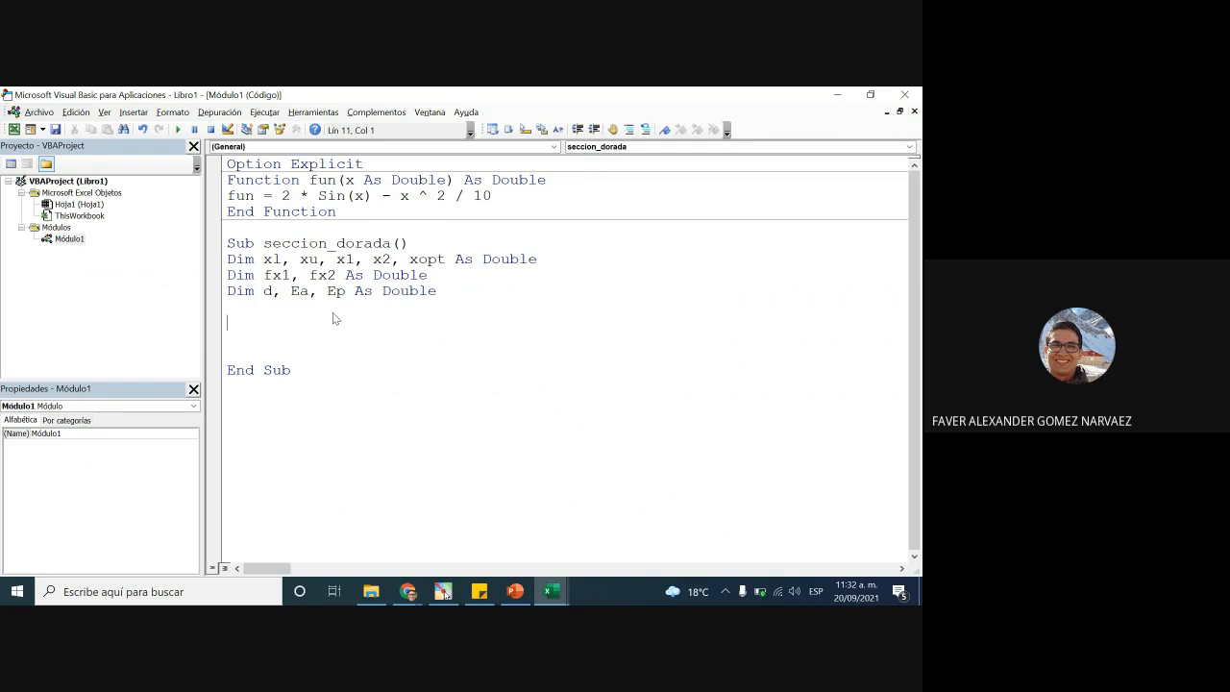
Step: Assign the initial search limits xl = 0 and xu = 4 below the declarations
type("d")
key("BackSpace")
type("x")
type("1=0")
key("Return")
type("xu = 4")
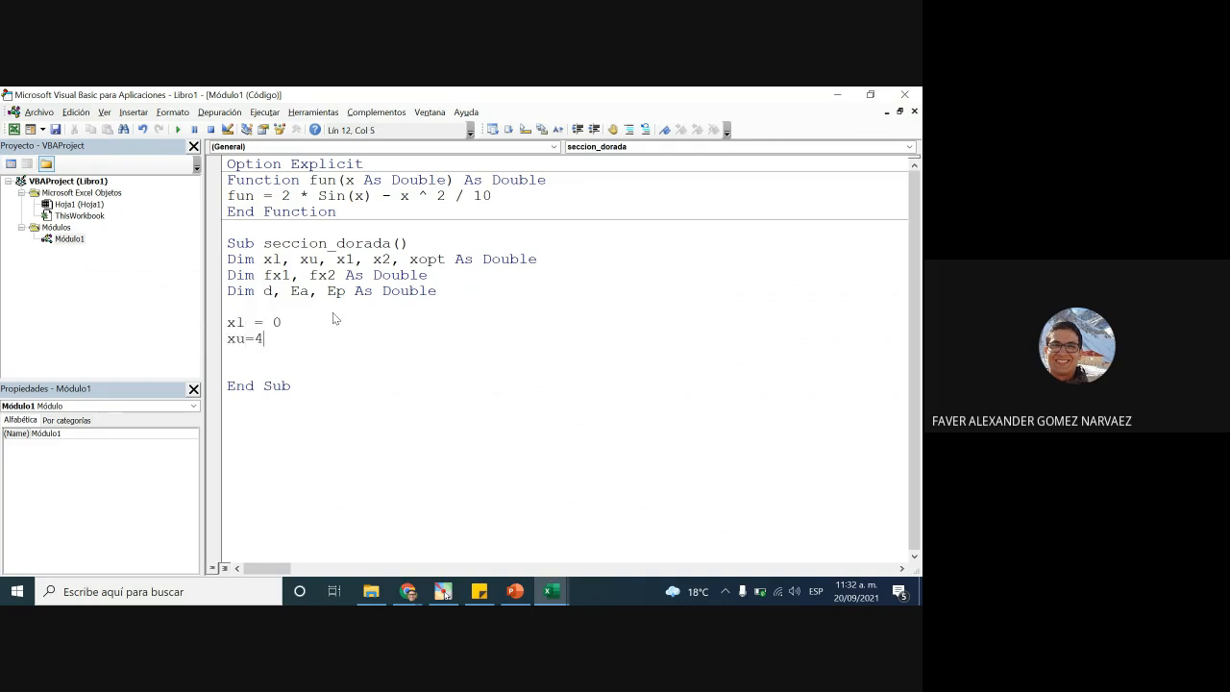
key("Return")
key("Return")
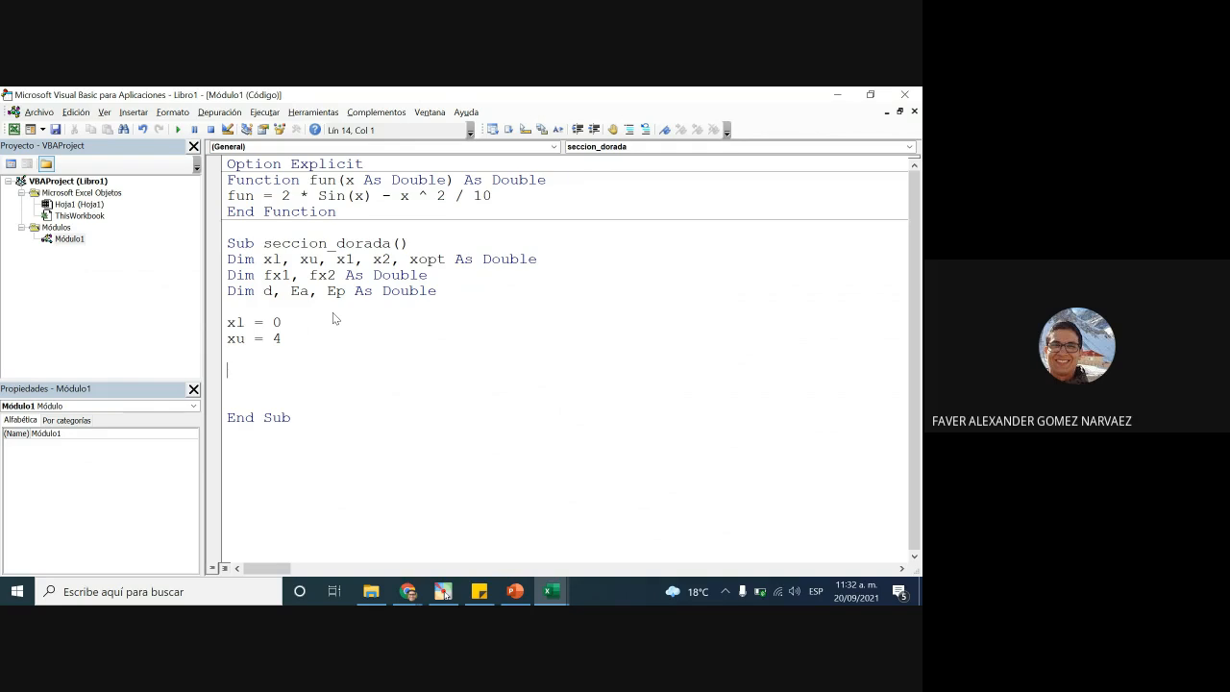
Step: Add the variable R to the declaration line of d, Ea and Ep
key("Up")
key("Up")
key("Up")
key("Up")
key("Up")
key("Right")
key("Right")
key("Right")
key("Right")
key("Right")
key("Right")
key("Right")
key("Right")
key("Right")
type("Ep, R")
key("Down")
key("Down")
key("Down")
key("Return")
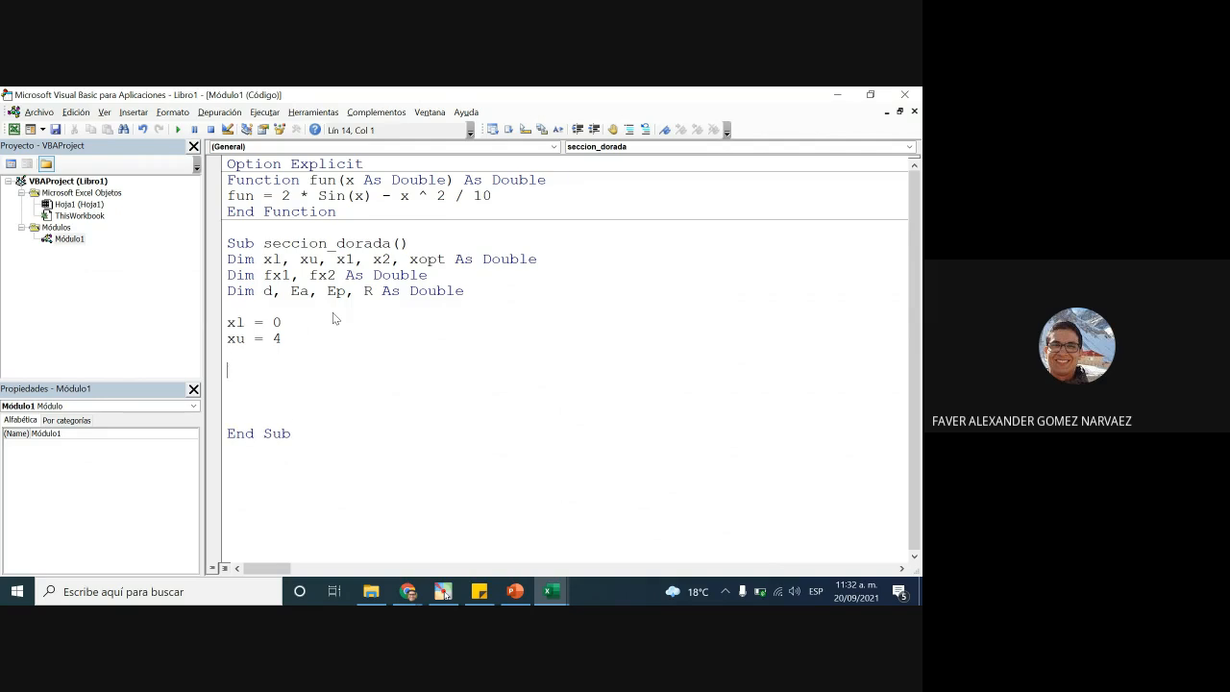
Step: Assign the golden ratio as R = (Sqr(5) - 1) / 2 below the search limits
type("R=sqr(")
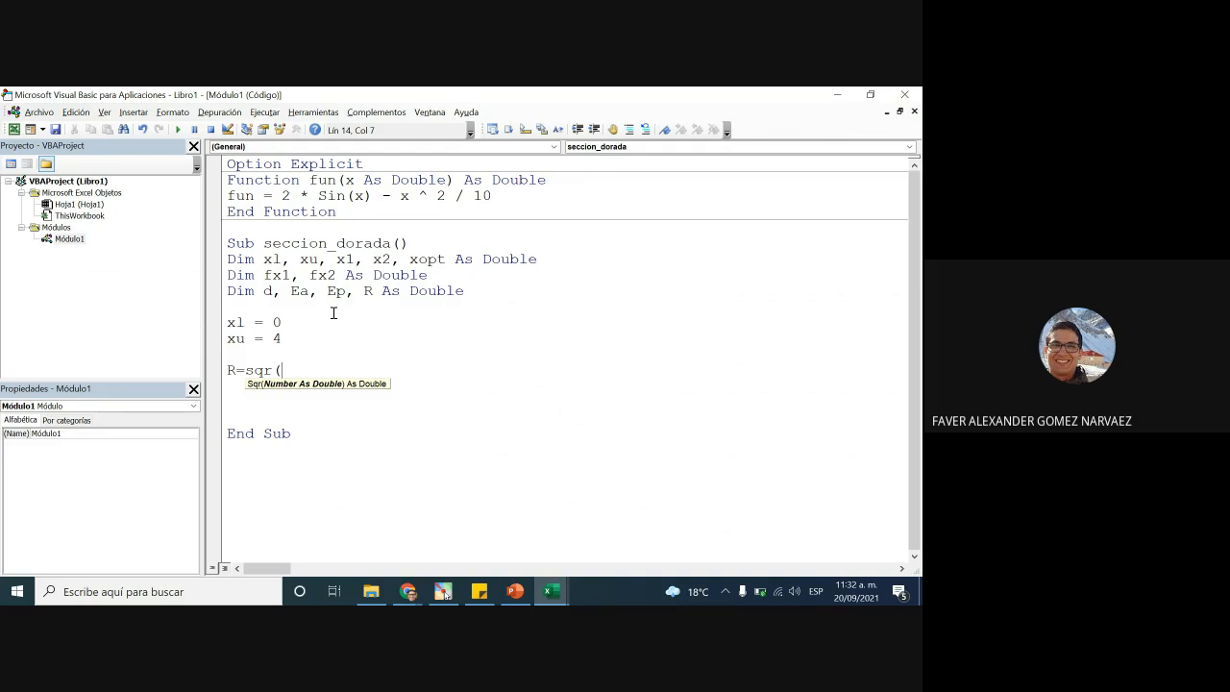
type("5)-1")
key("Left")
key("Left")
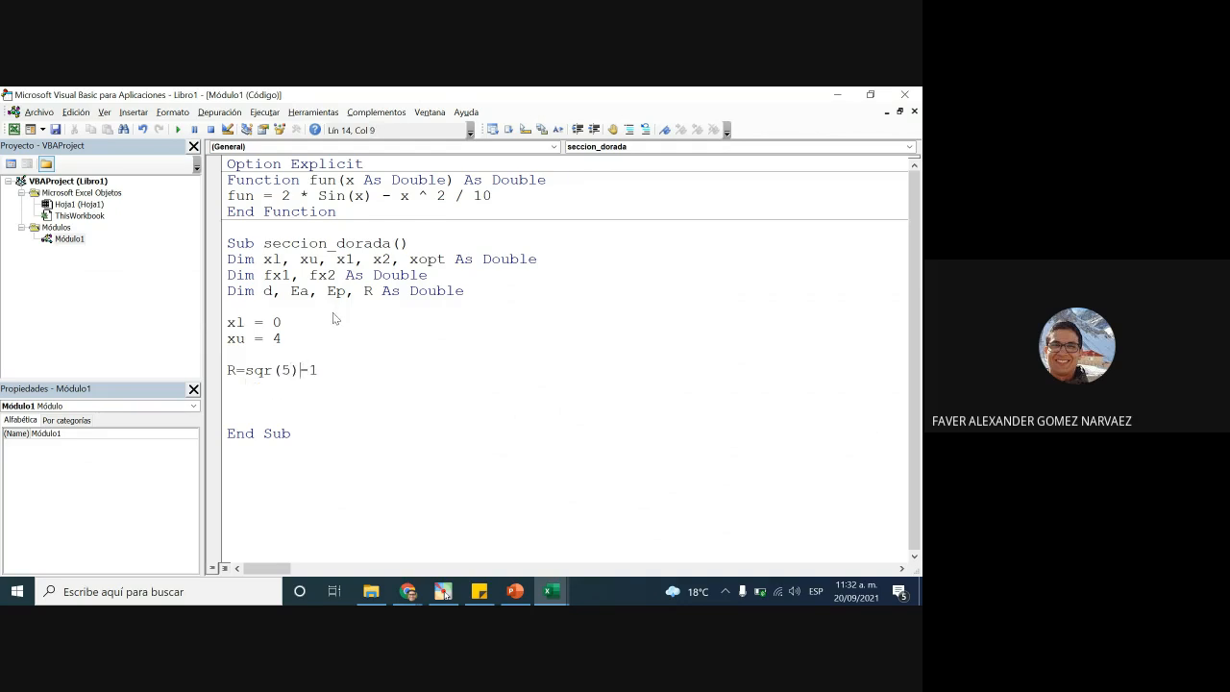
type("(")
key("Right")
key("Down")
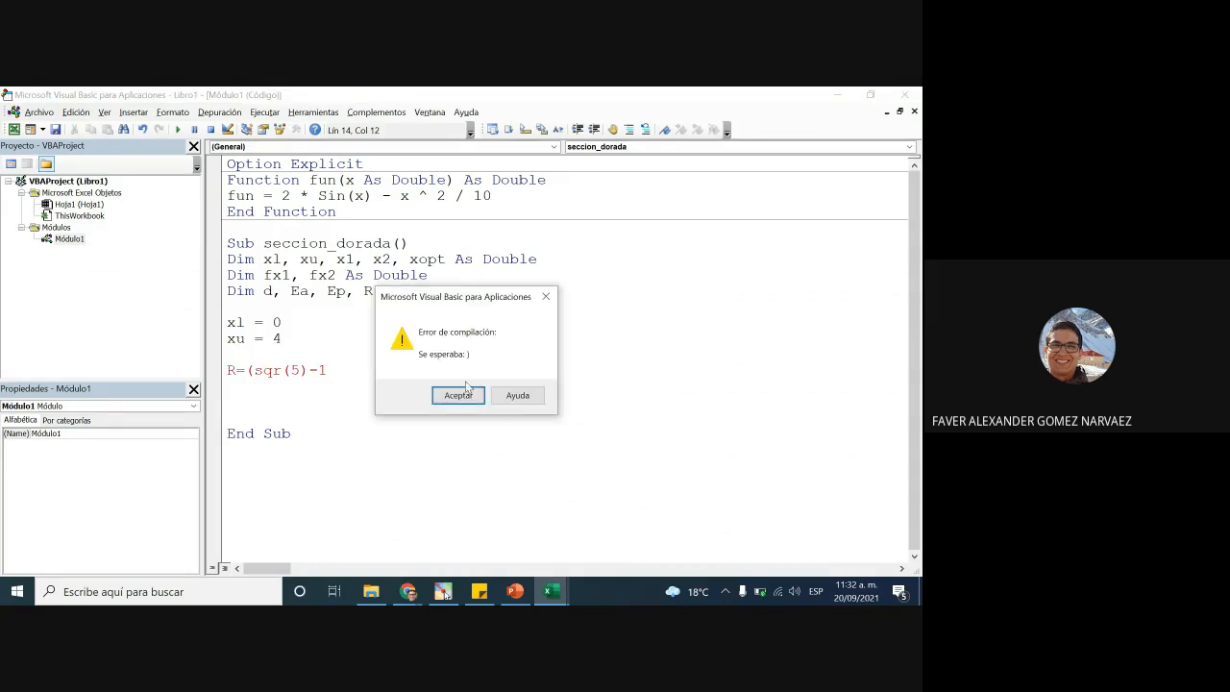
left_click(465, 391)
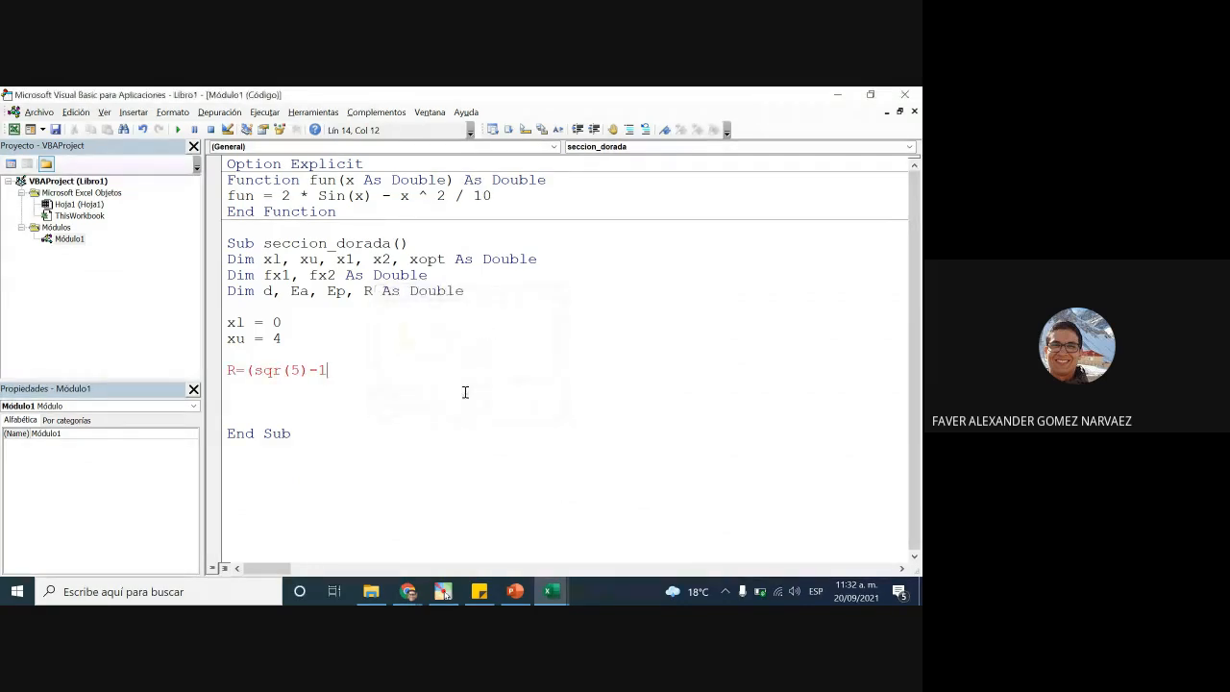
type(") / 2")
key("Return")
Step: Write the line d = R * (xu - xl) and check it against the method slide in PowerPoint
type("d=")
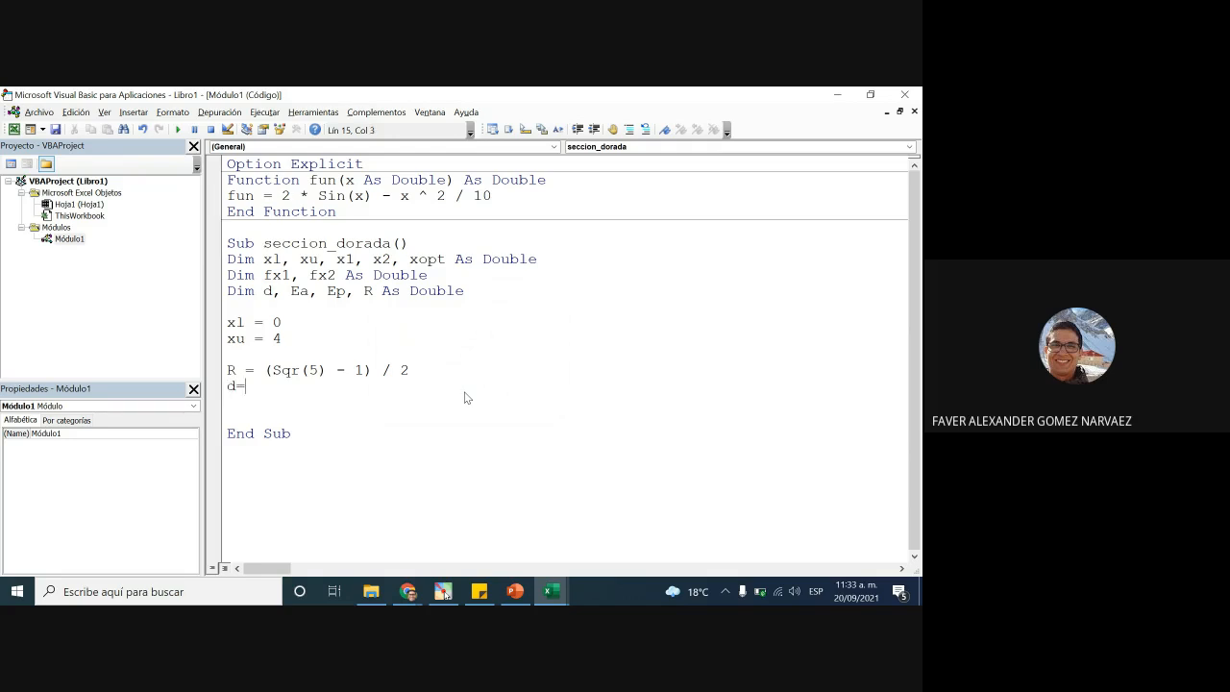
type("R*(xu-xl")
left_click(464, 397)
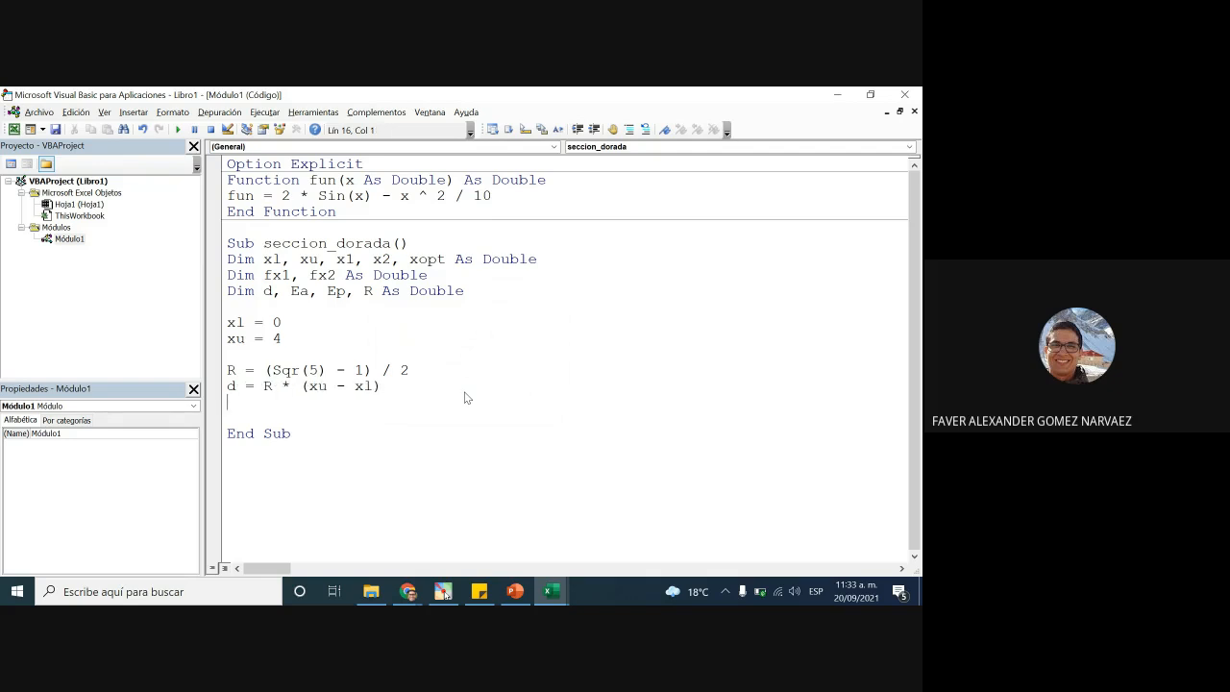
left_click(516, 592)
left_click(81, 313)
left_click(87, 368)
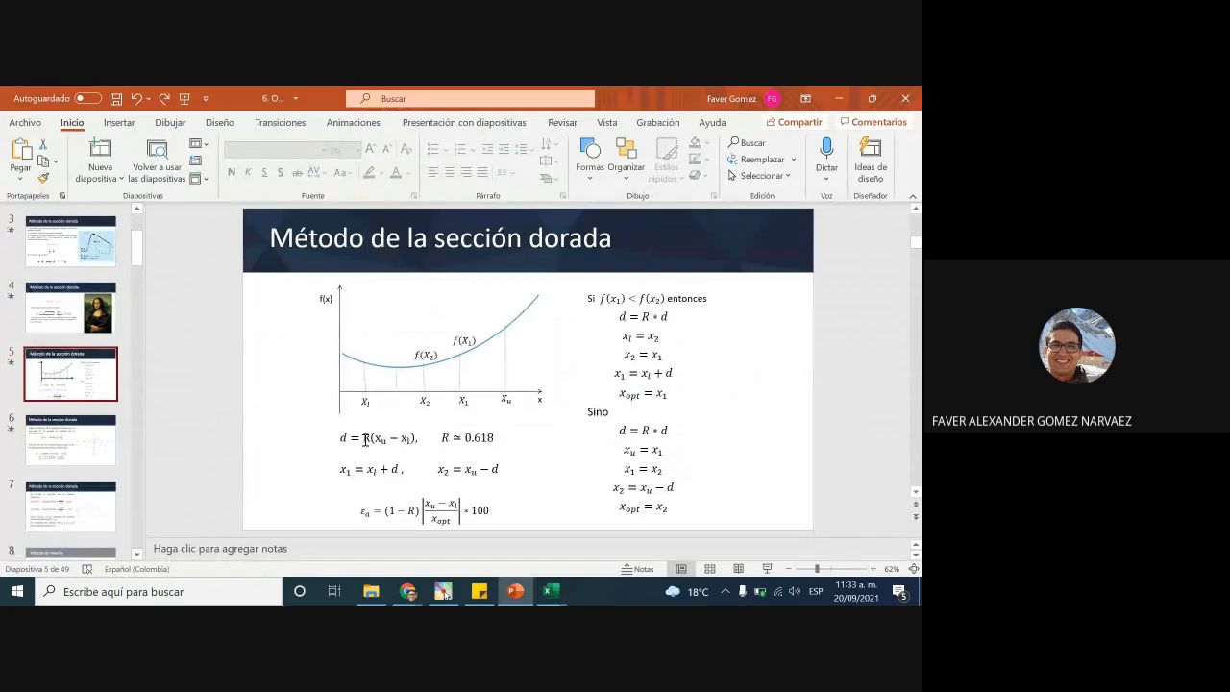
key("alt+Tab")
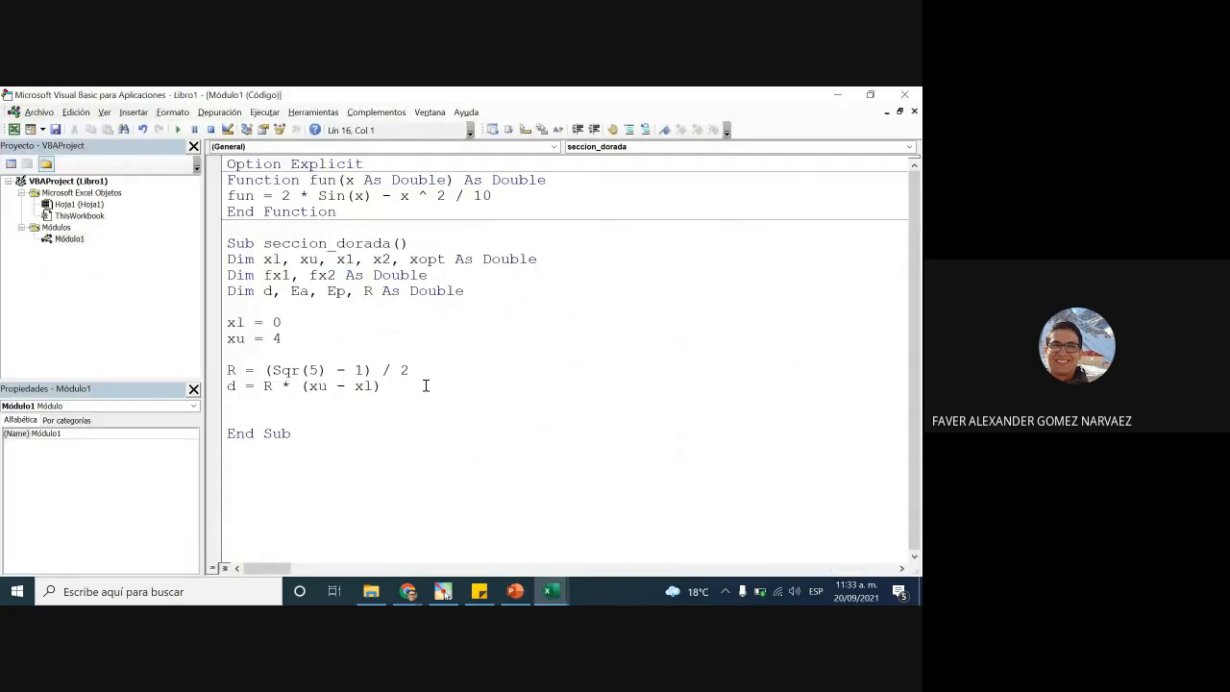
Step: Write the interior point lines x1 = xl + d and x2 = x2 - d, consulting the formulas on the slide
key("Return")
type("x1=")
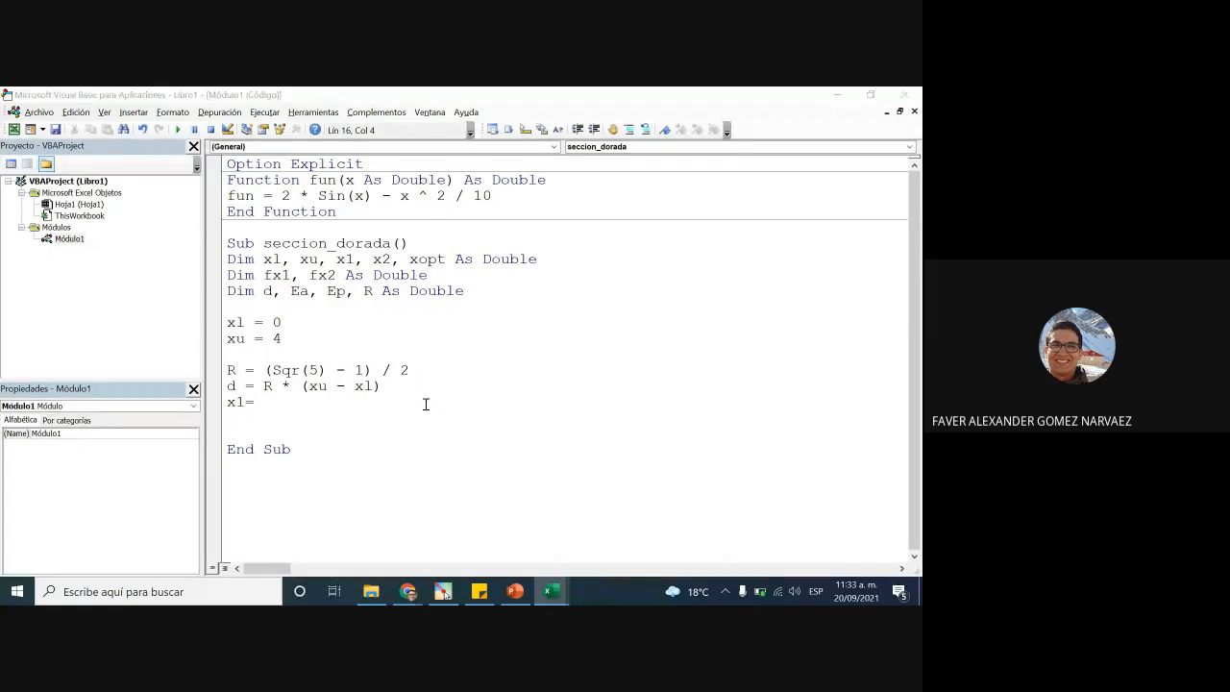
key("alt+Tab")
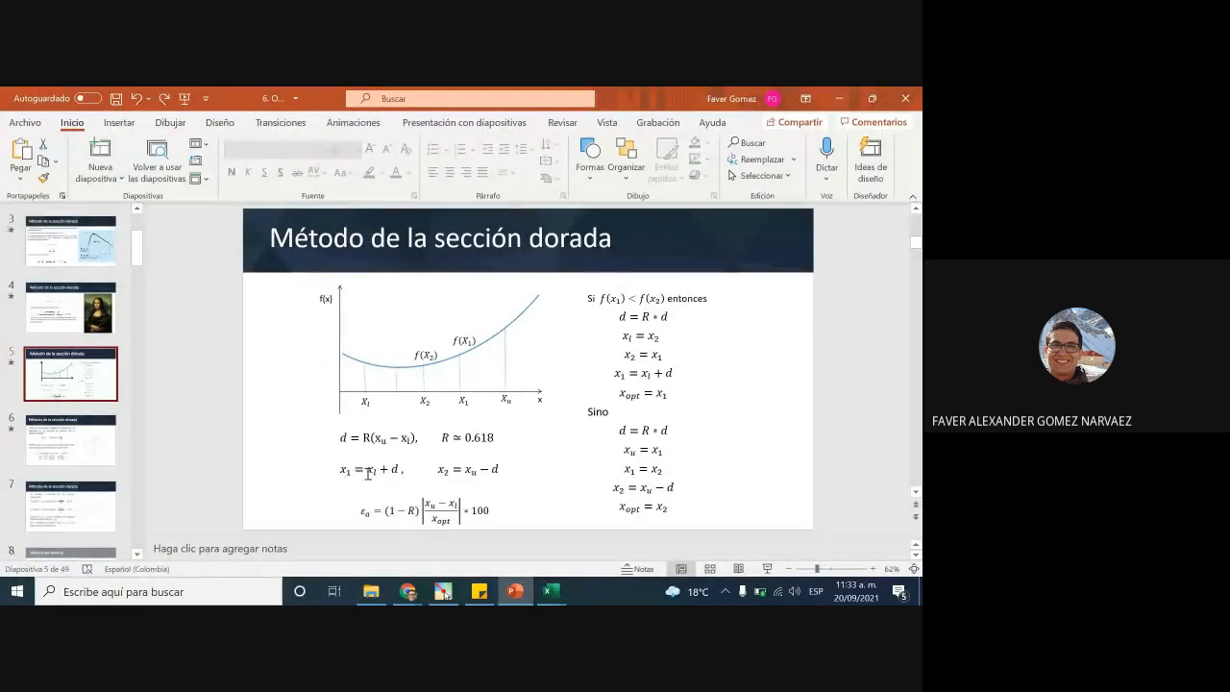
key("alt+Tab")
type("x1+d")
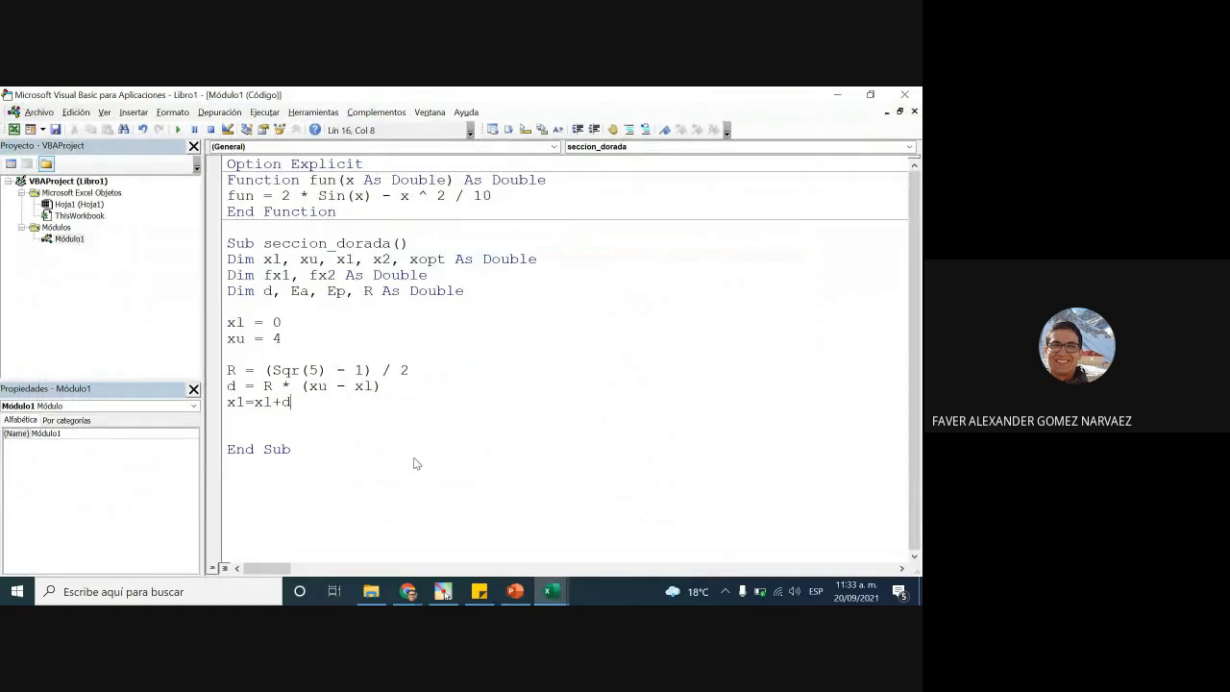
key("Return")
type("x2=x")
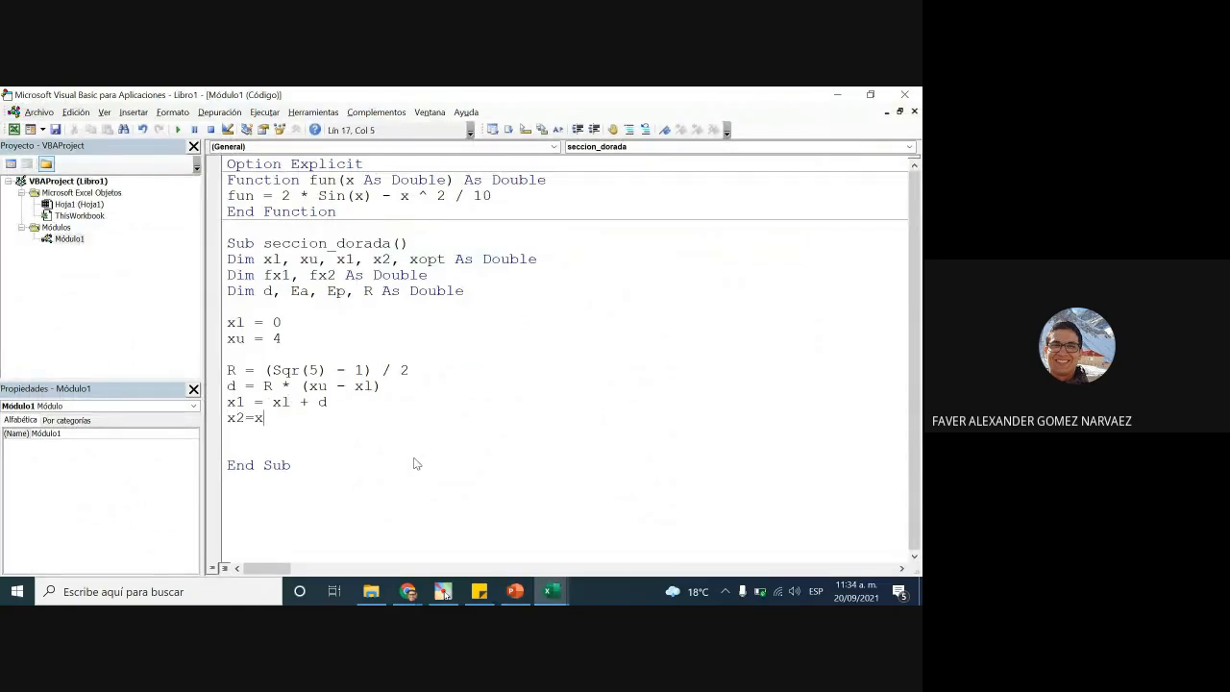
type("2-d")
key("Return")
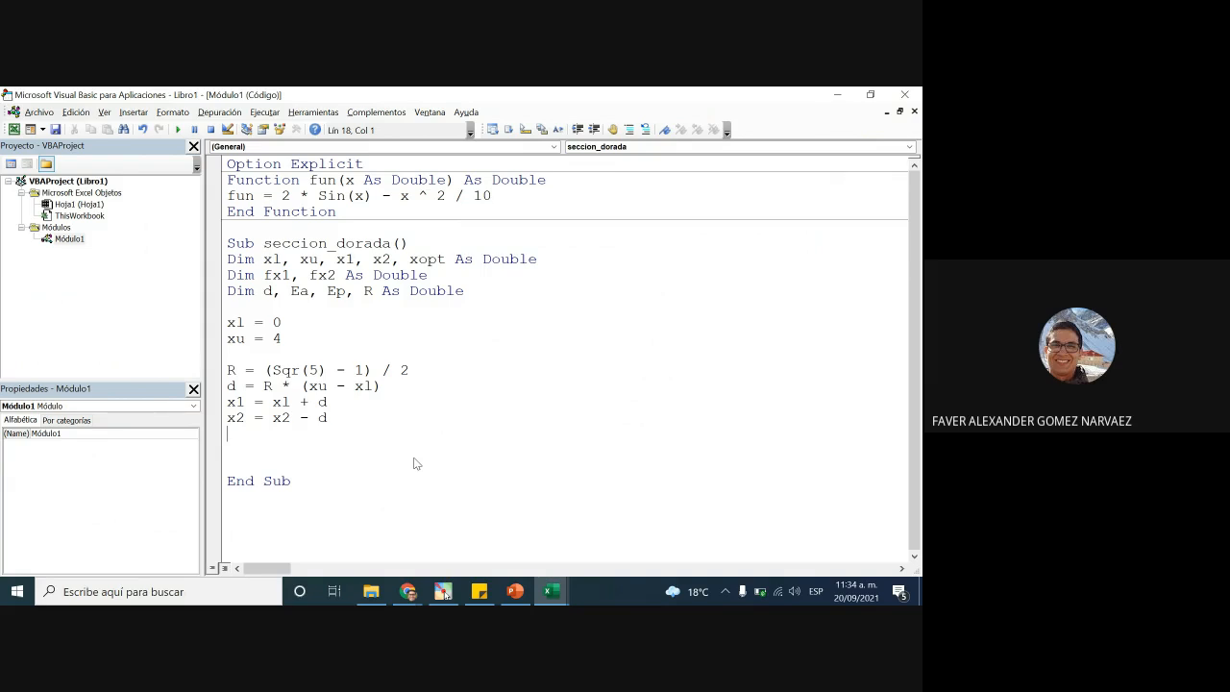
Step: Evaluate the function at both interior points with fx1 = fun(x1) and fx2 = fun(x2), and highlight the fun function's code
type("fx1 = fun(x1)")
key("Return")
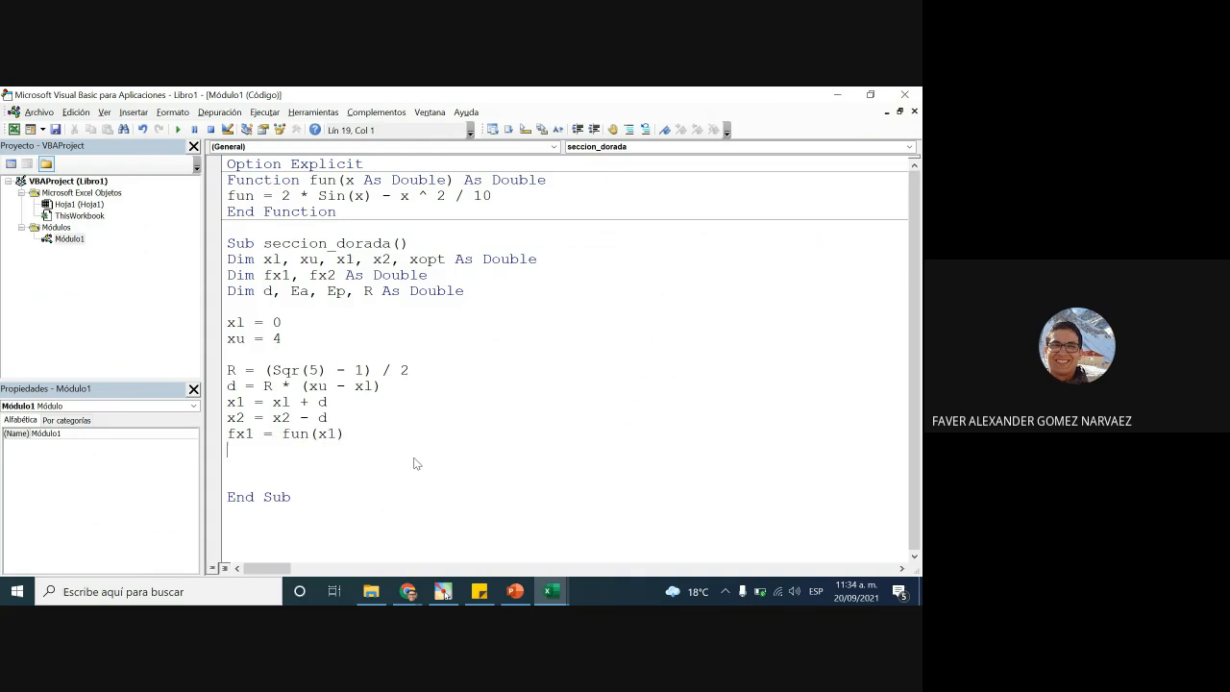
type("fx2 = fun(x2)")
key("Return")
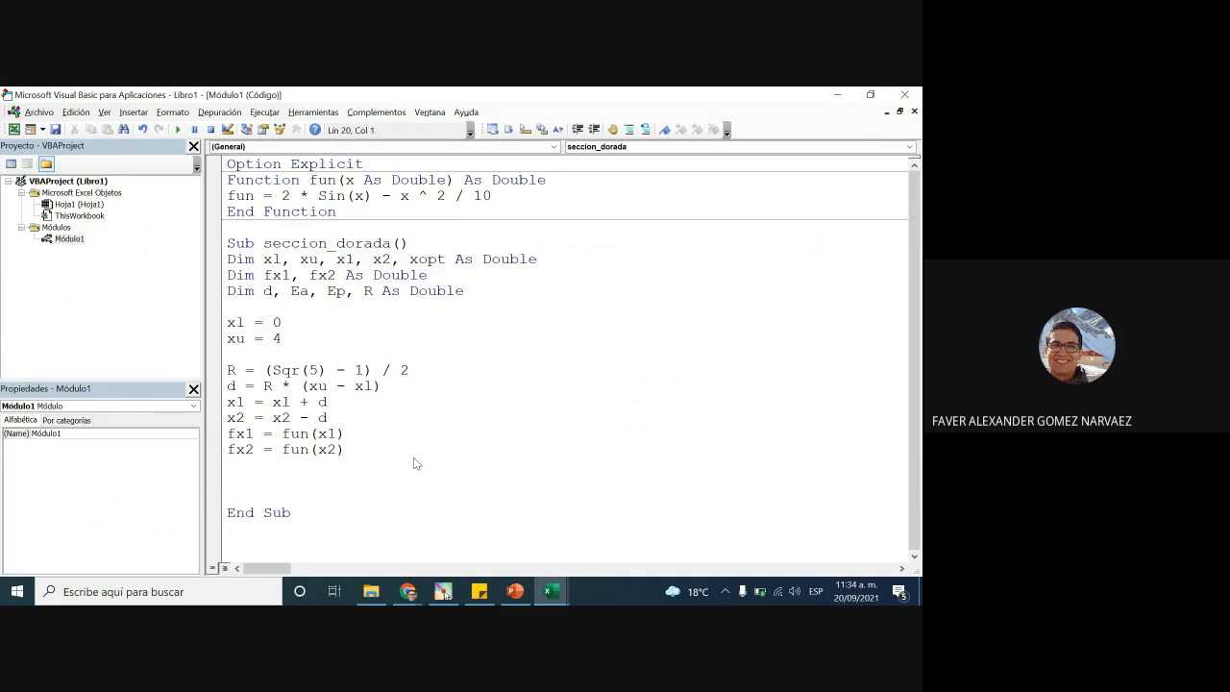
left_click_drag(338, 210, 228, 179)
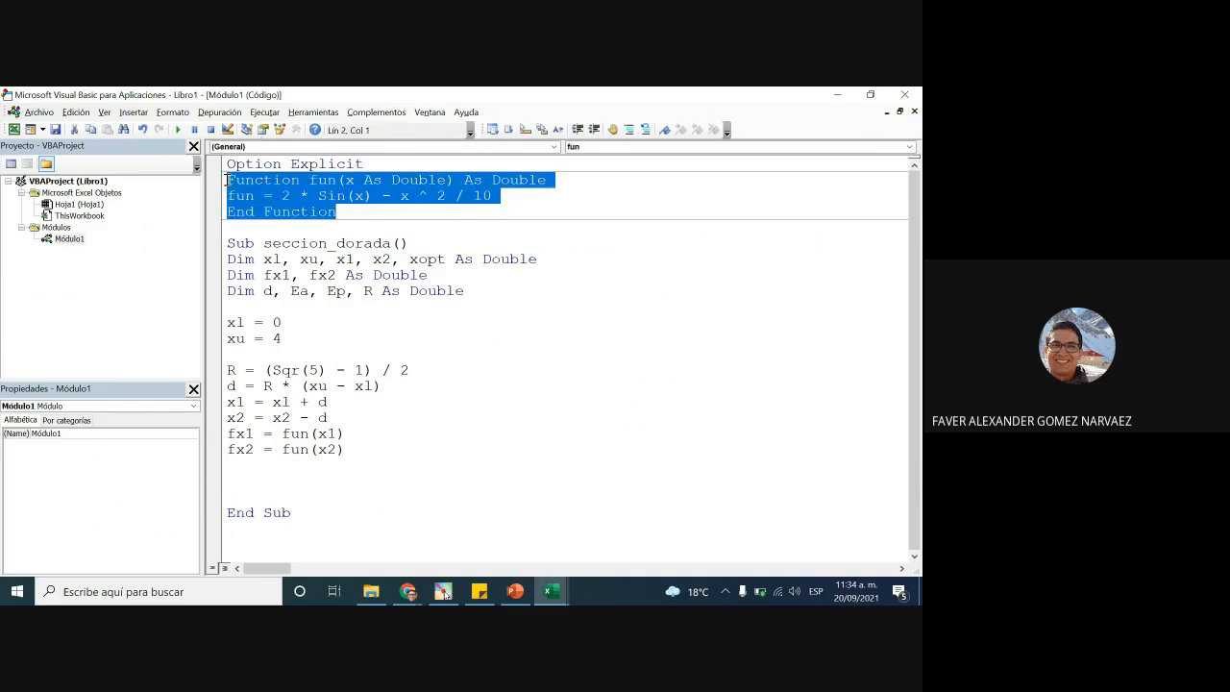
Step: Compare the fun calls in the fx1 and fx2 lines with the function name in its declaration
left_click(319, 182)
left_click(284, 433)
left_click_drag(282, 433, 309, 433)
left_click_drag(310, 180, 338, 179)
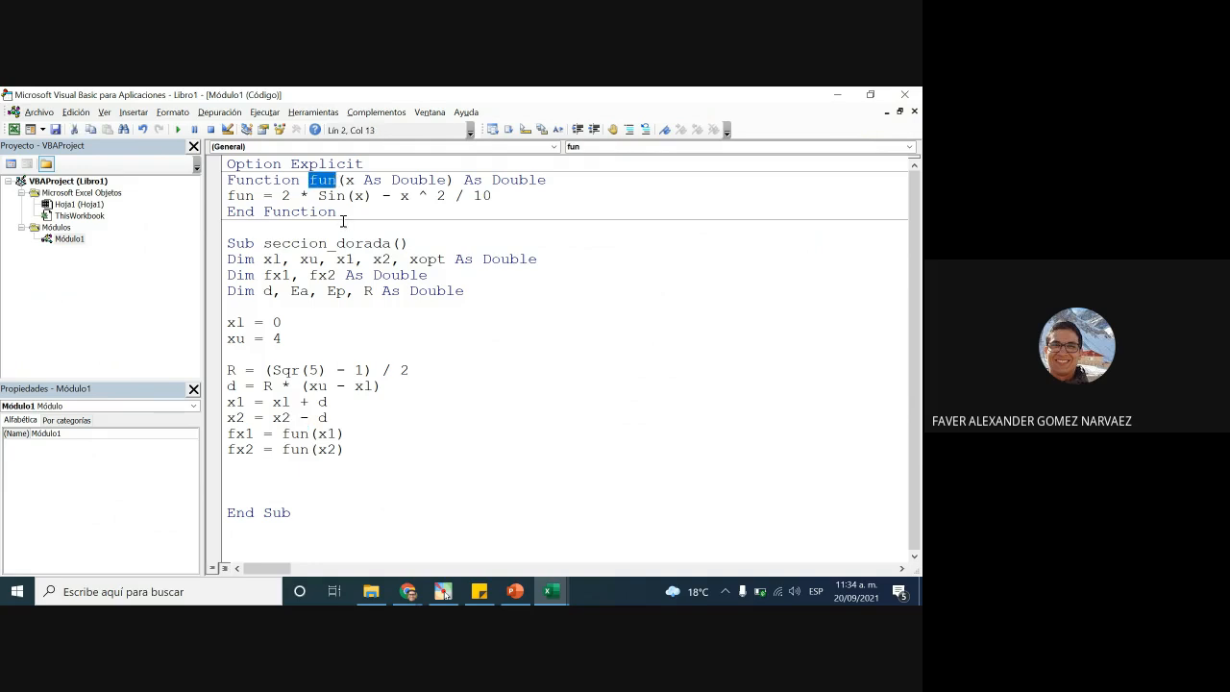
left_click_drag(353, 434, 318, 449)
left_click(351, 481)
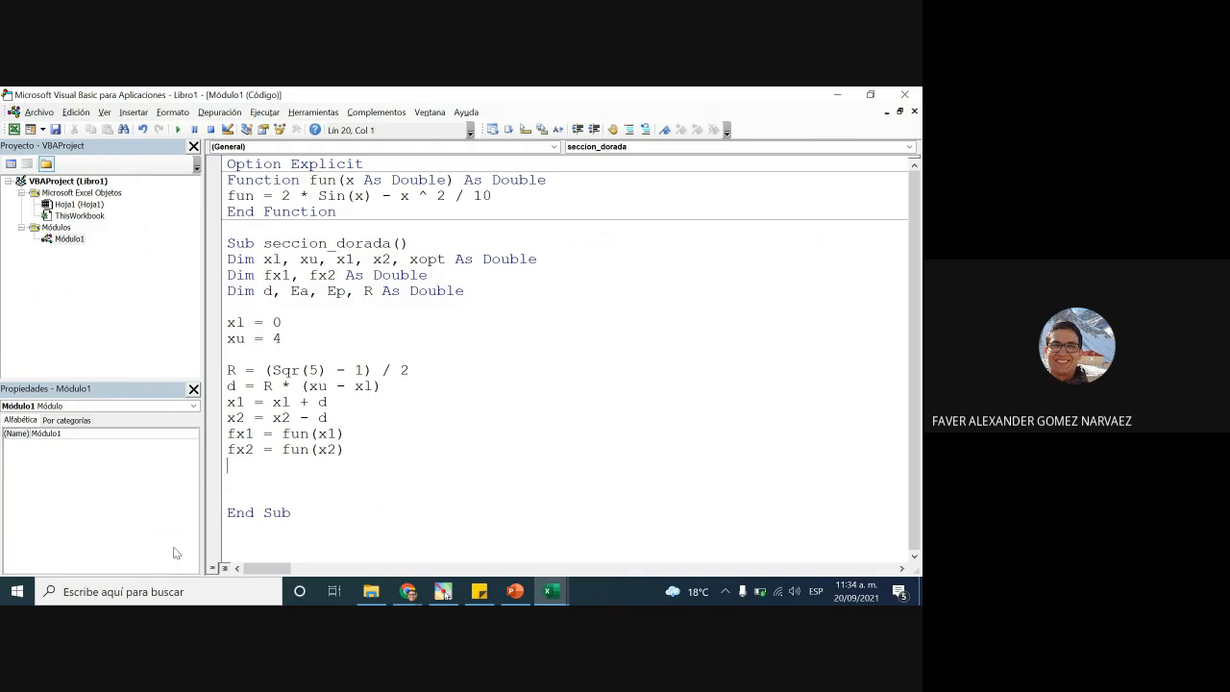
Step: Switch to Chrome, close the golden ratio image search page, and return to the VBA editor
left_click(409, 591)
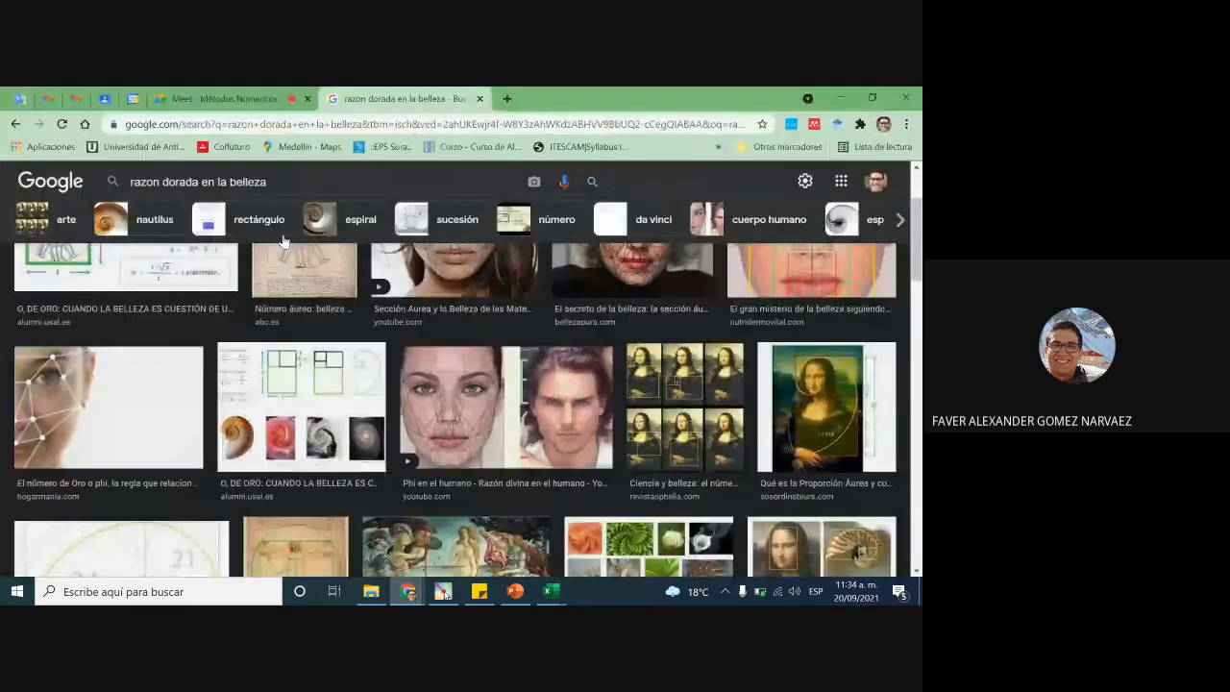
left_click(231, 99)
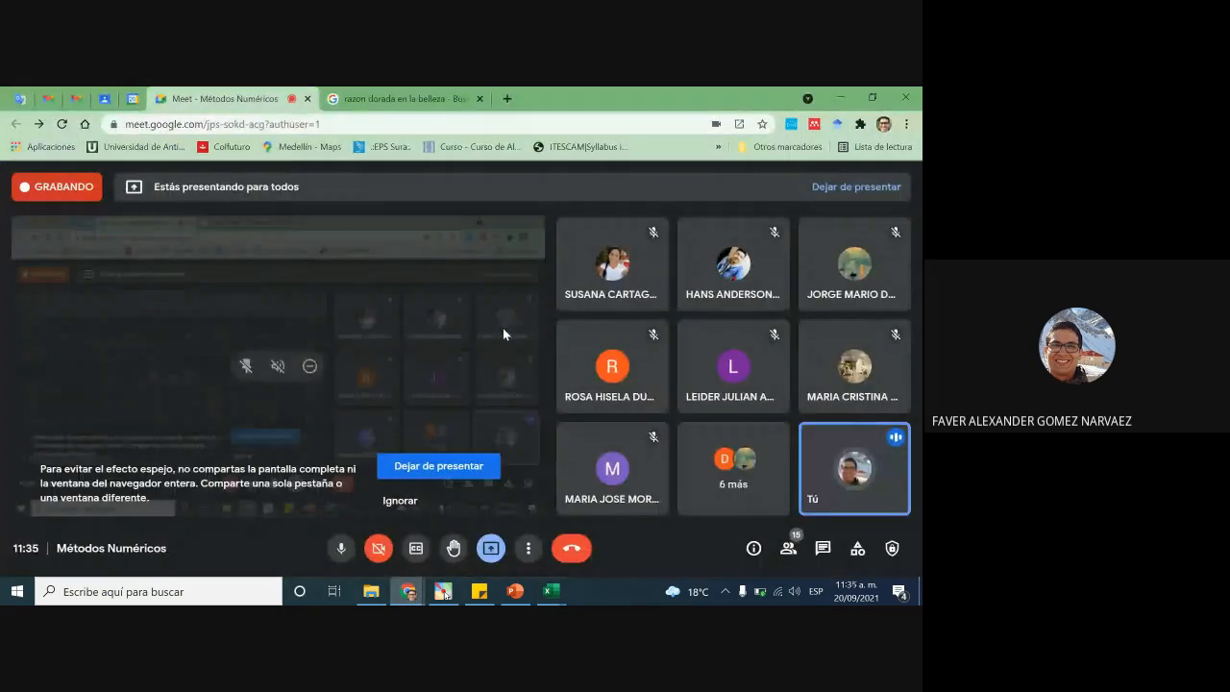
left_click(480, 99)
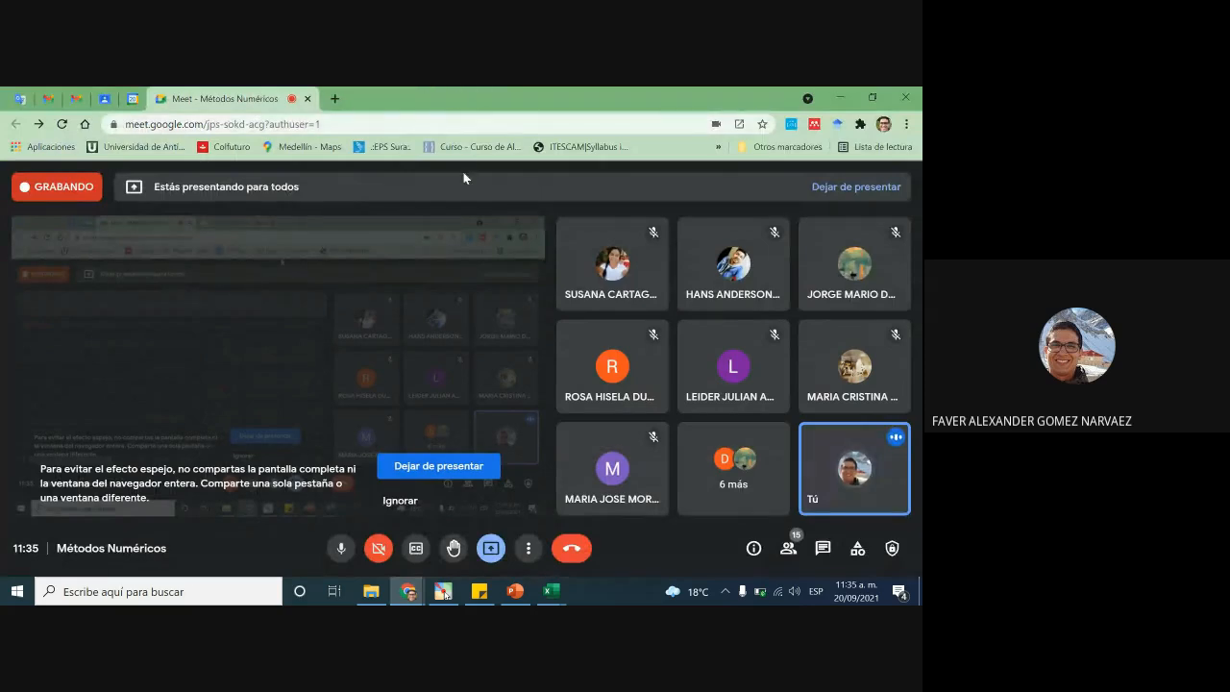
left_click(853, 95)
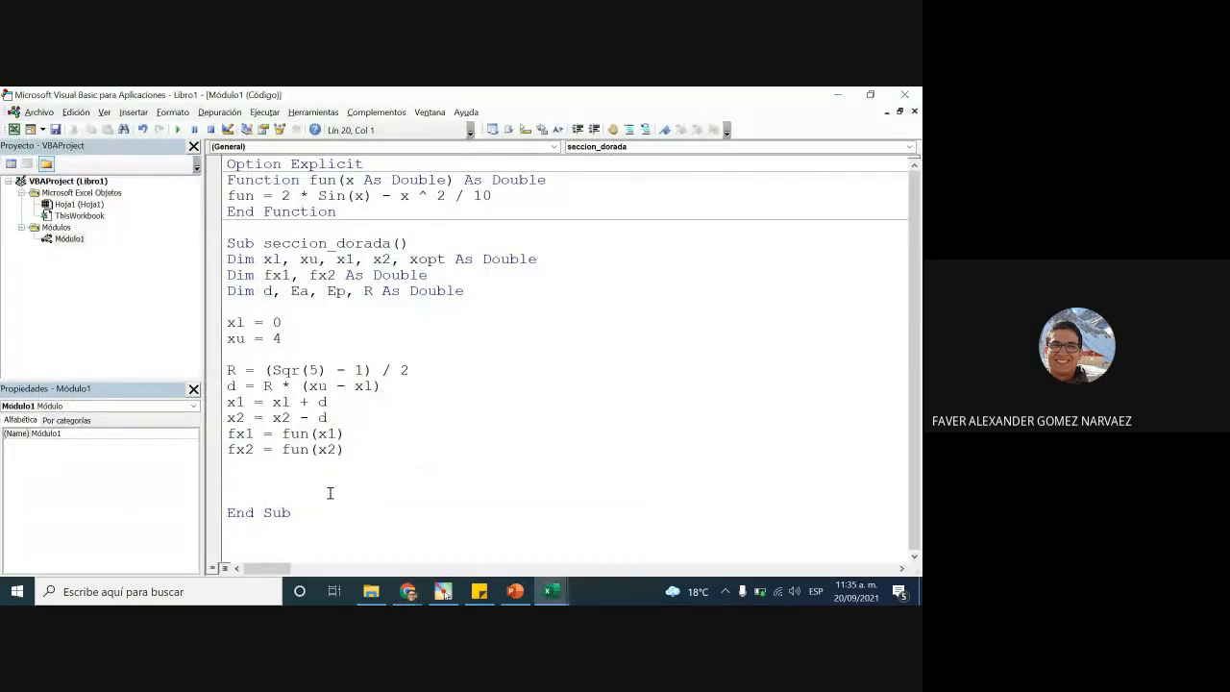
Step: Write the loop header Do While Ea > Ep below the function evaluations
key("Return")
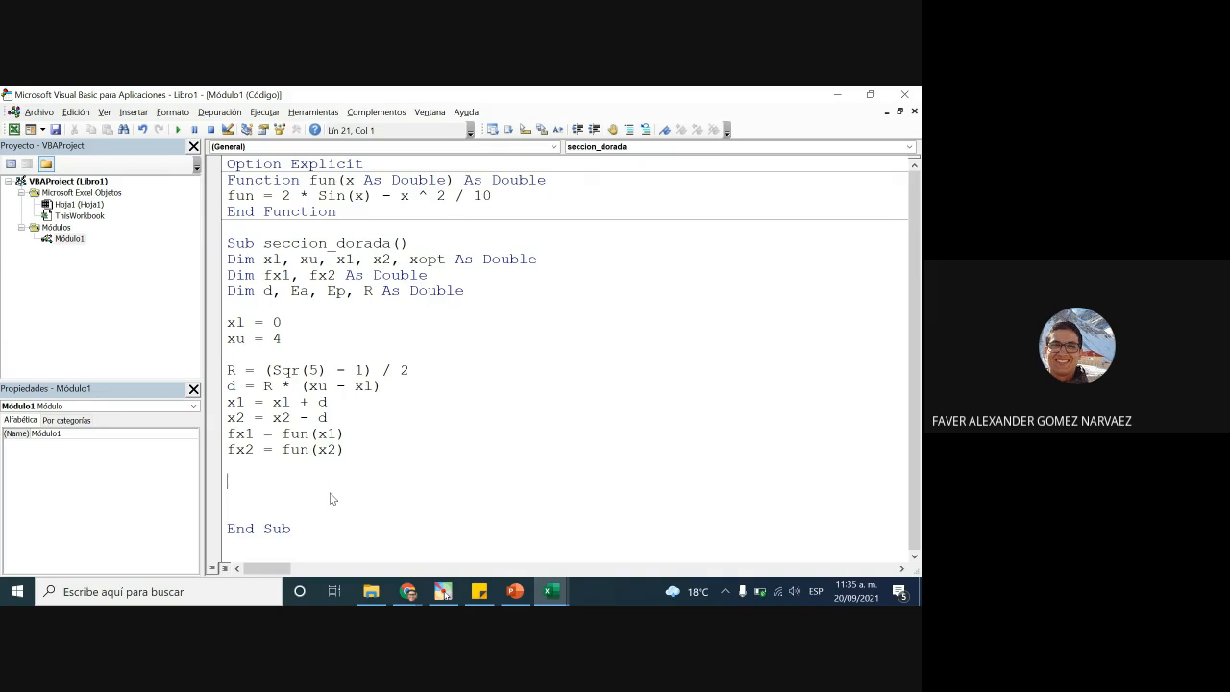
type("do while Ea>Ep")
key("Up")
left_click_drag(398, 480, 309, 481)
Step: Initialize the errors above the loop with Ea = 100 and Ep = 0.001
left_click(361, 465)
key("Return")
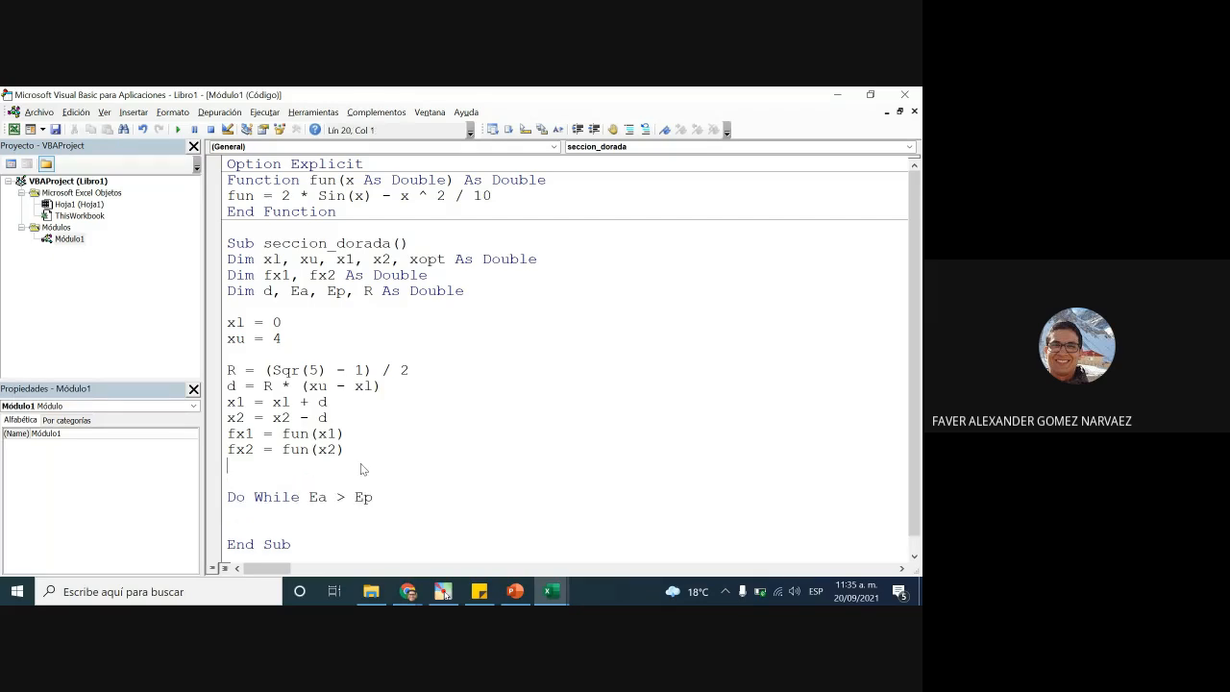
key("Return")
type("Ea = 100")
key("Return")
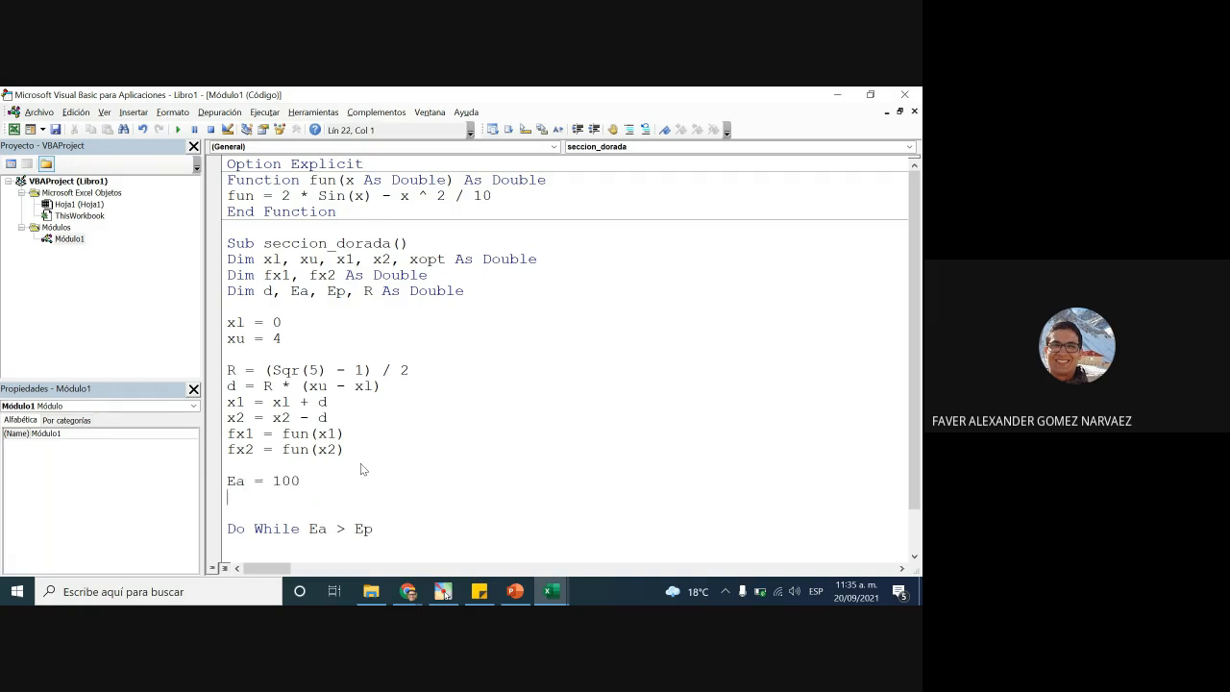
type("Ep=")
type("0.001")
Step: Close the Do While block with a Loop statement, leaving blank space inside for the body
key("Down")
scroll(360, 463, "down", 1)
key("Return")
key("Return")
type("loop")
key("Up")
key("Up")
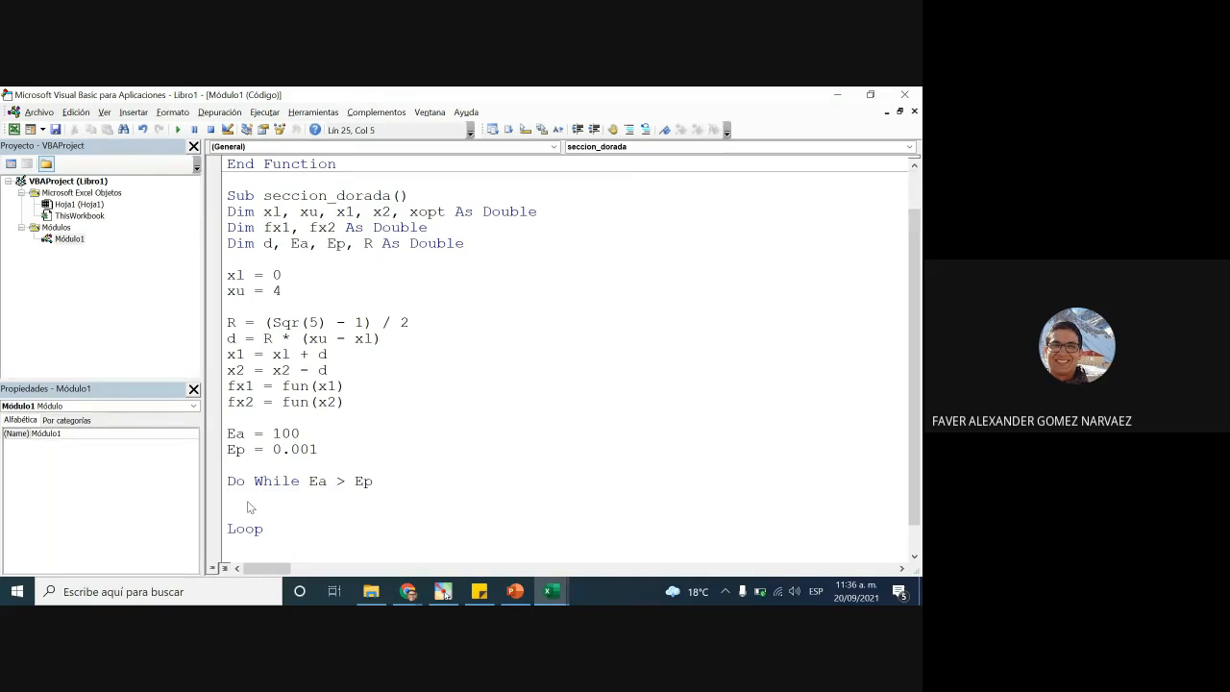
Step: Start a conditional inside the loop with If fx1 > fx2 Then and an Else branch
type("if f")
left_click(547, 592)
left_click(550, 591)
type("x1> fx2 then")
key("Return")
key("Return")
type("else")
key("Return")
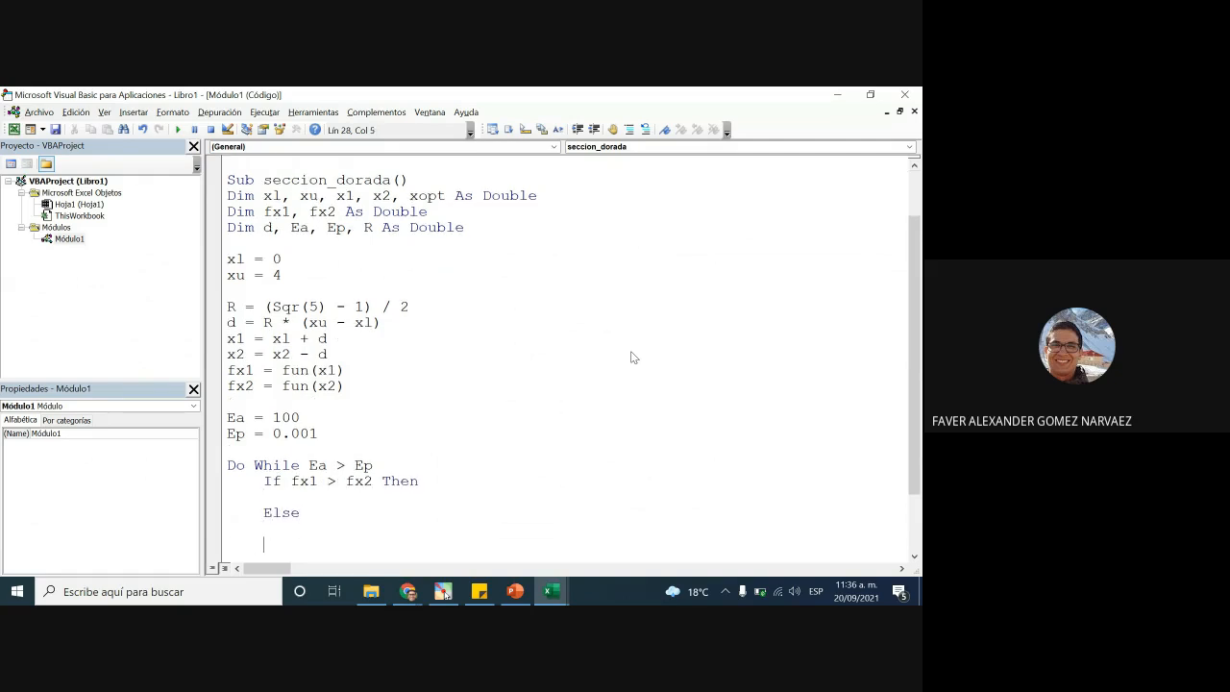
Step: Close the conditional with End If and remove the blank line before Loop
type("end If")
key("Up")
scroll(631, 357, "down", 2)
left_click(368, 468)
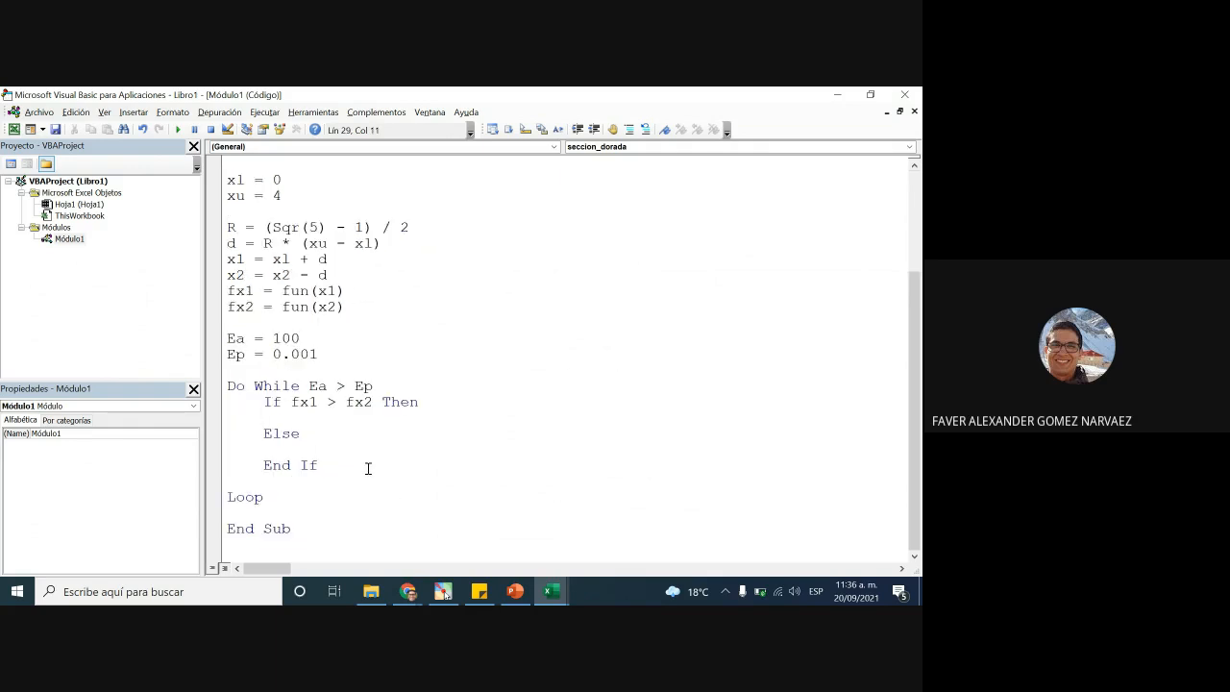
key("Delete")
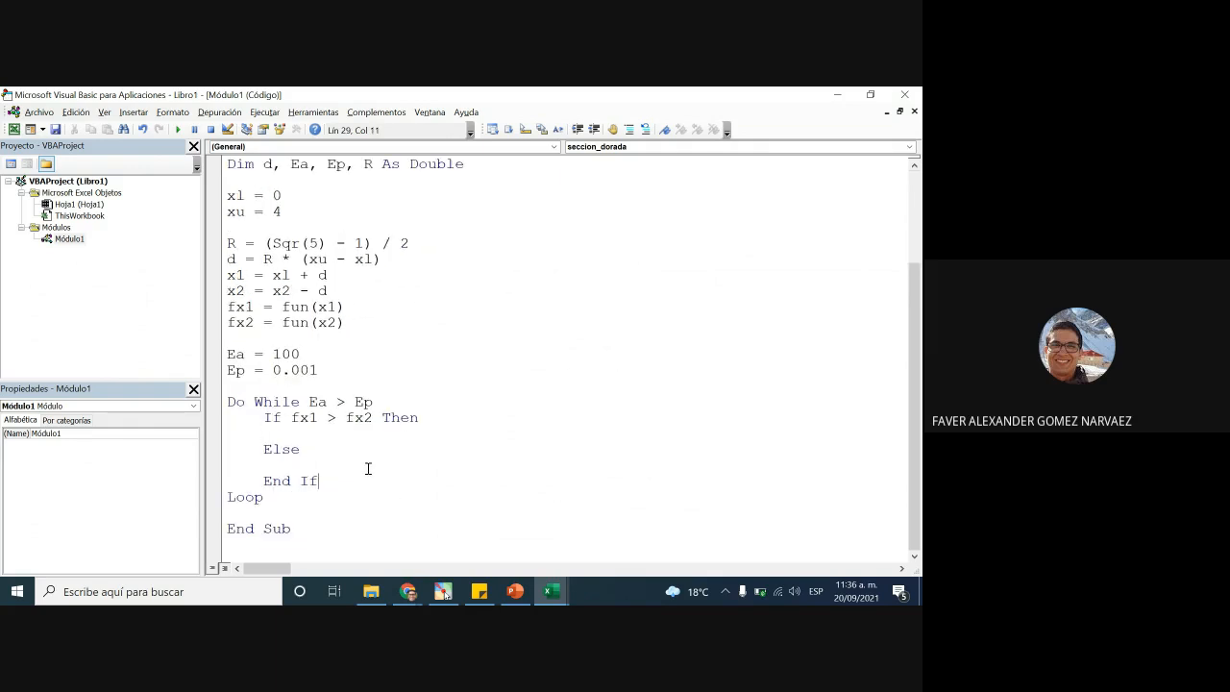
Step: Try to copy the update formulas for both cases from the PowerPoint method slide into the macro below Loop
left_click(285, 431)
left_click(304, 448)
left_click(516, 591)
left_click(619, 319)
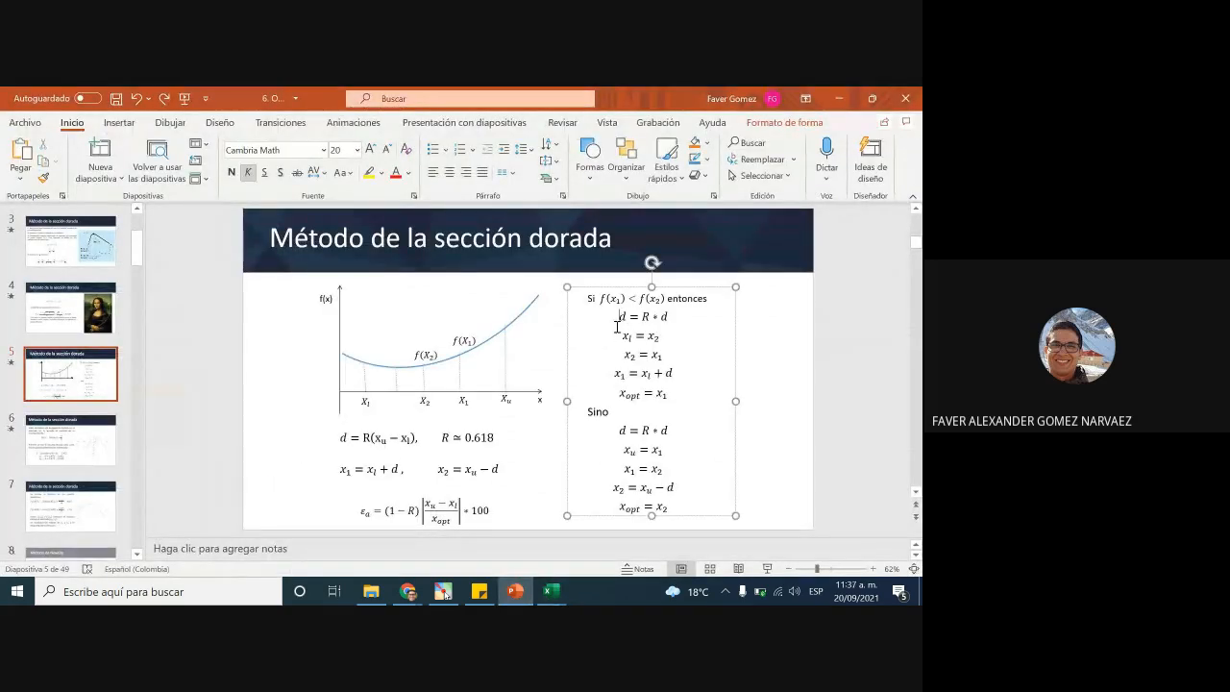
left_click_drag(619, 316, 679, 508)
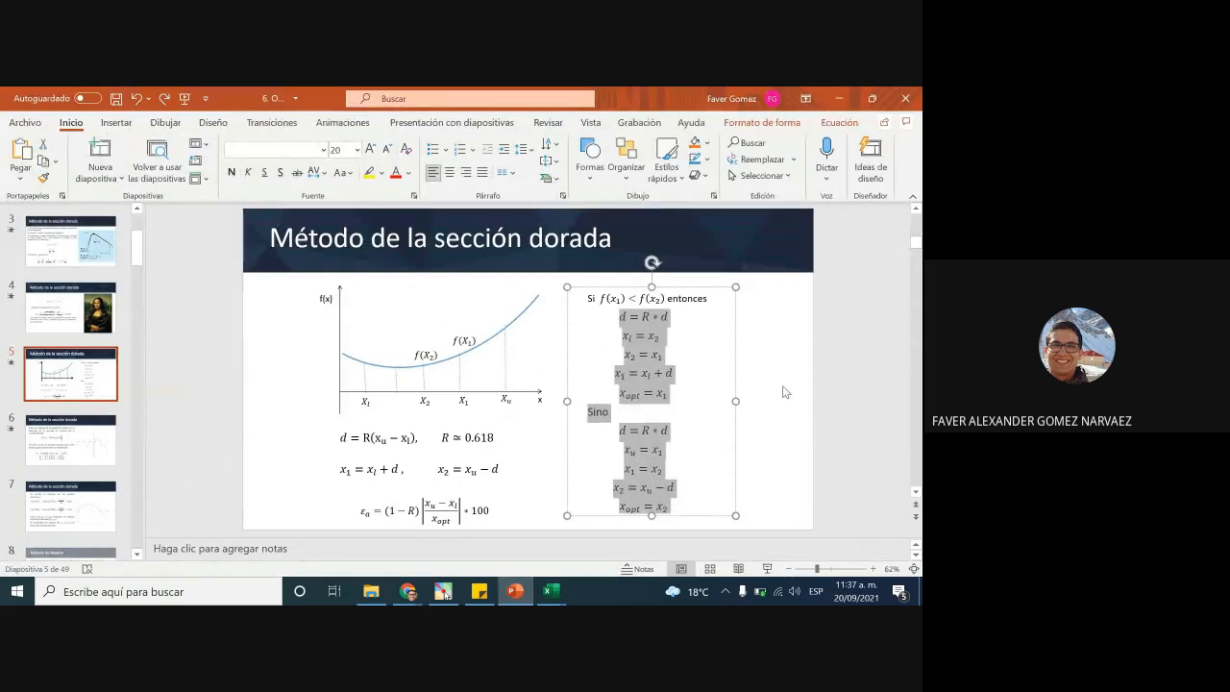
left_click(761, 408)
key("alt+Tab")
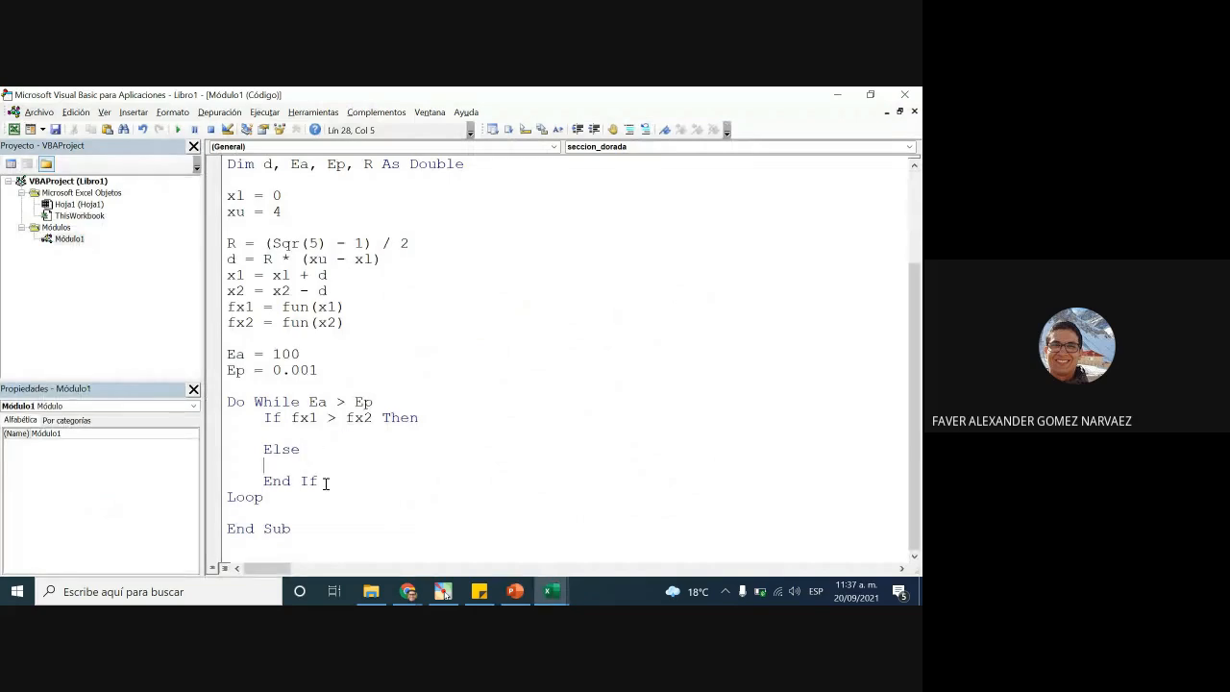
left_click(287, 502)
key("Return")
key("Return")
type("??=??*?? ??_??=??_2 ??_2=??_1 ??_1=??_??+?? ??_??????=??_1 Sino ??=??*?? ??_??=??_1 ??_1=??_2 ??_2=??_??-?? ??_??????=??_2")
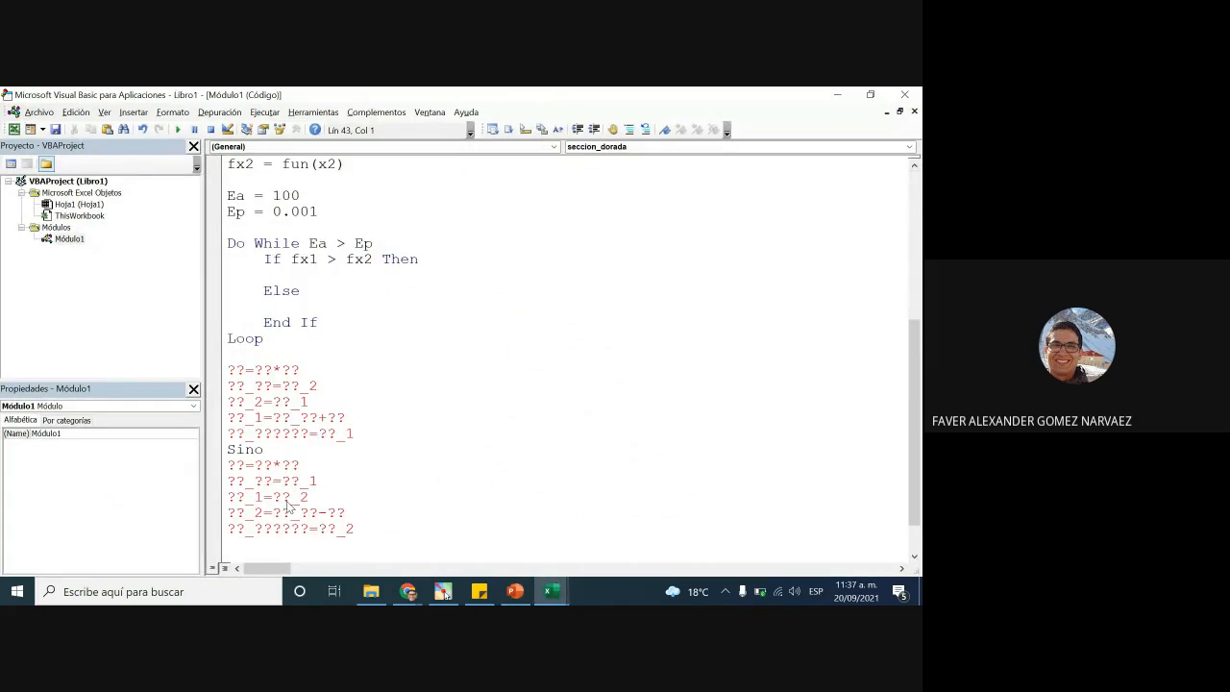
Step: Recheck the formulas on the slide and delete the pasted formula text below Loop
key("alt+Tab")
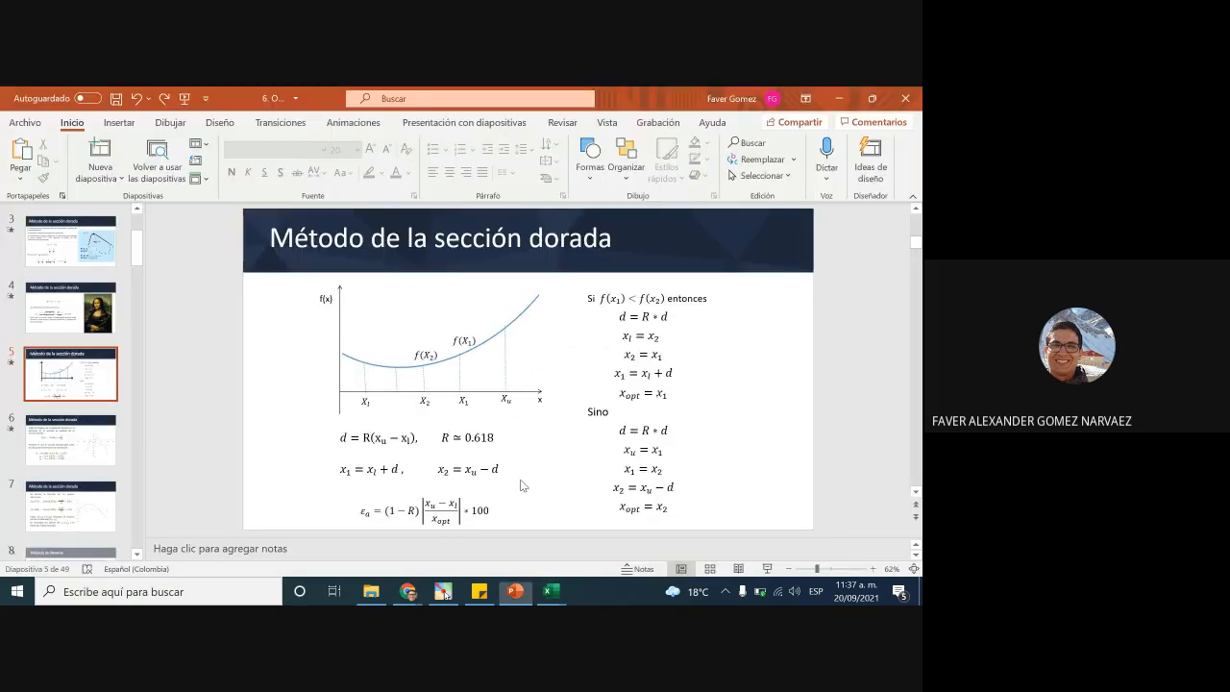
left_click(657, 355)
key("alt+Tab")
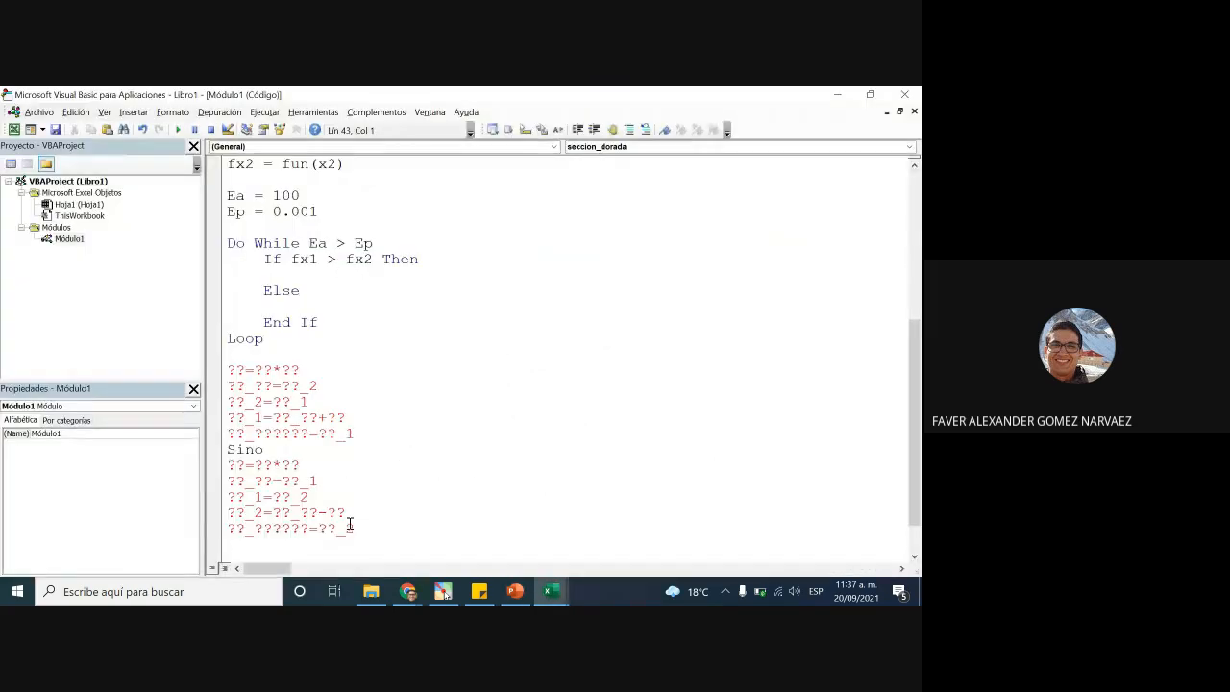
left_click_drag(354, 527, 226, 373)
key("Delete")
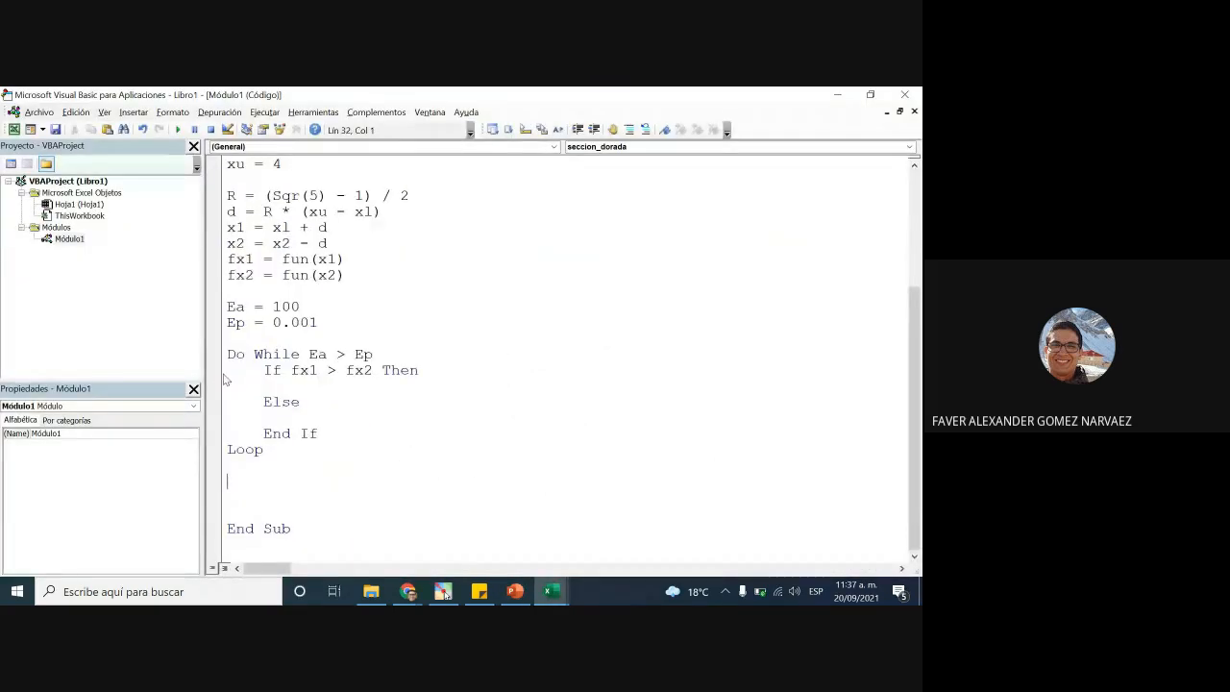
Step: Compare the first update formula, d = R * d, in both cases of the PowerPoint slide
key("alt+Tab")
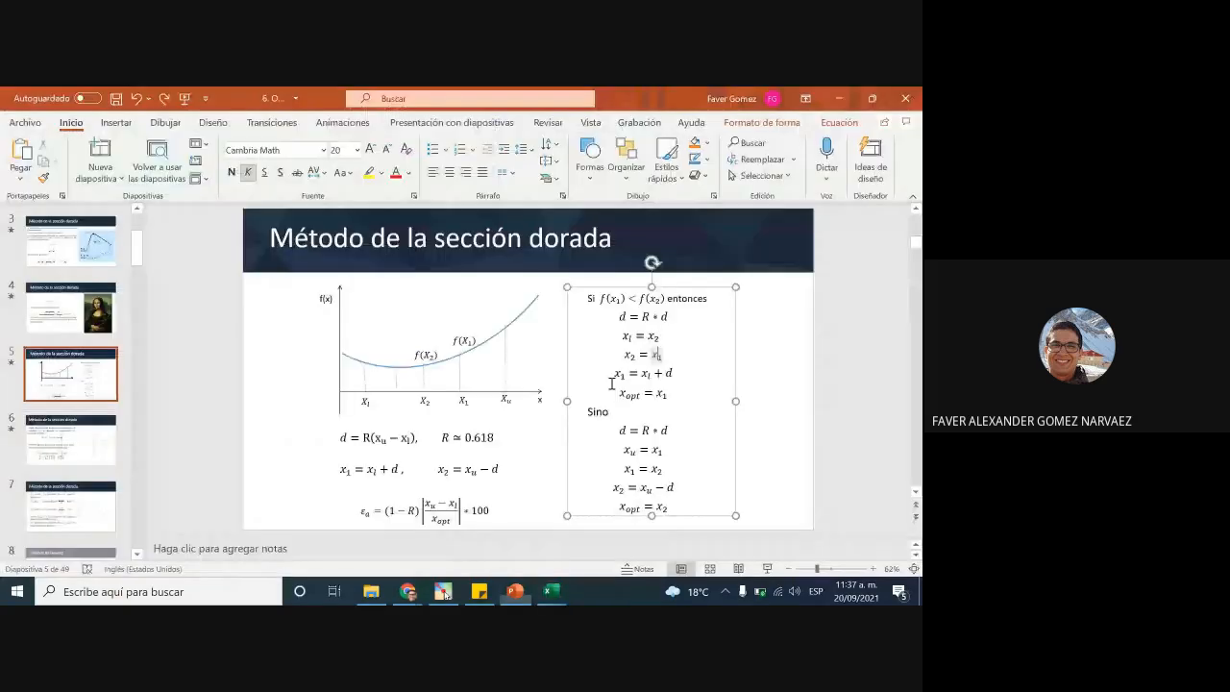
left_click(683, 316)
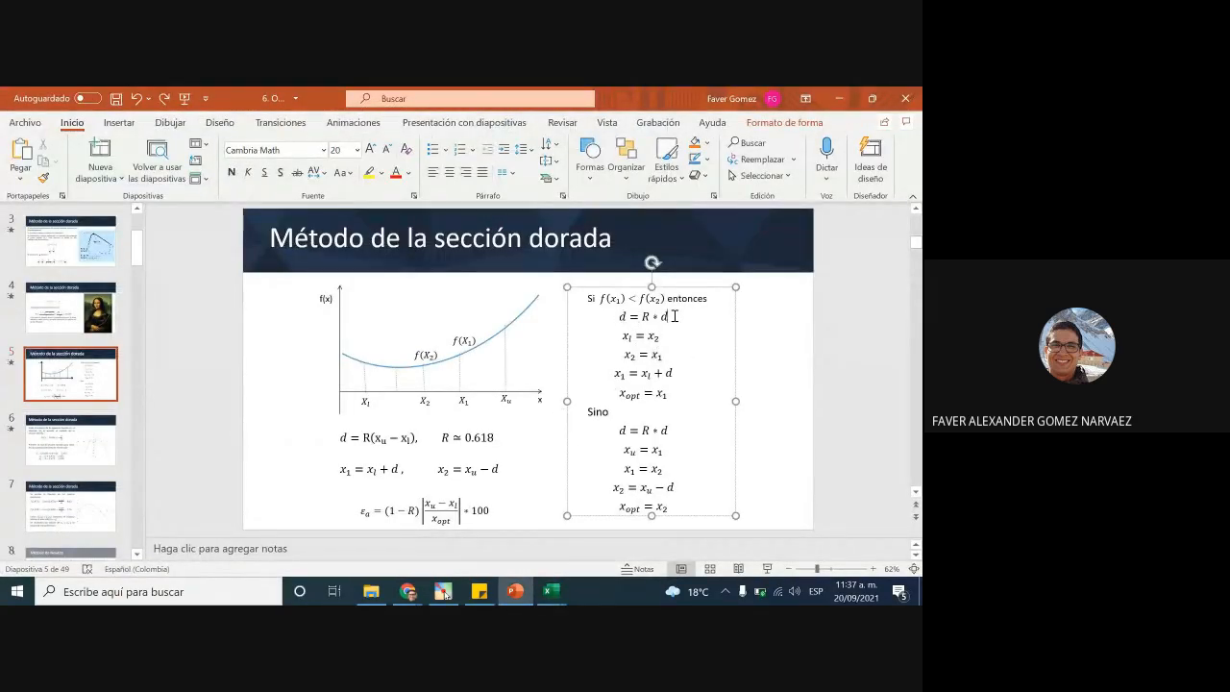
left_click_drag(677, 316, 621, 319)
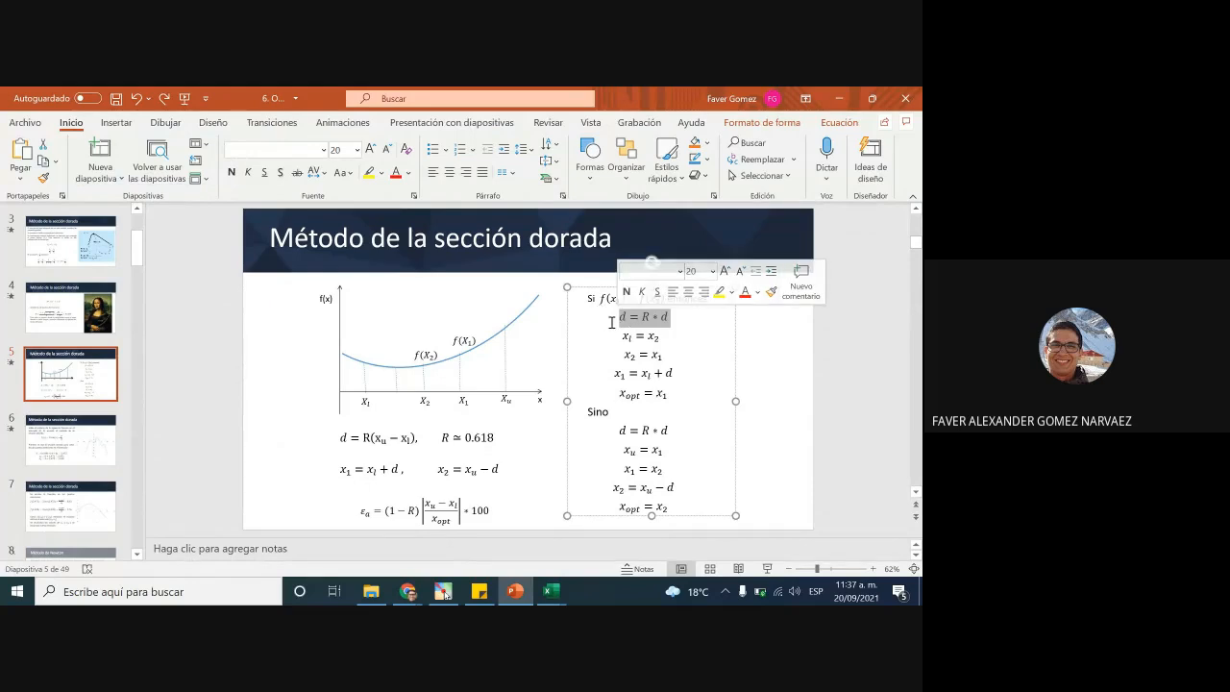
left_click_drag(627, 431, 671, 432)
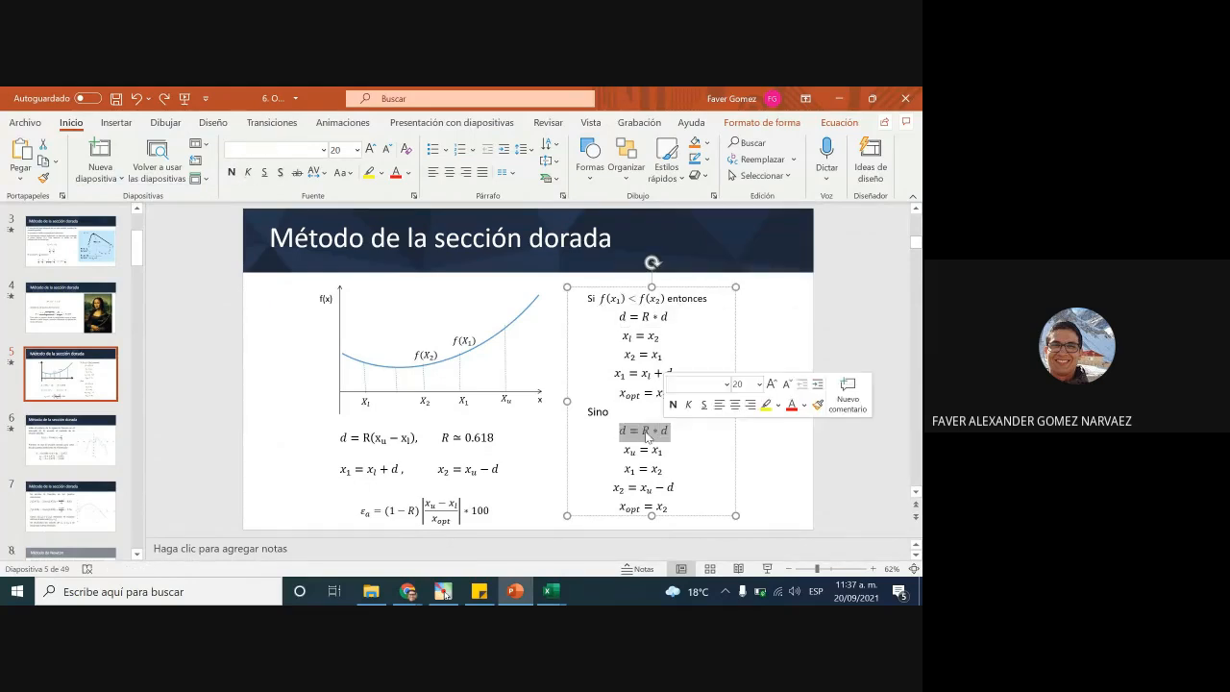
key("alt+Tab")
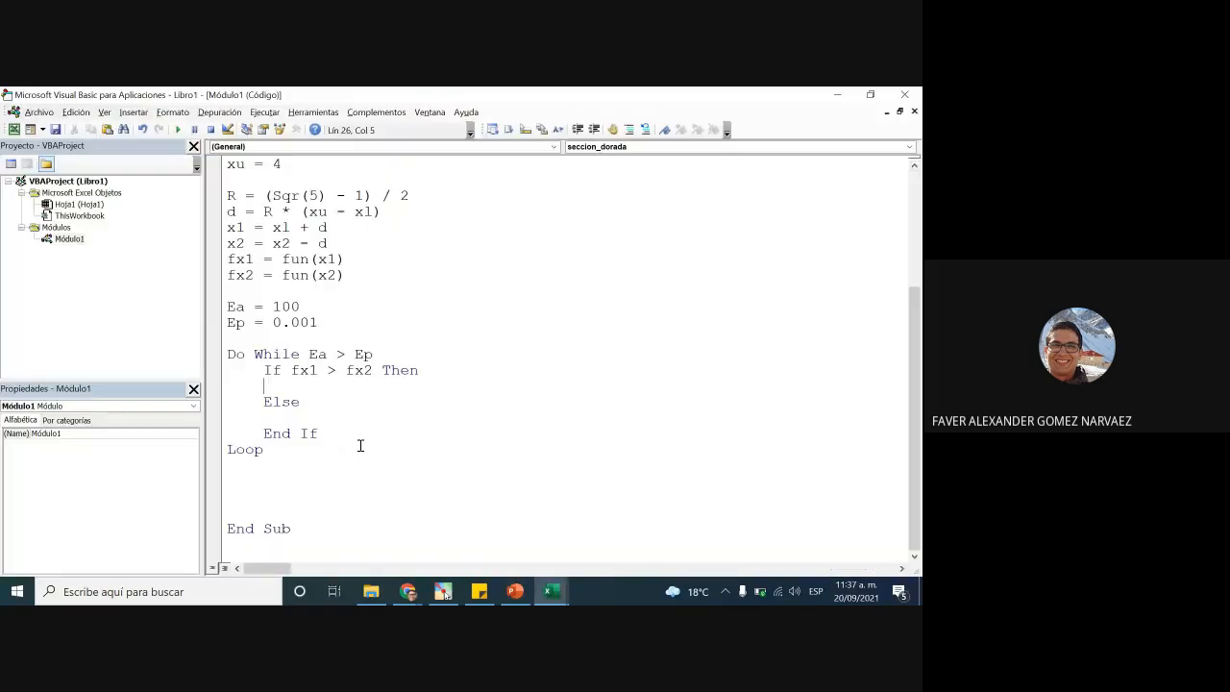
Step: Add the line d = R * d inside the Do While loop, above the If statement
left_click(392, 356)
key("Return")
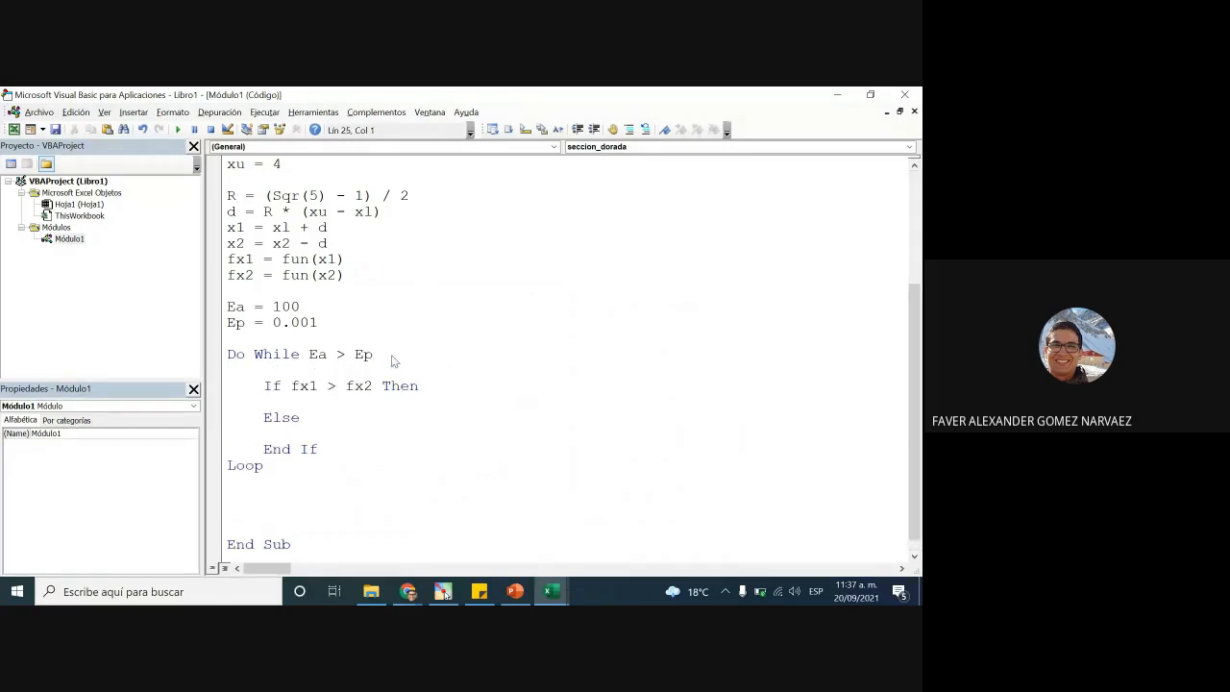
type("d=R*d")
key("Down")
key("Down")
left_click(291, 430)
Step: Return to the method slide and review the formulas under each case, highlighting the shared d = R * d
key("alt+Tab")
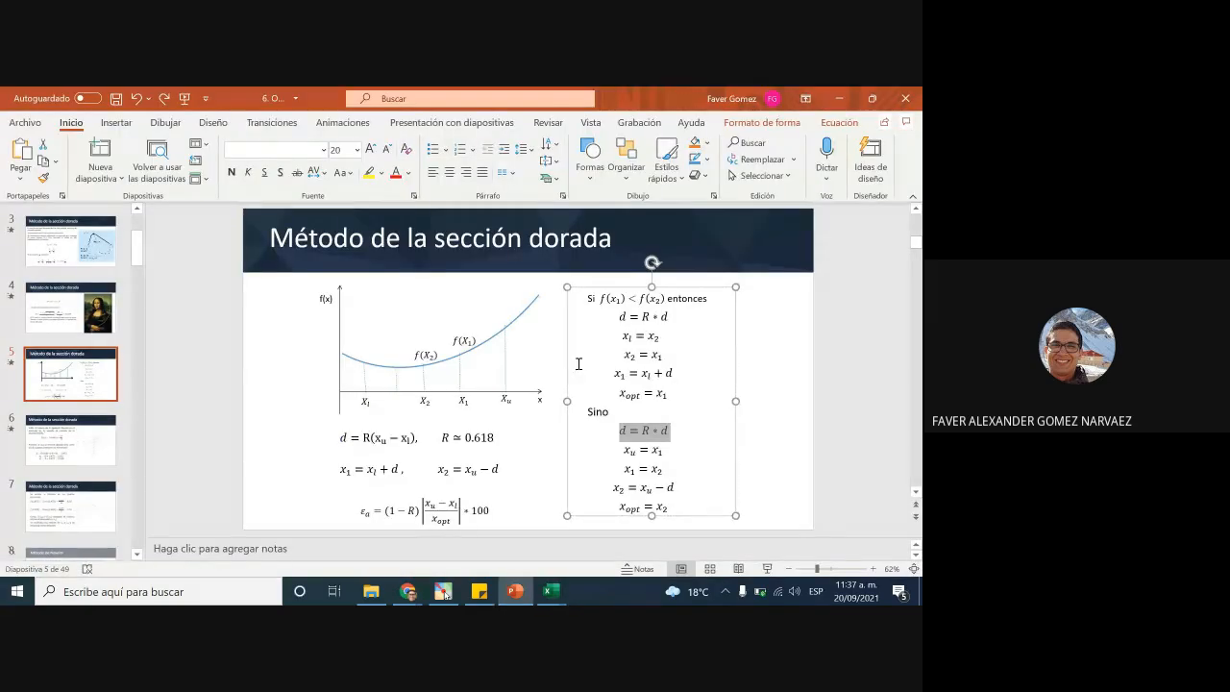
left_click(679, 317)
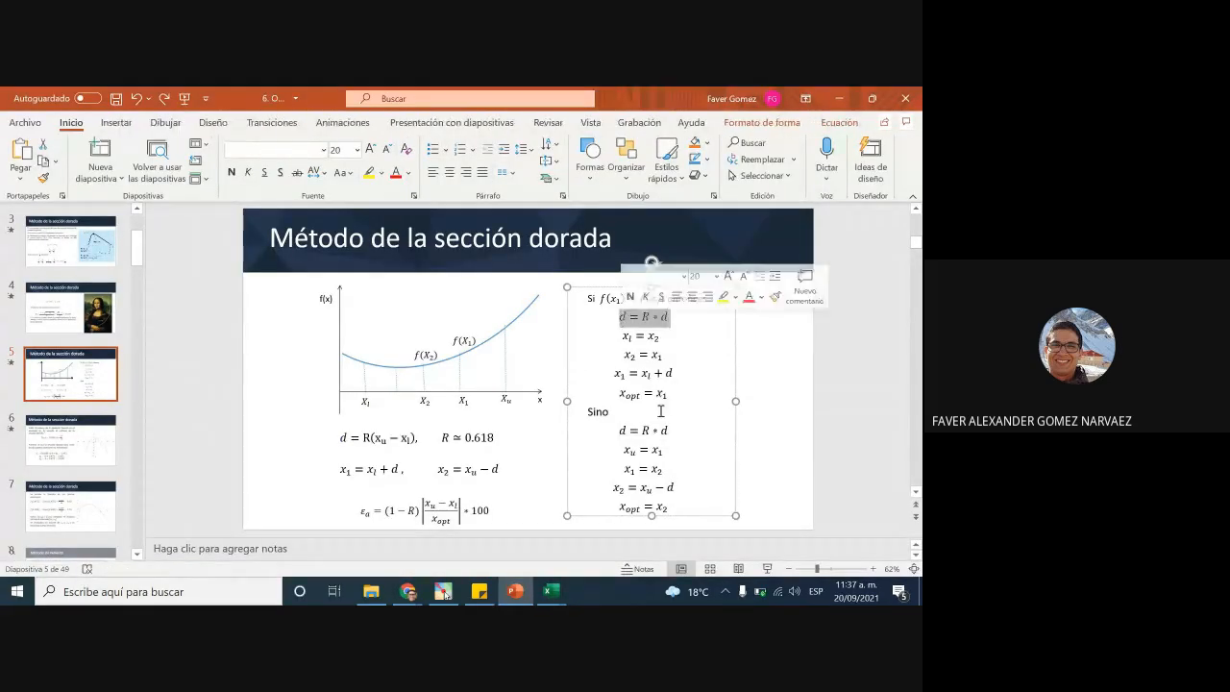
left_click(624, 431)
double_click(624, 432)
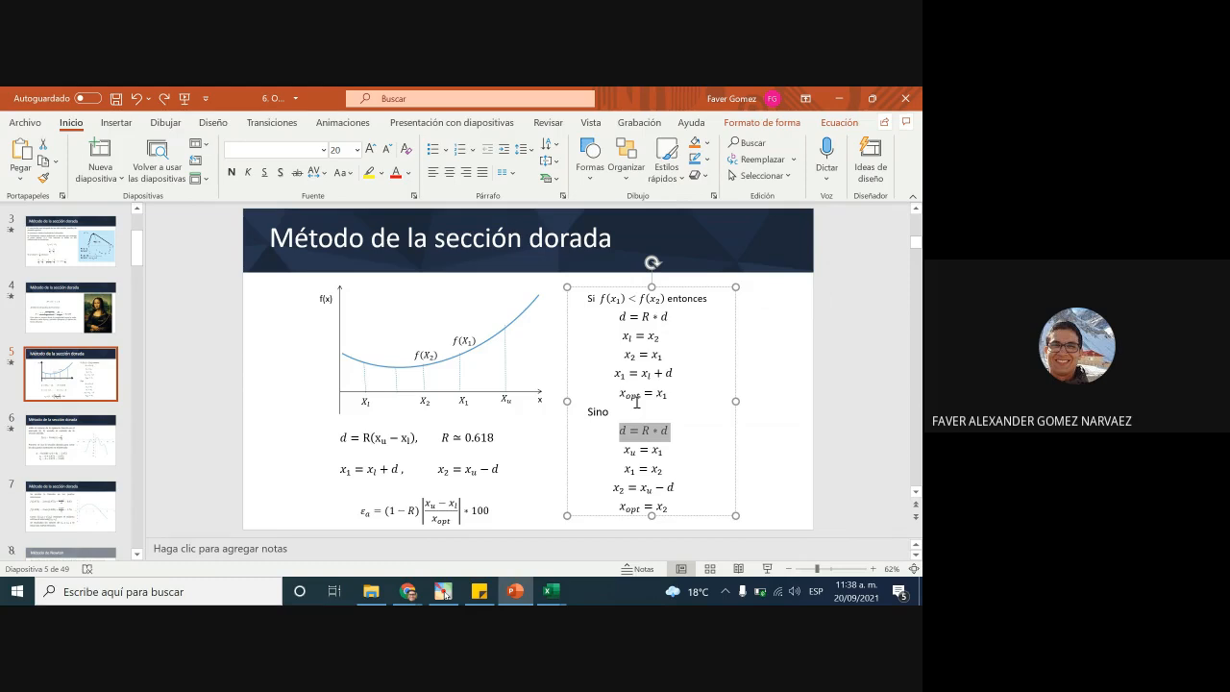
left_click(693, 424)
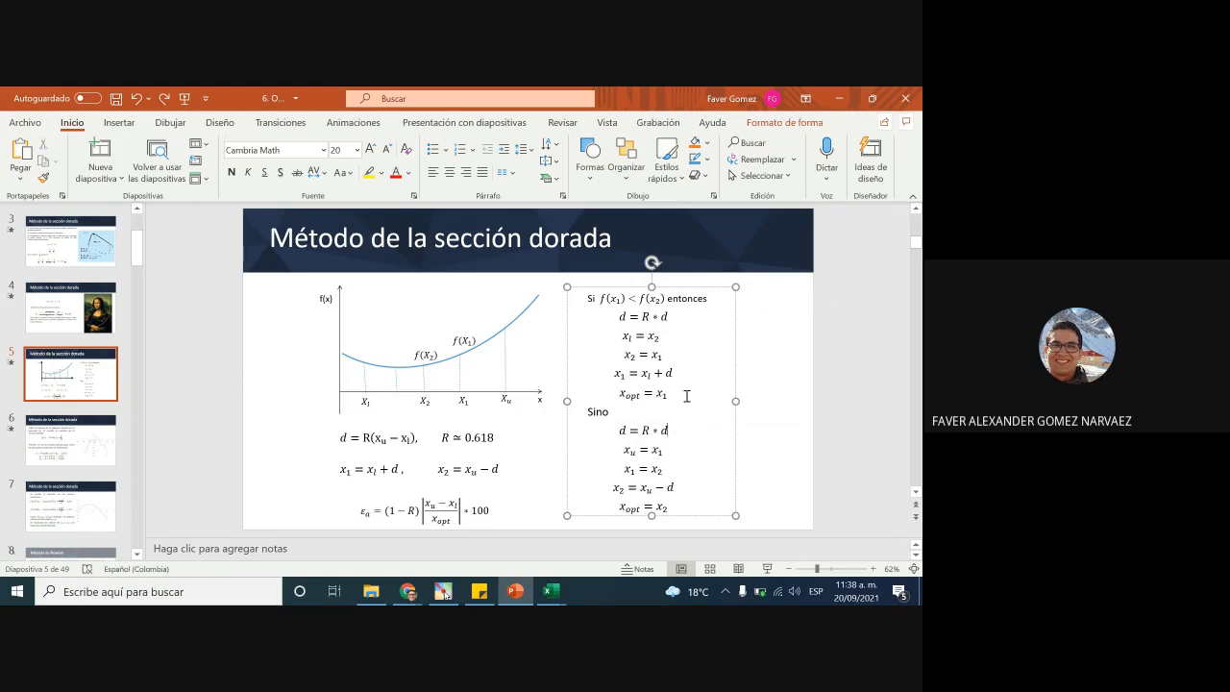